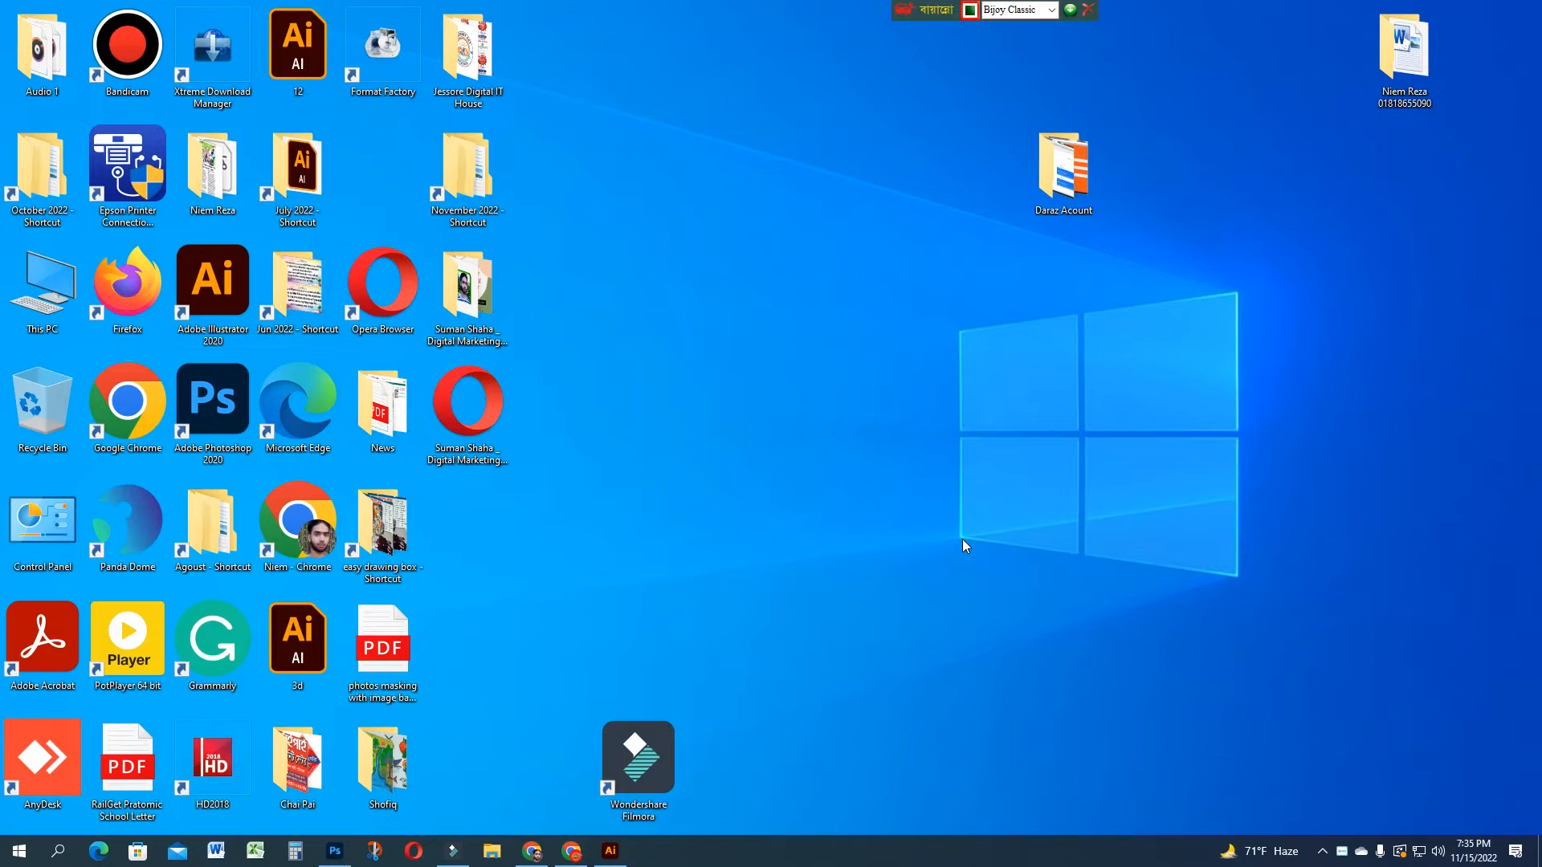
Restore the Illustrator window showing the 'LIA Deep well' document from the taskbar
mouse_move(616, 861)
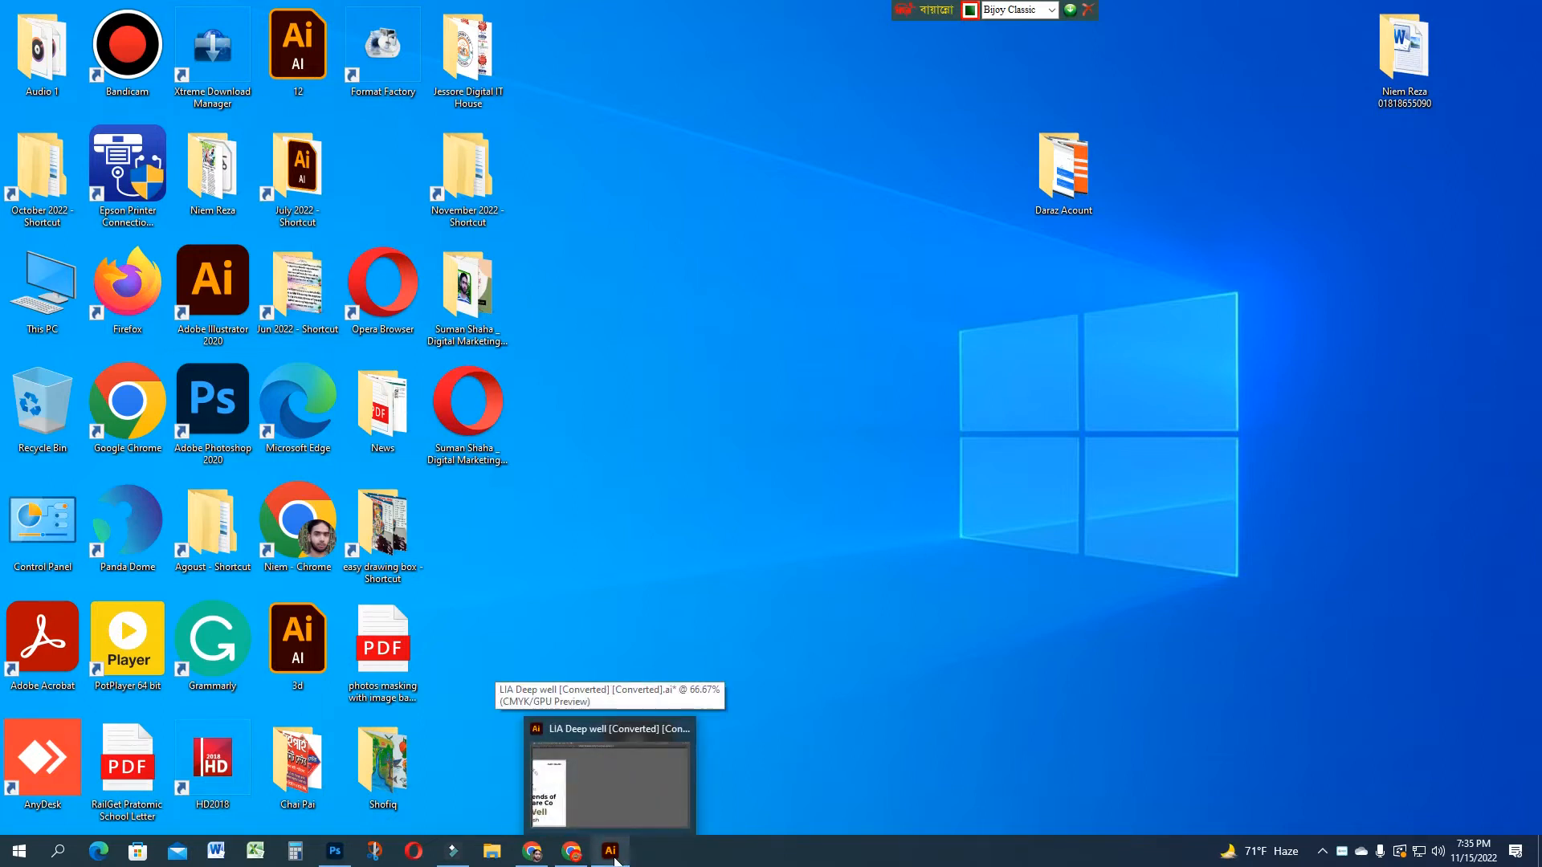
click(615, 859)
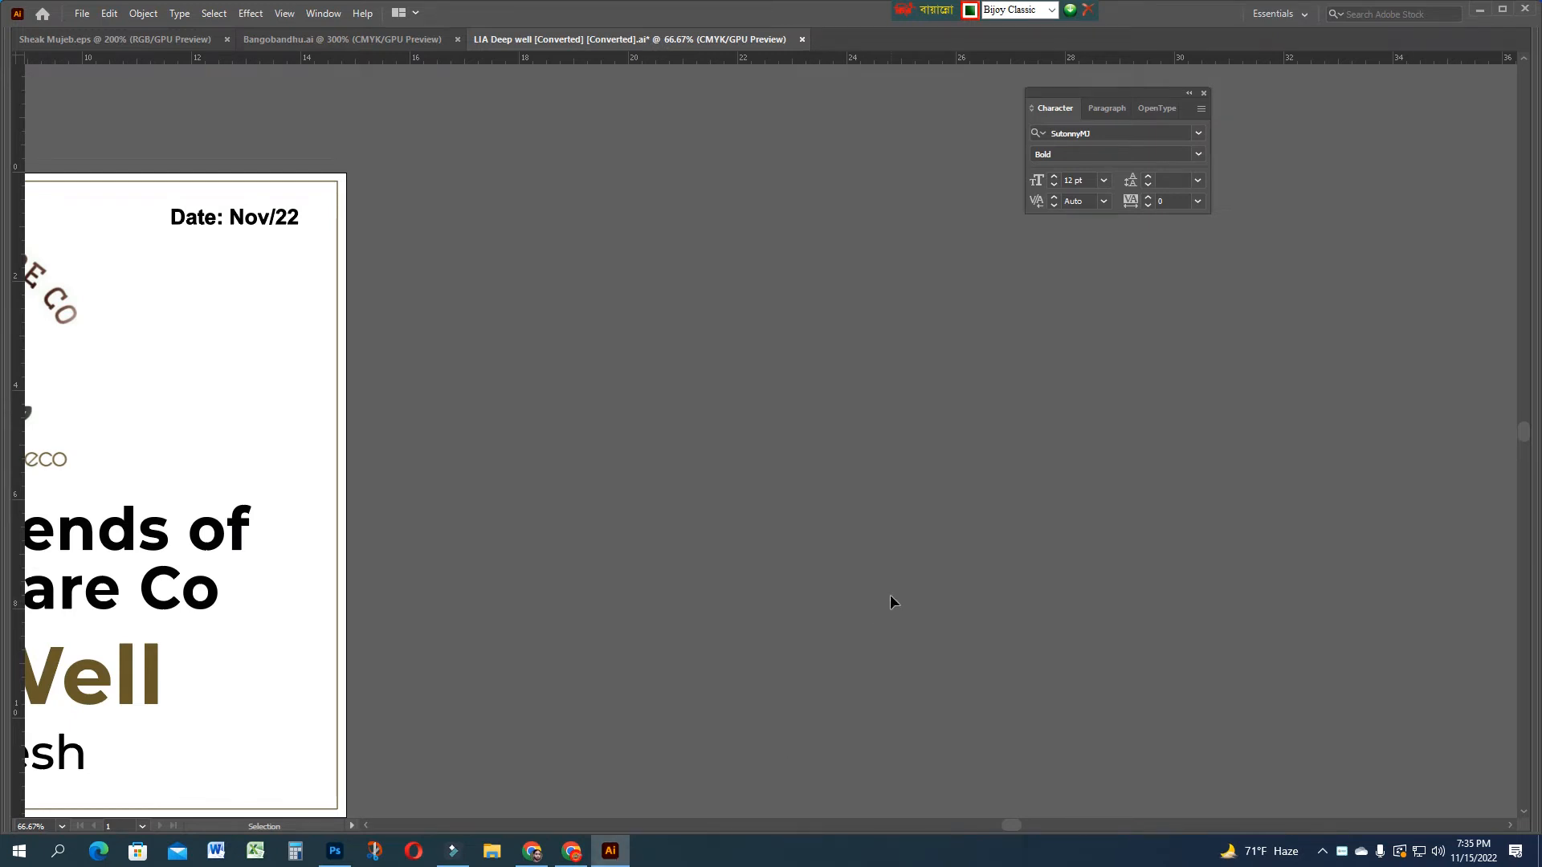
Drag out a new rectangle on the empty pasteboard with the Rectangle tool
key(Tab)
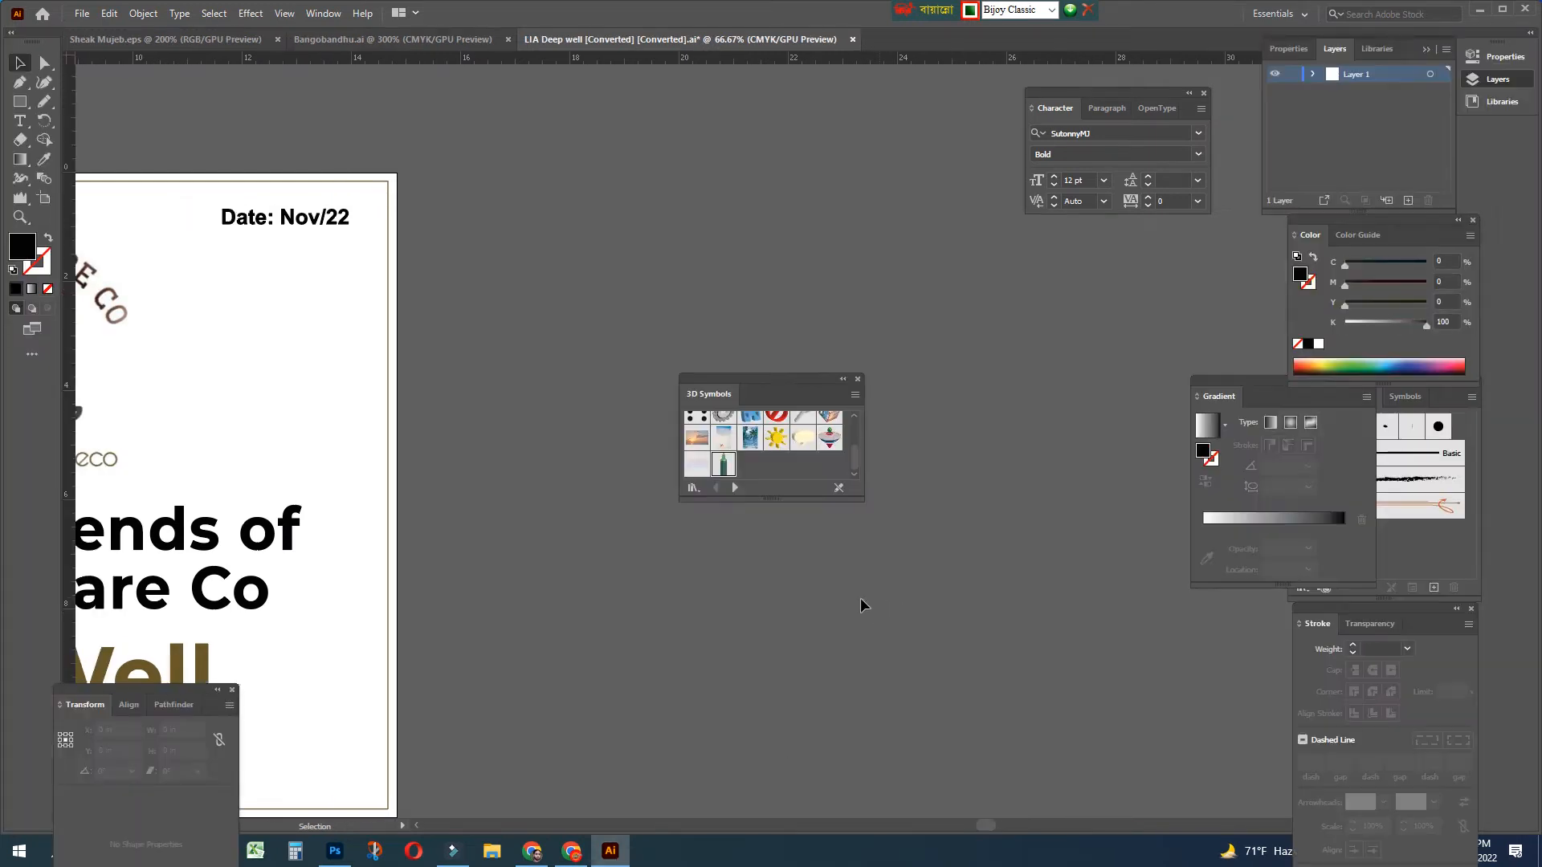
click(20, 101)
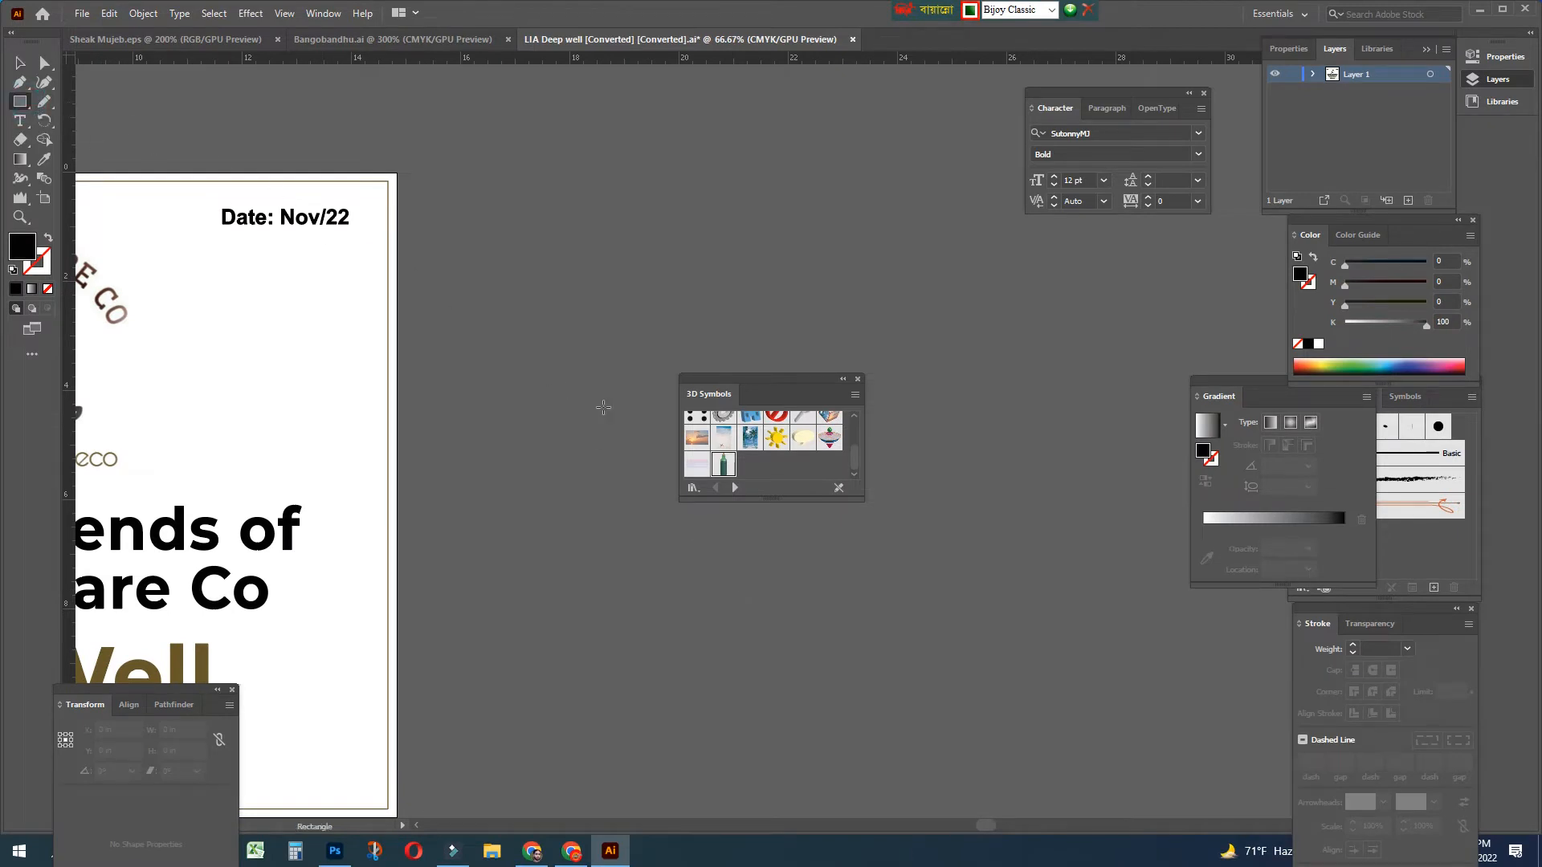
key(Tab)
drag(513, 367, 922, 550)
Dismiss the Rectangle size dialog and shift the black rectangle slightly left
click(1069, 399)
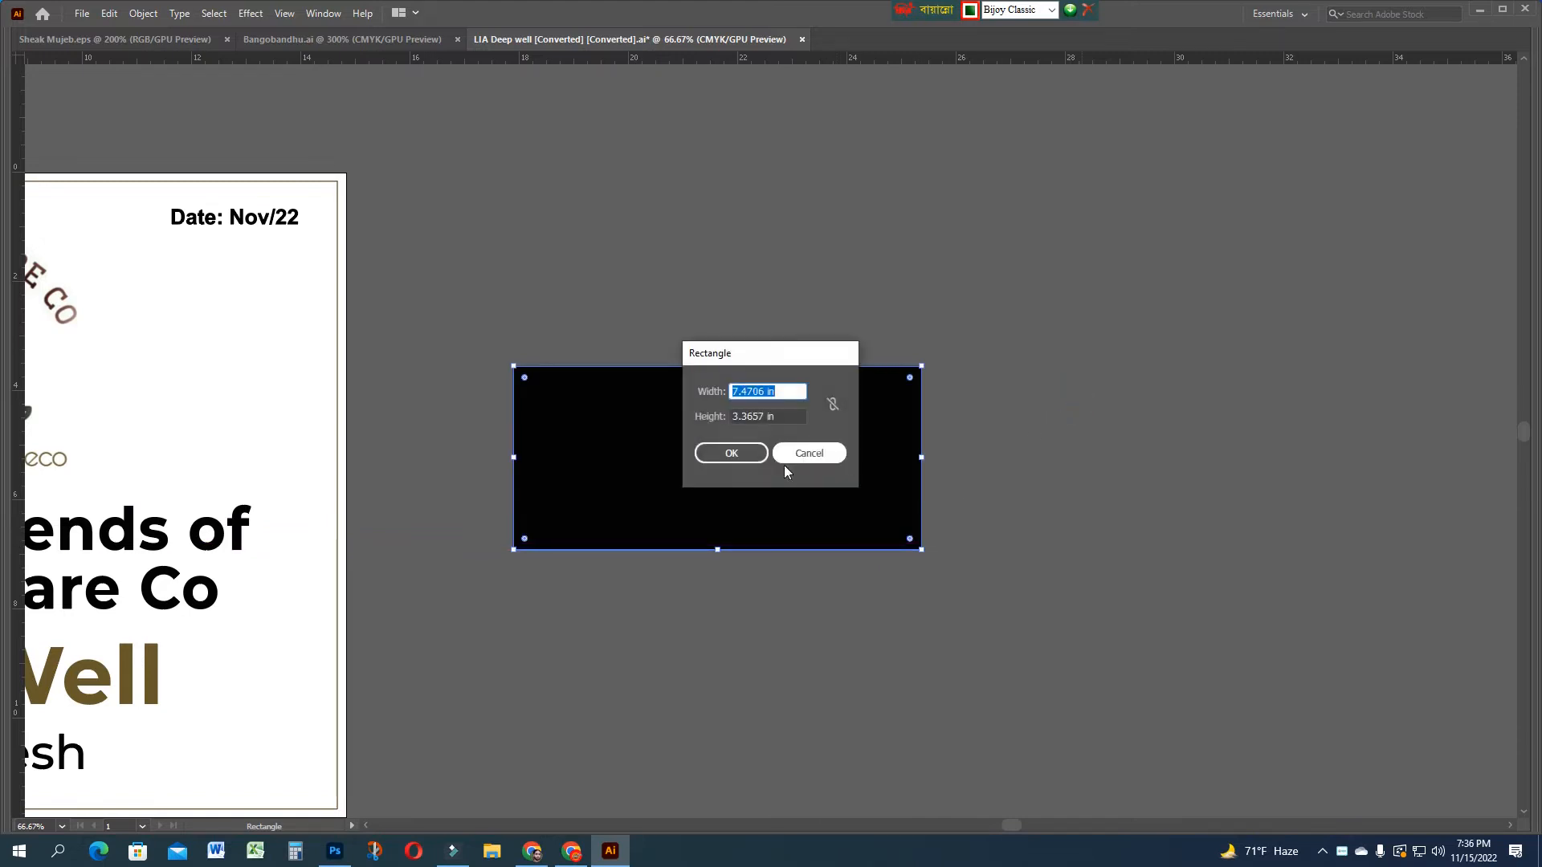
click(812, 454)
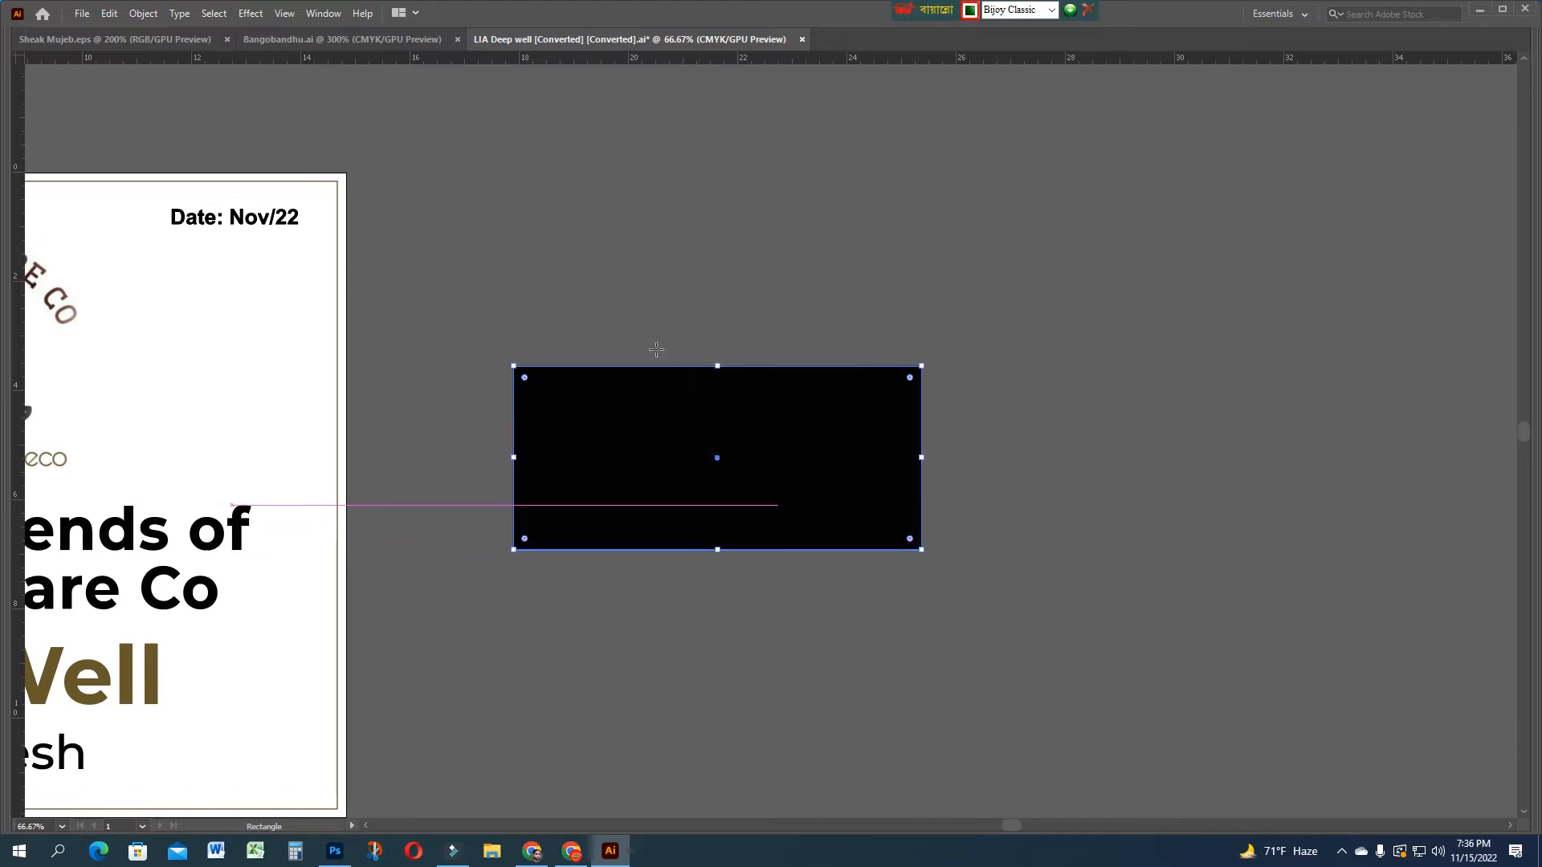
key(Tab)
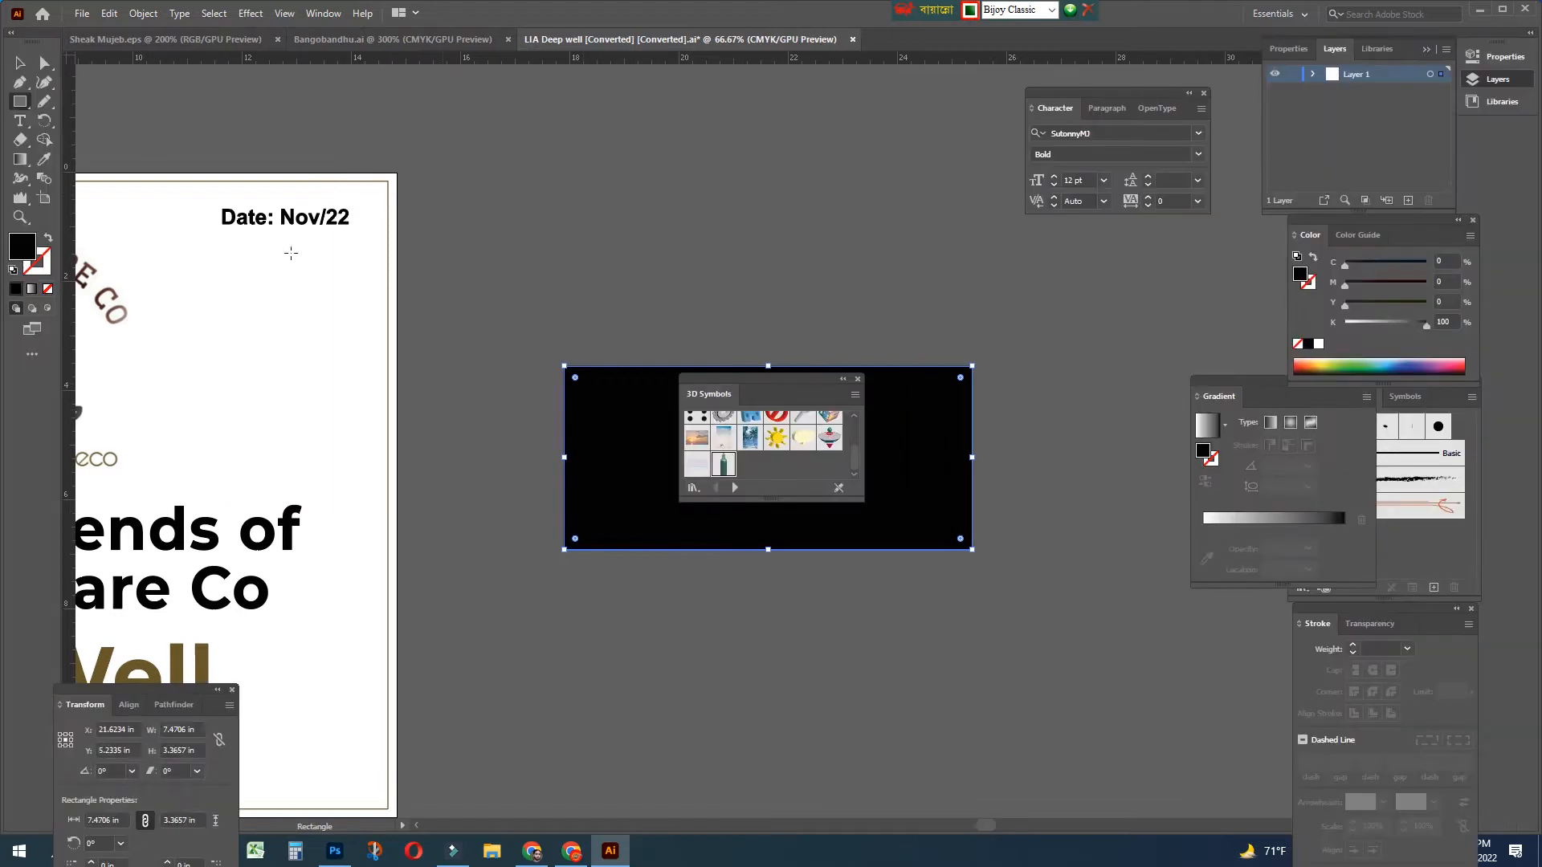
key(v)
drag(639, 502, 598, 500)
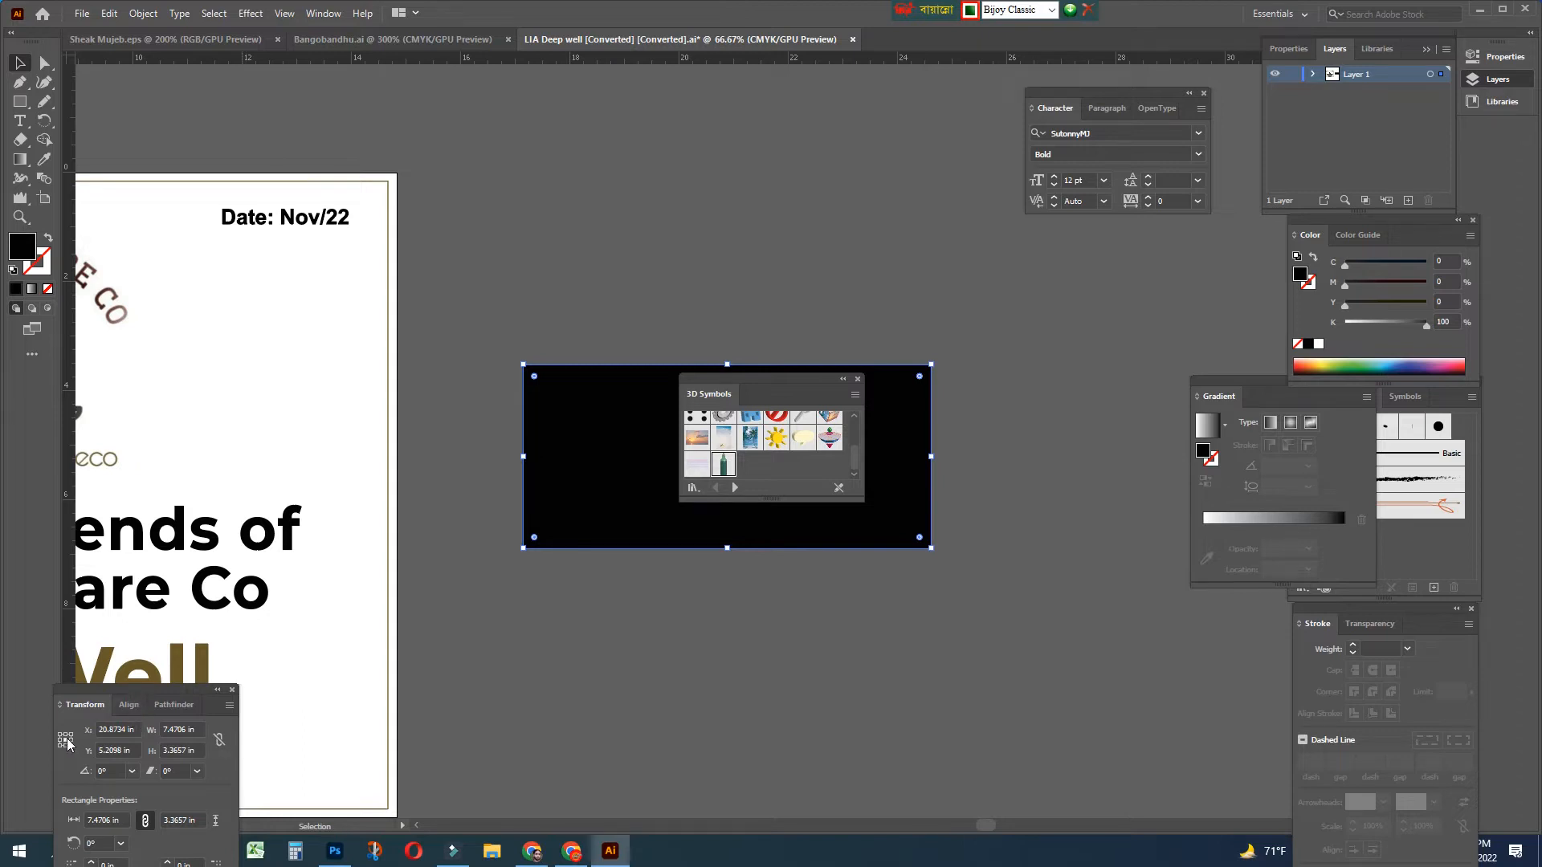
Resize the rectangle to 12 × 8 in, nudge it down, and clear the black from its fill
click(183, 729)
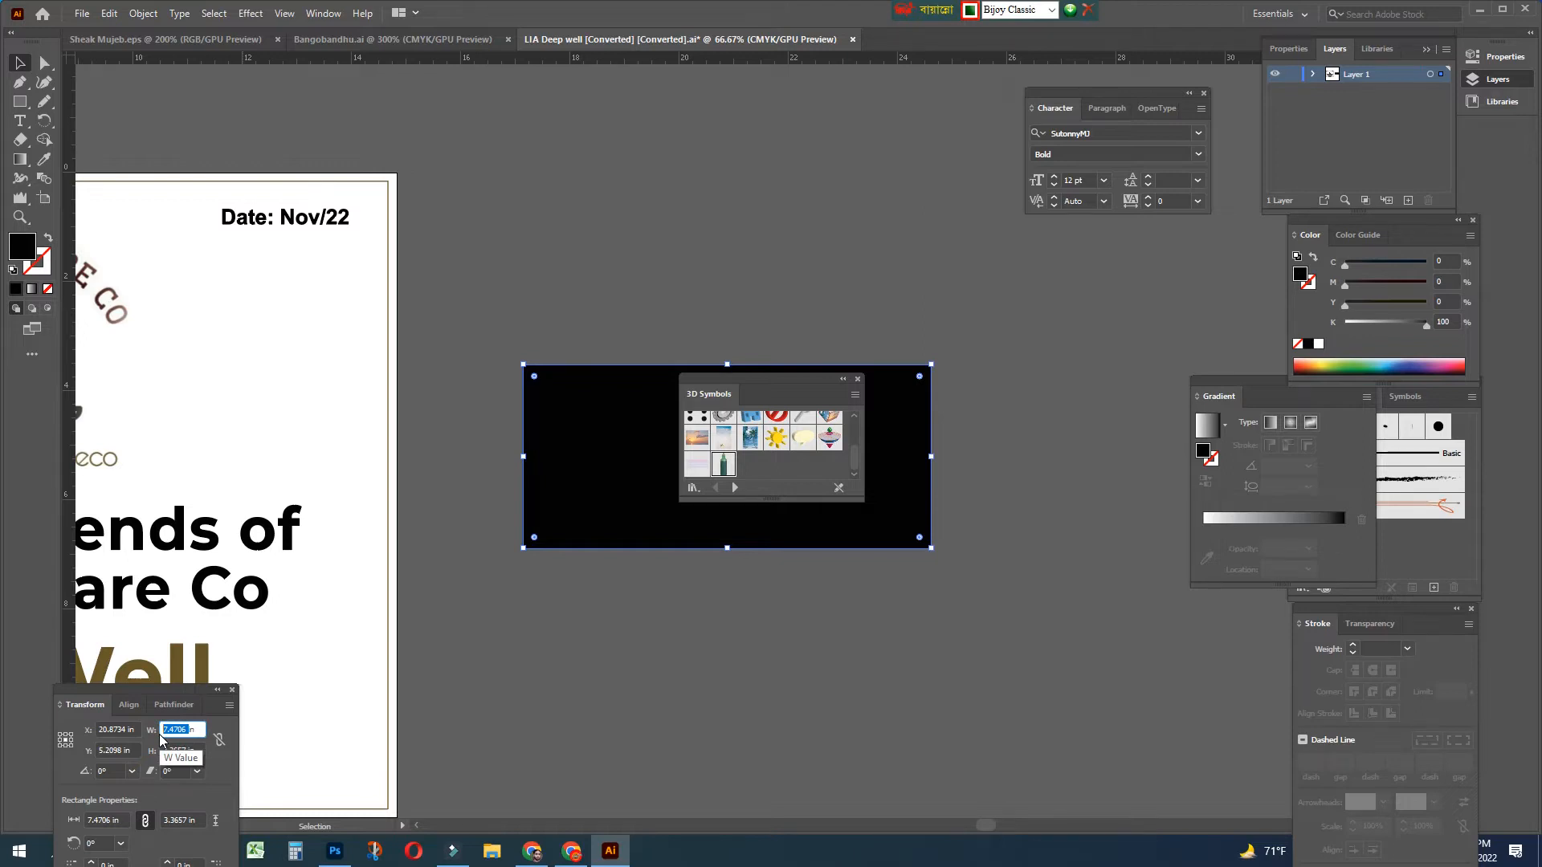
text(12)
click(183, 750)
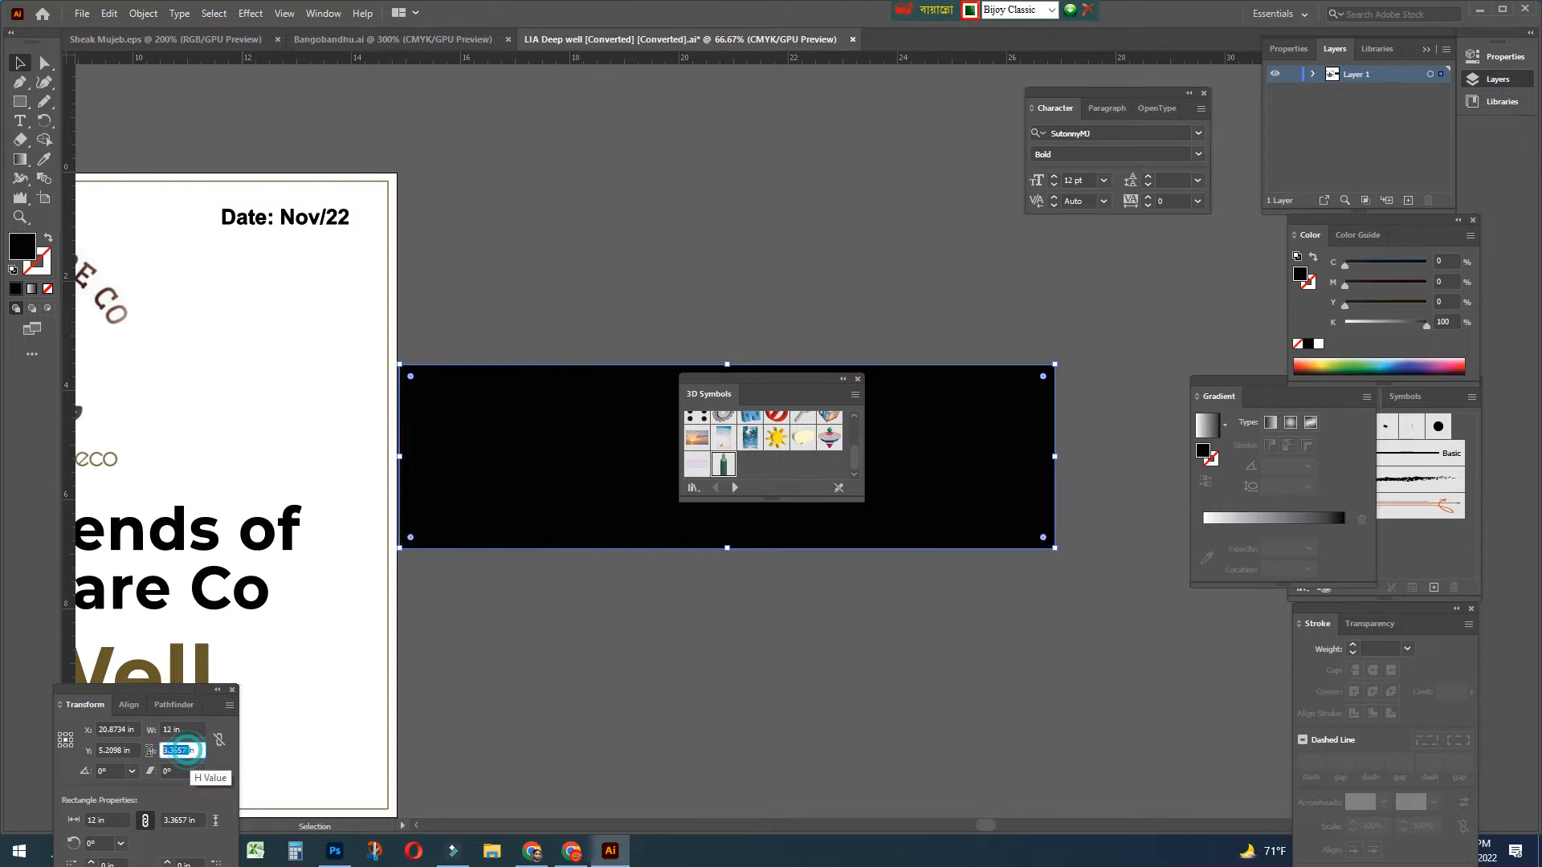
text(8)
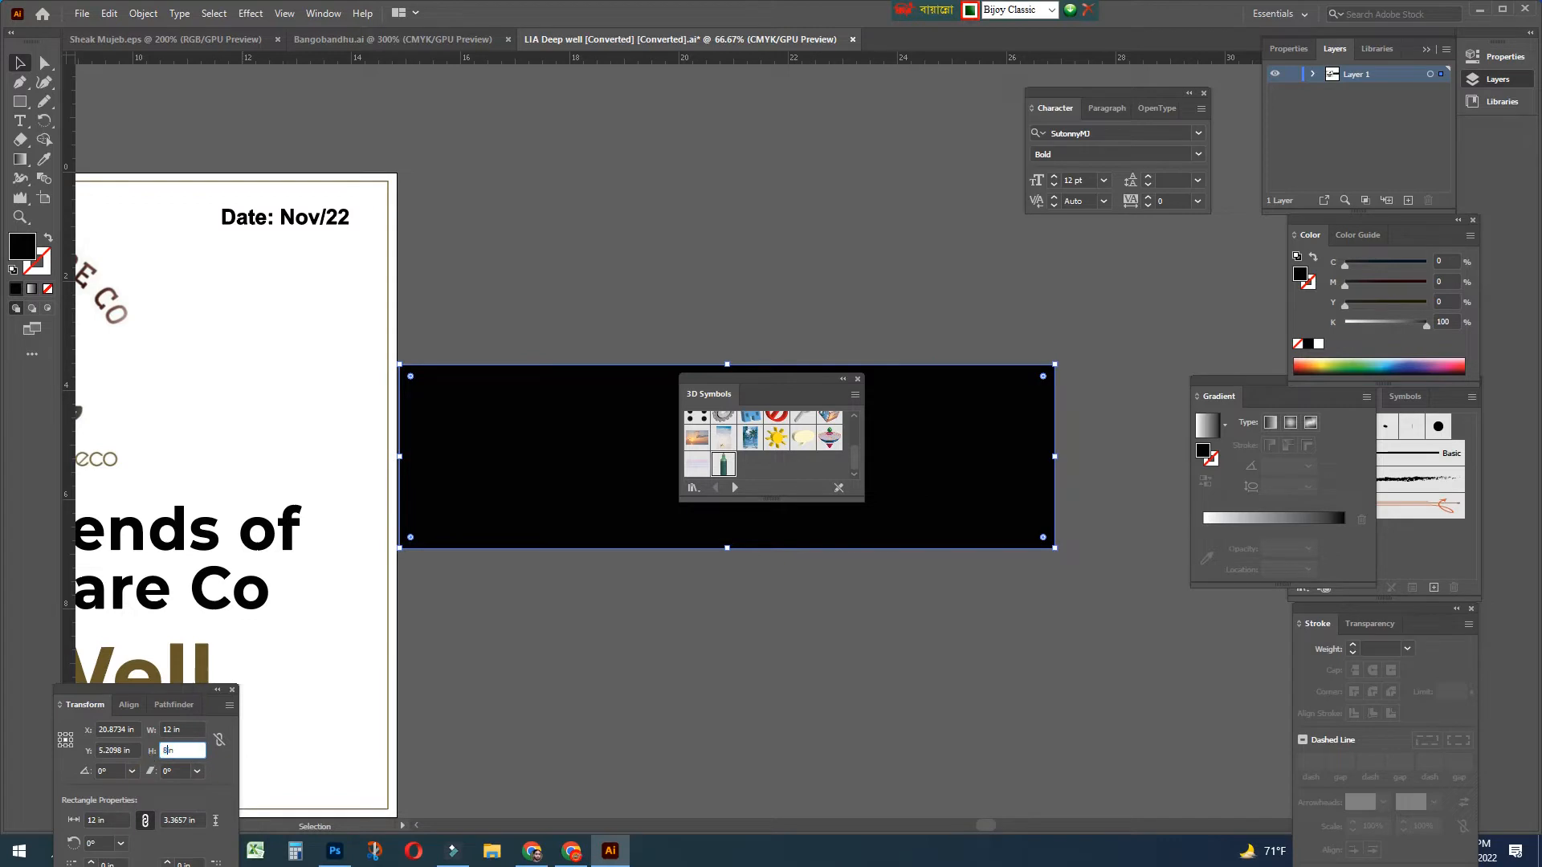
key(Return)
drag(527, 441, 582, 516)
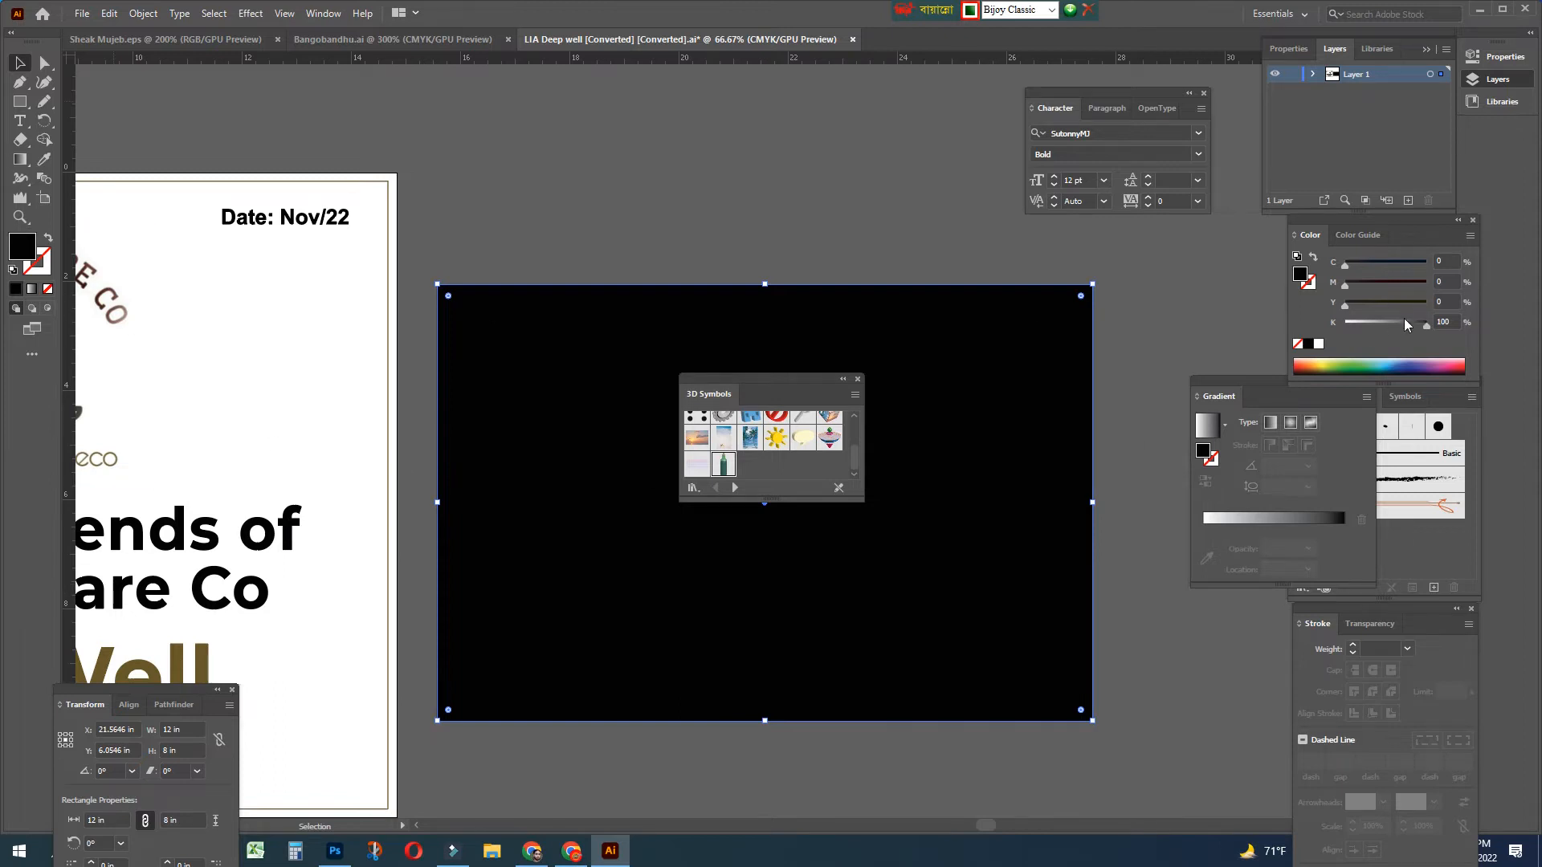
drag(1415, 326, 1345, 324)
Fill the rectangle dark blue with C 100, M 100, Y 0, K 0
drag(1375, 263, 1428, 282)
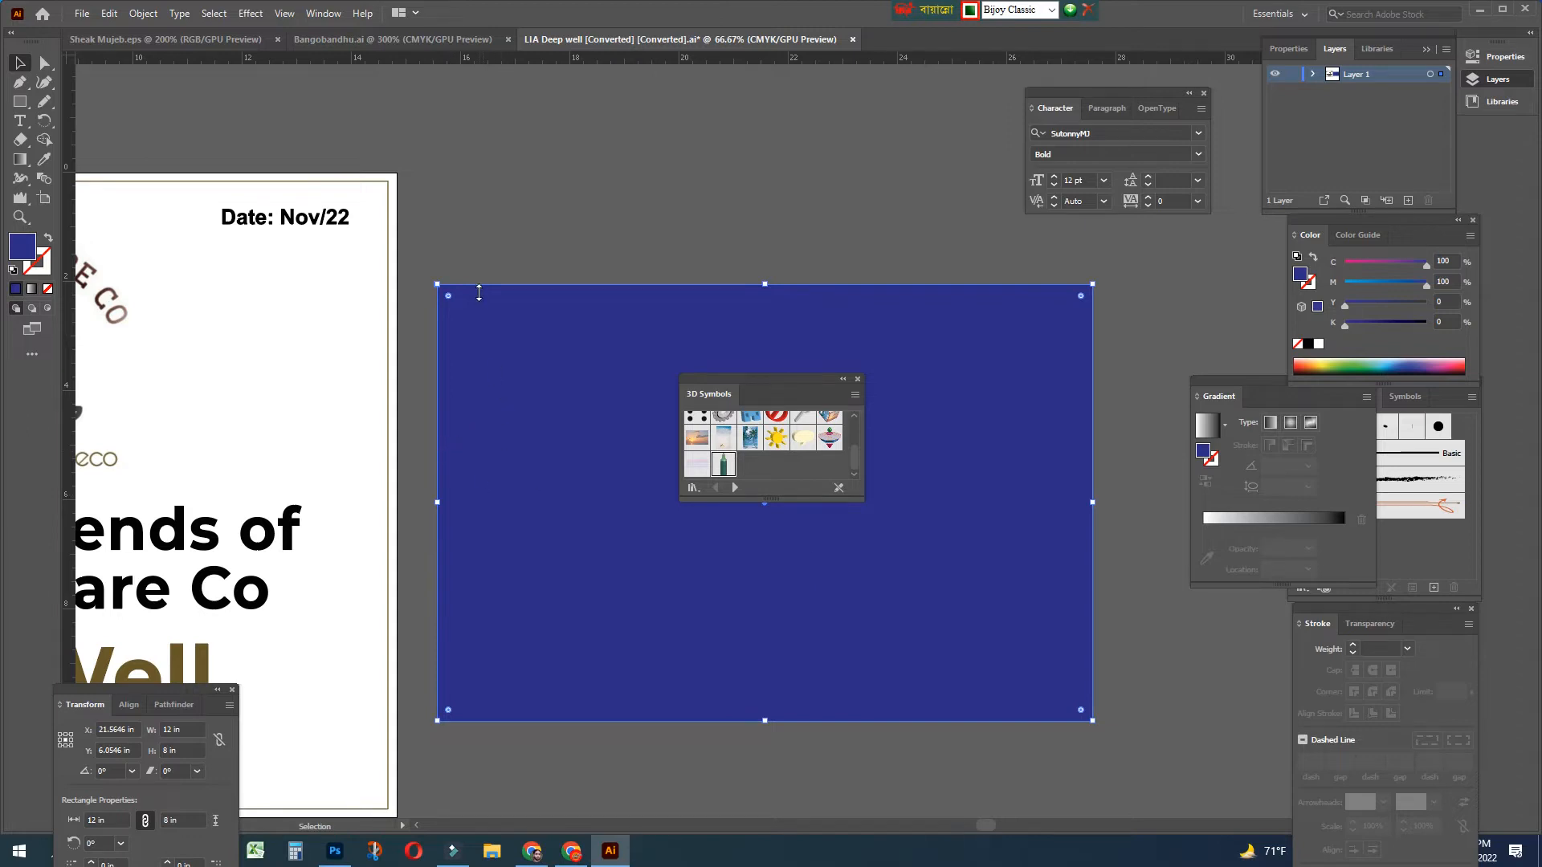
click(111, 15)
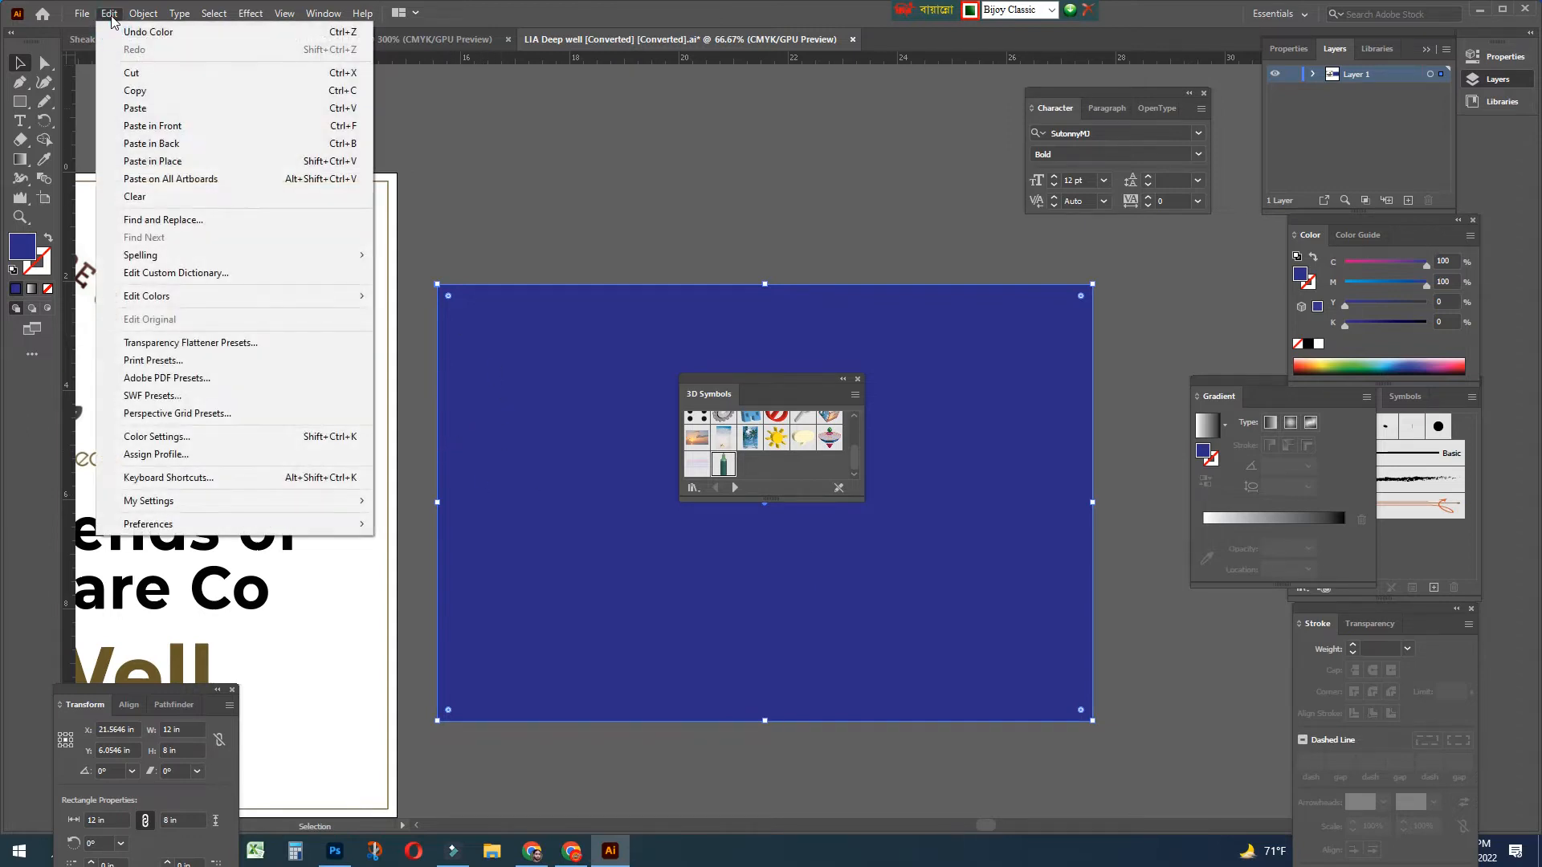
mouse_move(78, 16)
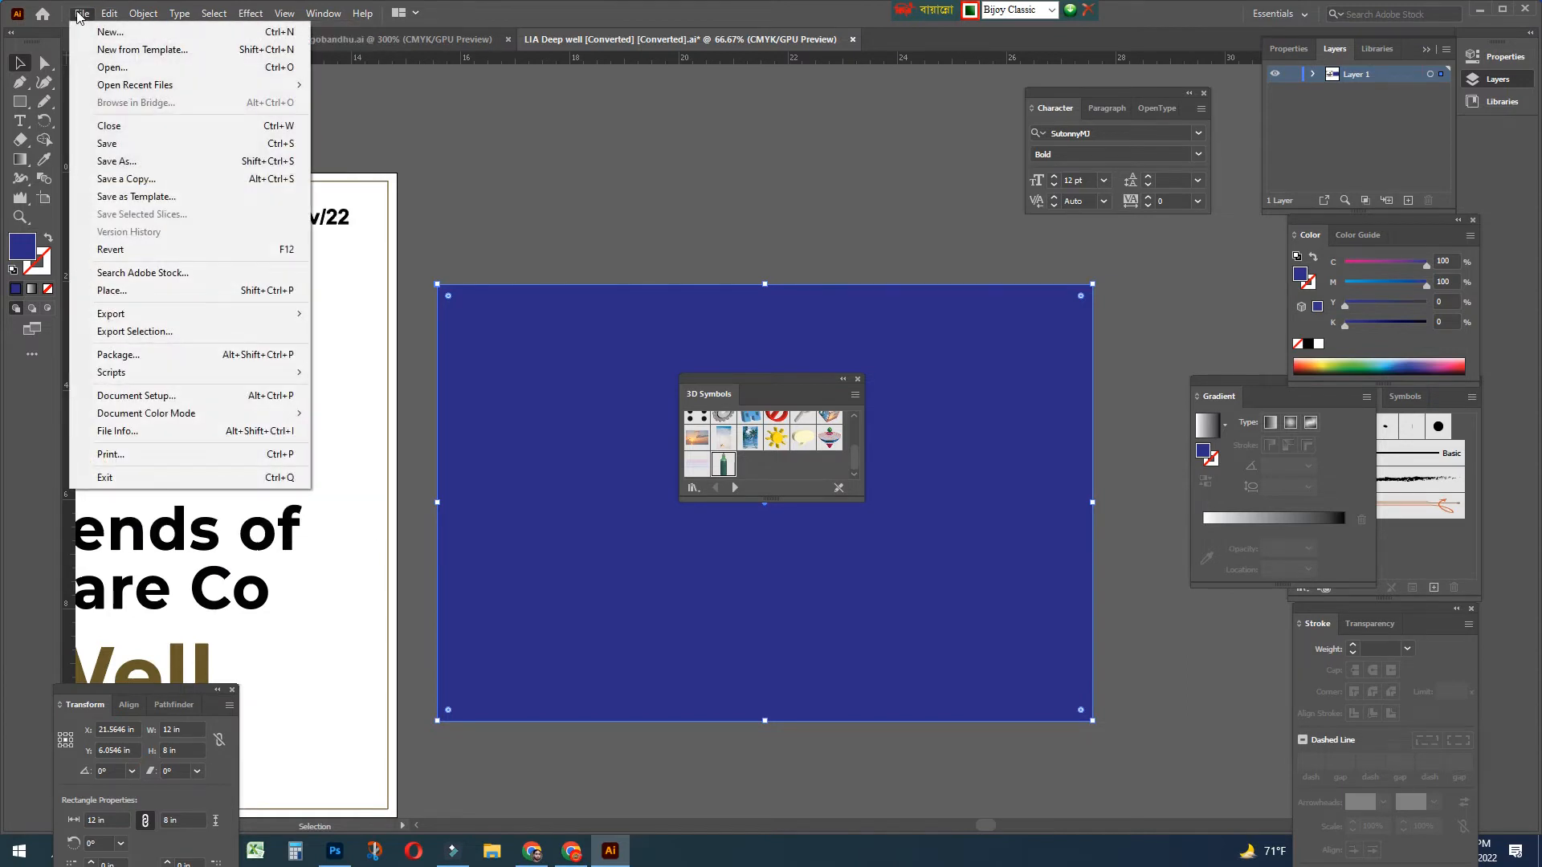
mouse_move(140, 18)
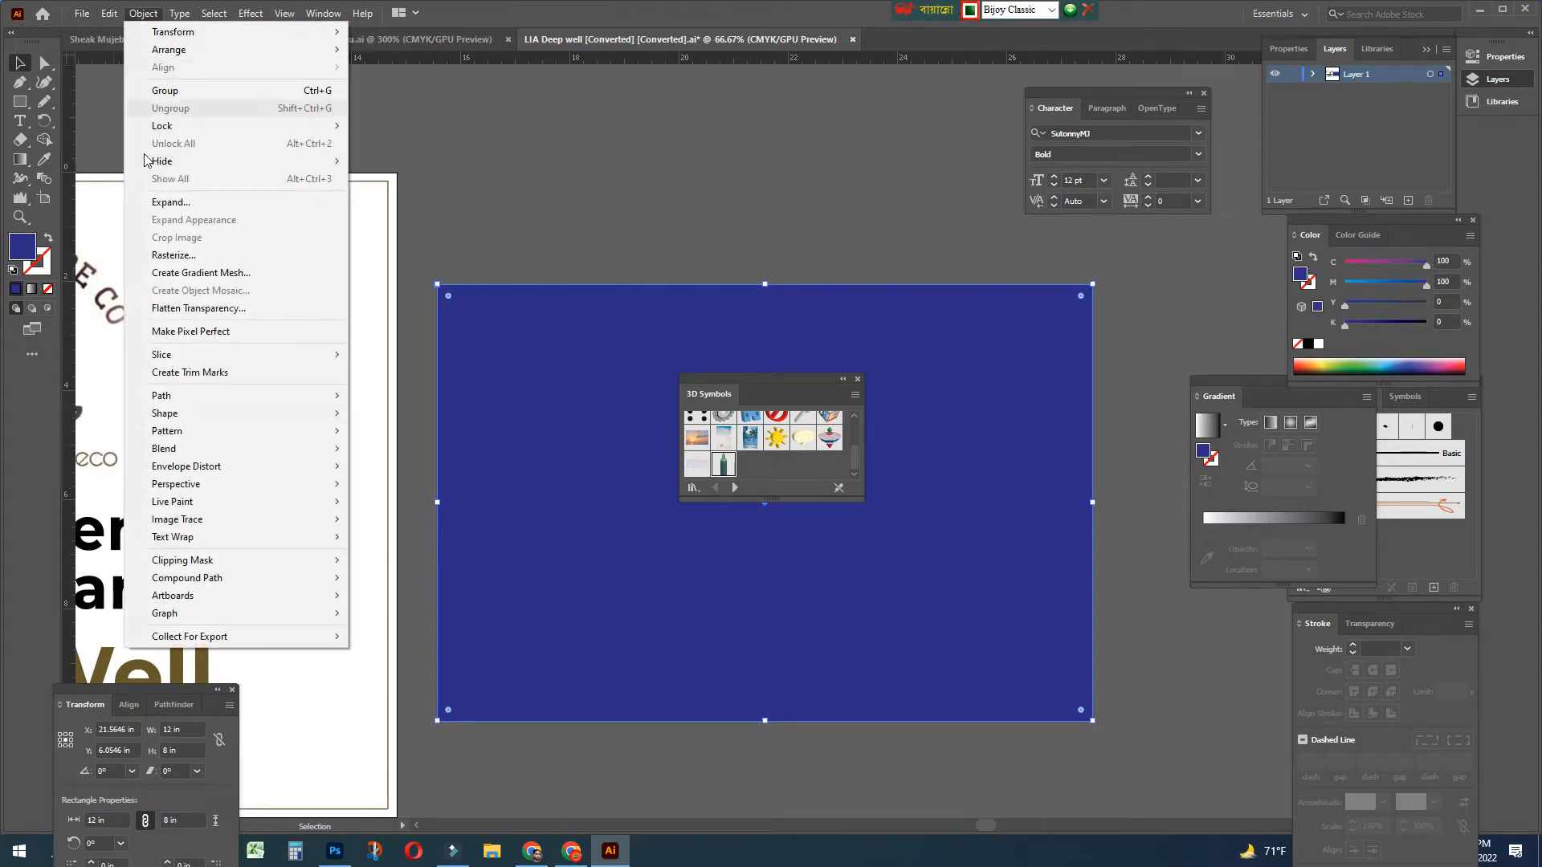
mouse_move(179, 583)
mouse_move(197, 403)
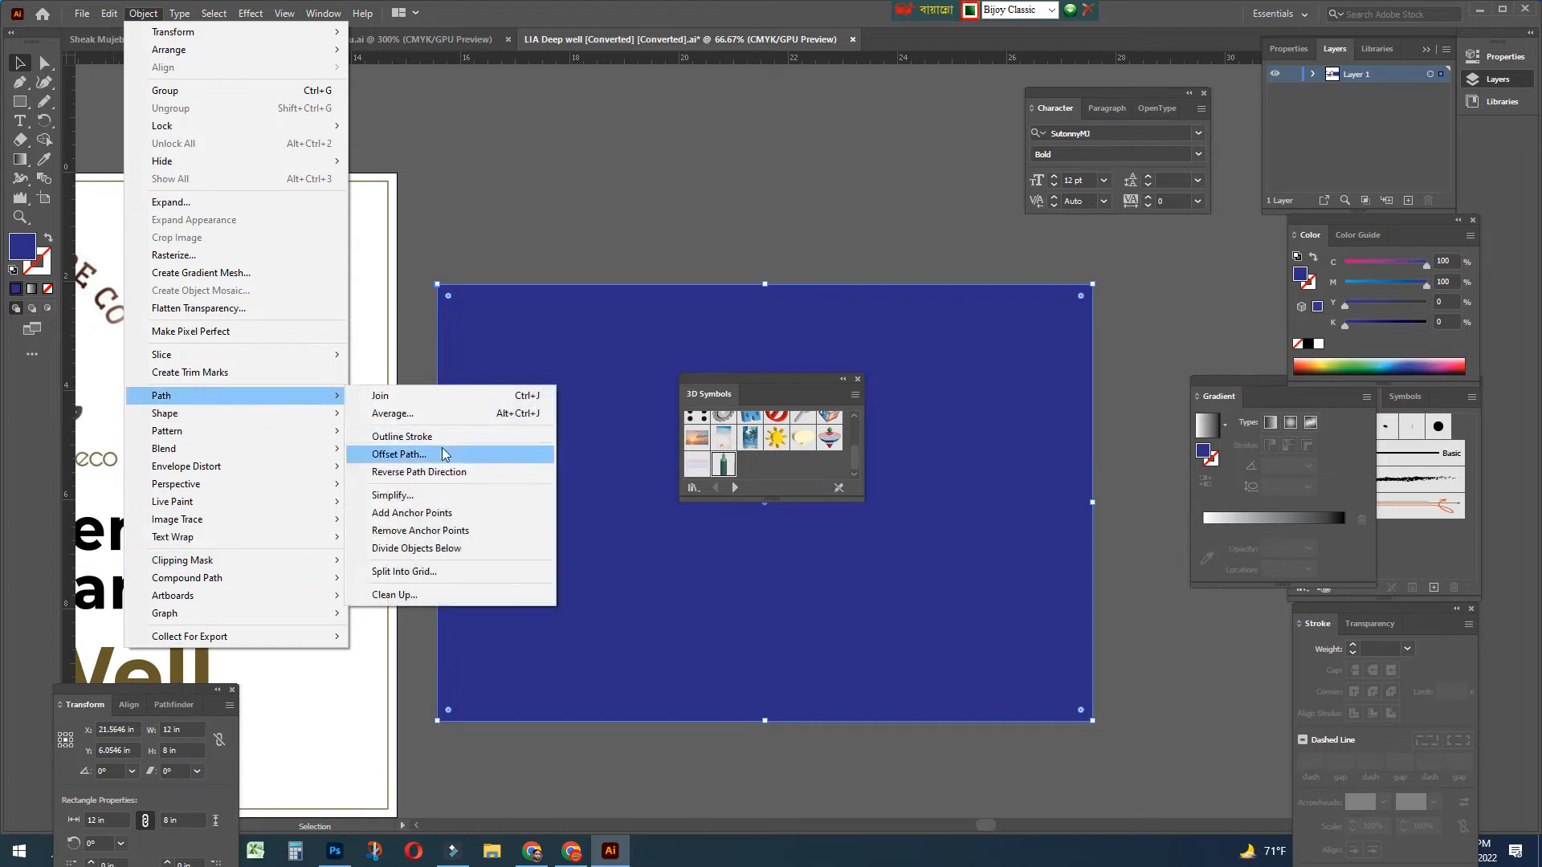
Apply an Offset Path to the rectangle, then undo the unwanted outward offset
click(398, 455)
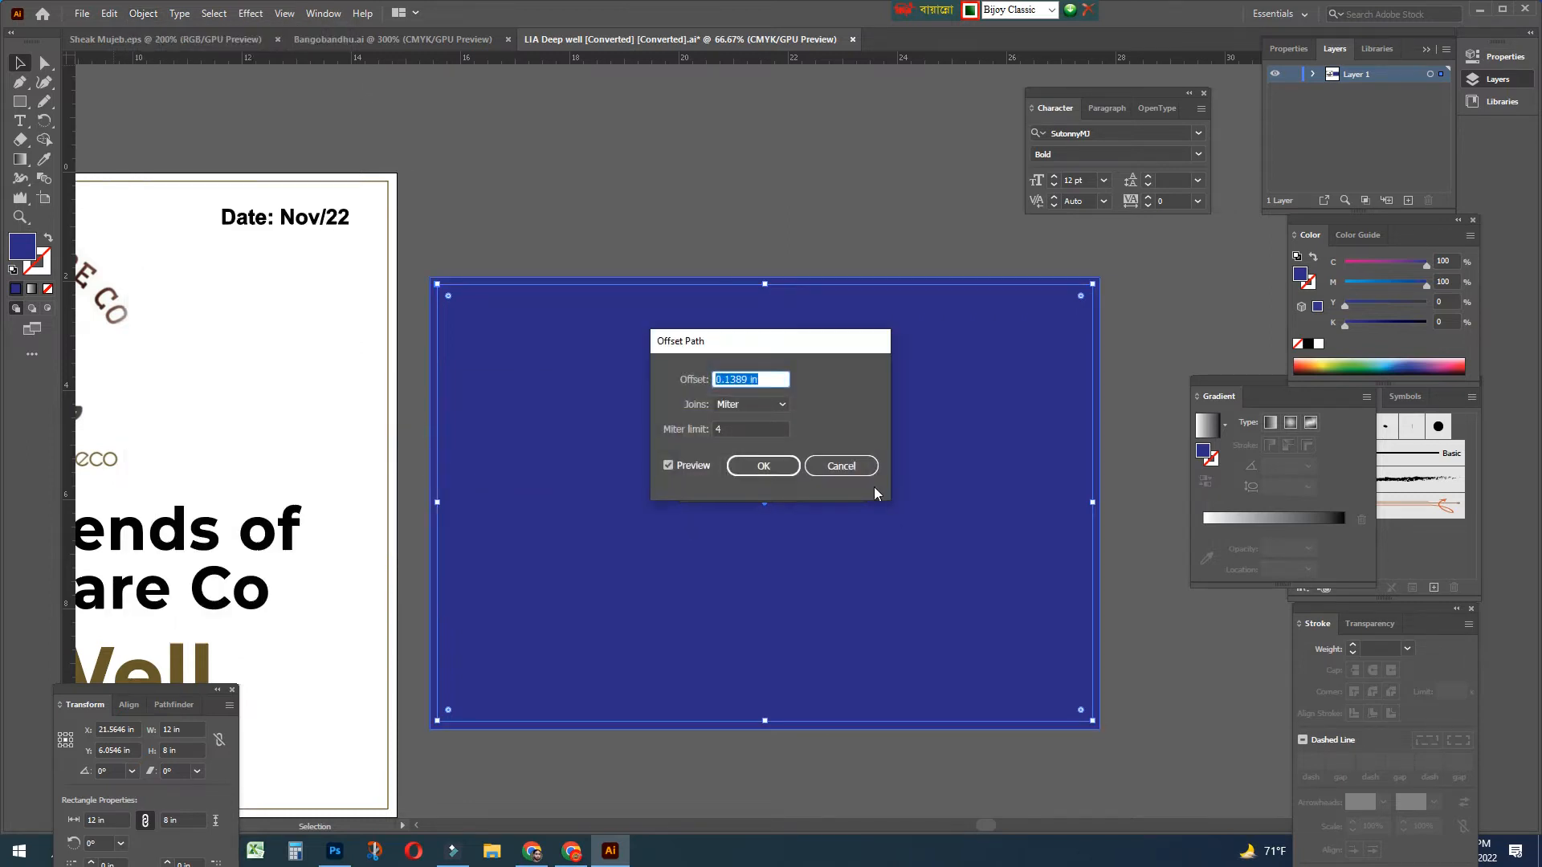
click(750, 378)
drag(749, 378, 727, 379)
click(778, 468)
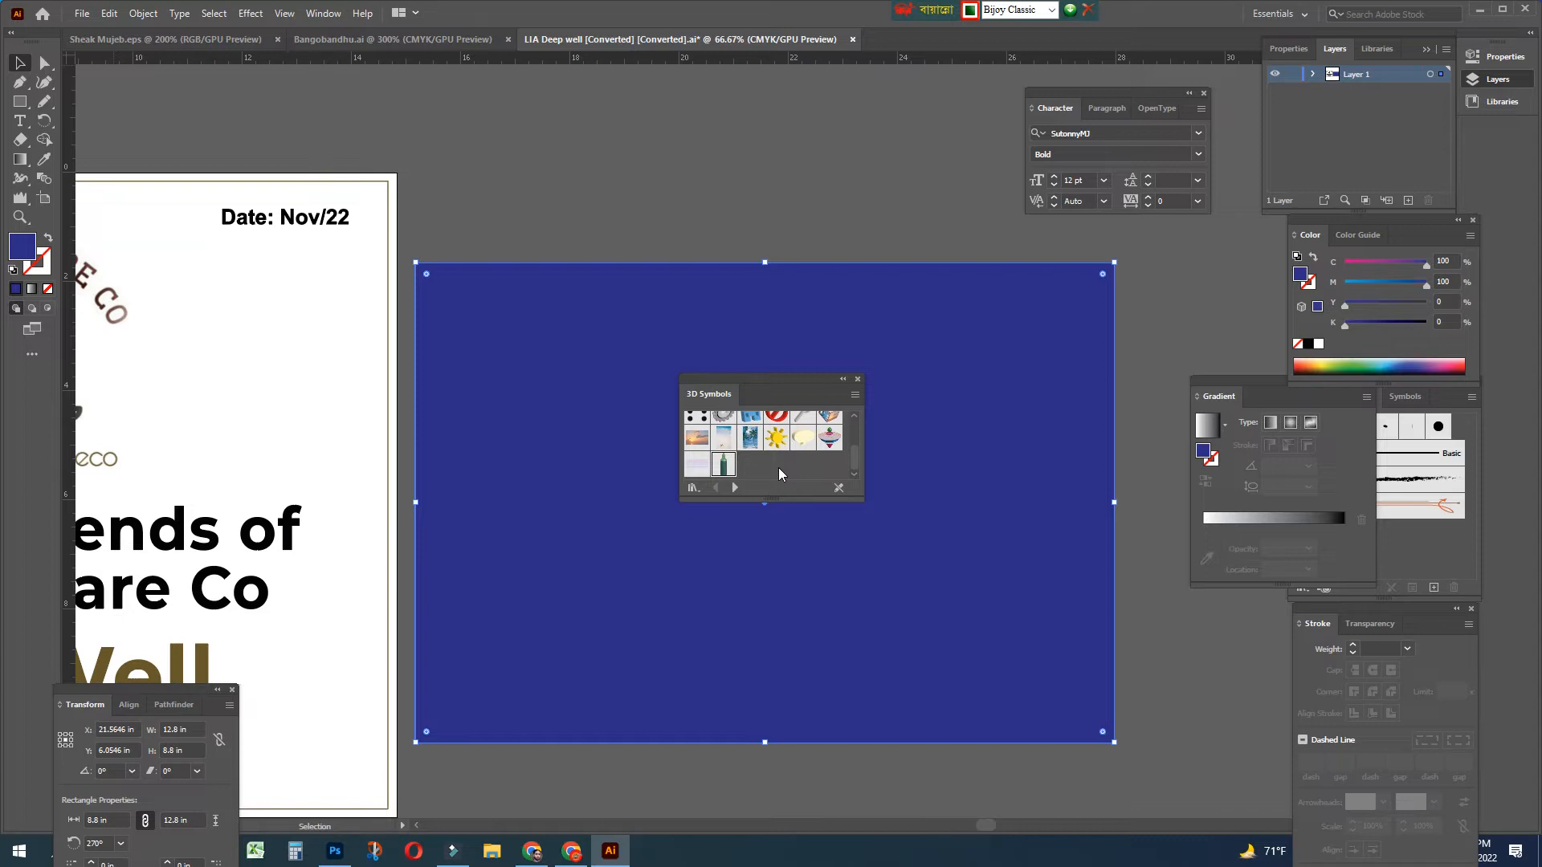
key(ctrl+z)
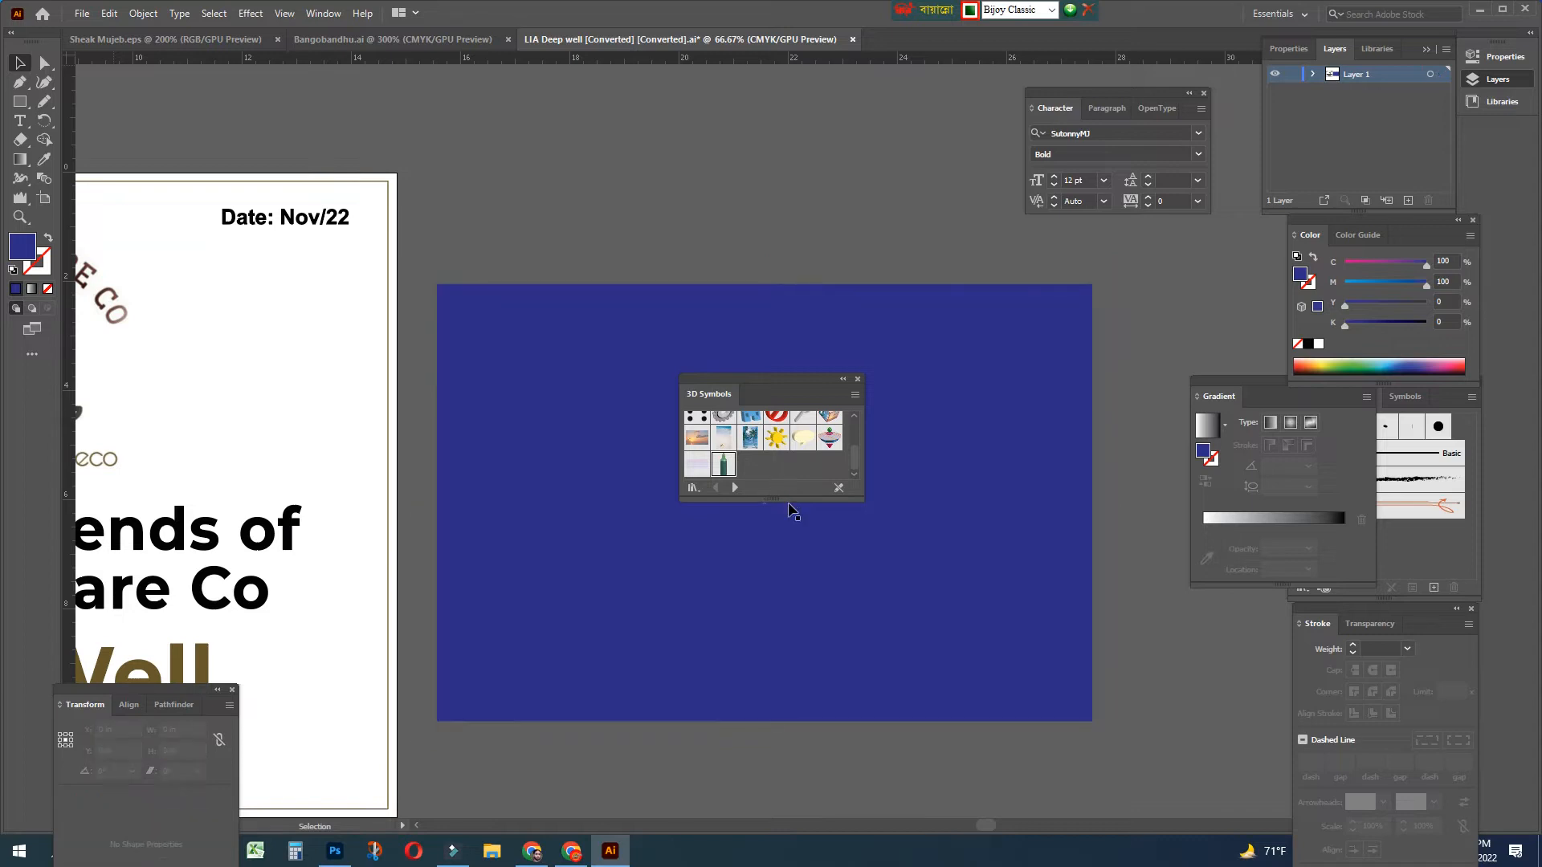
Offset the rectangle path by -0.4 in to create an inner 11.2 × 7.2 in rectangle
click(143, 14)
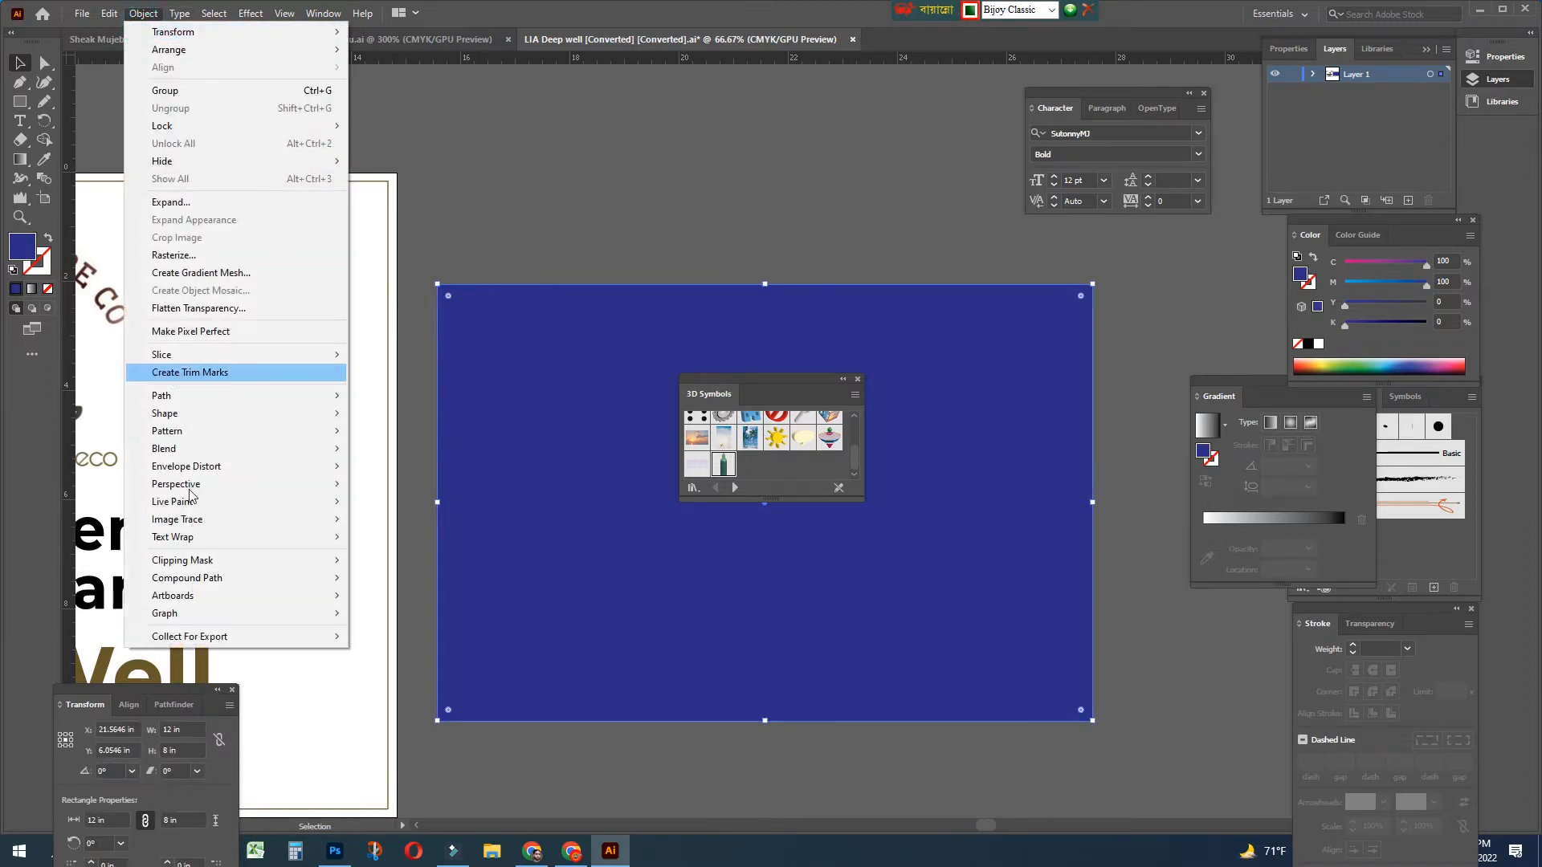
mouse_move(189, 504)
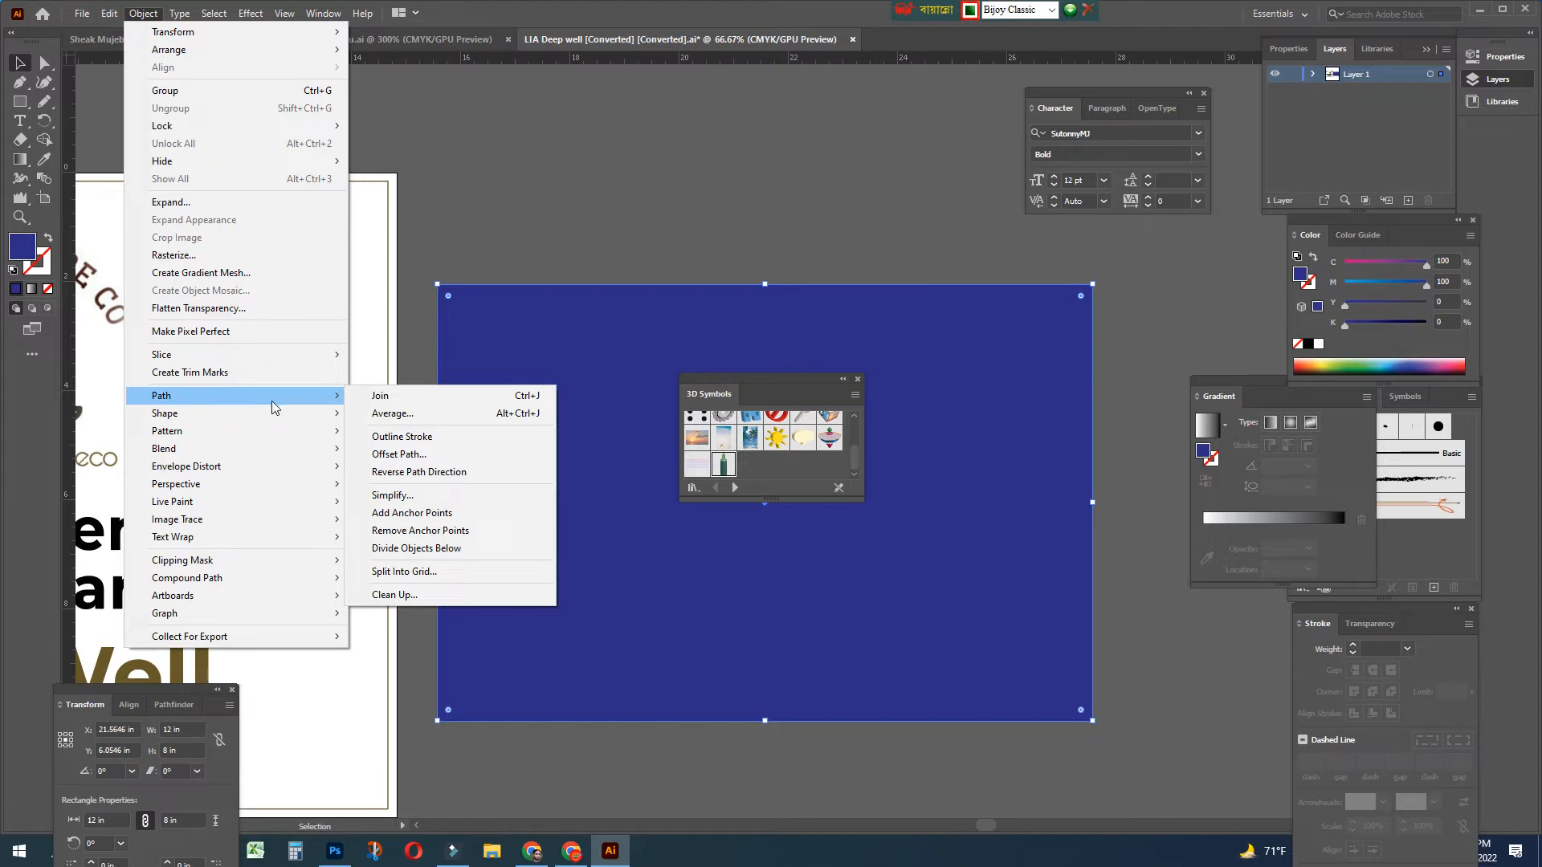
click(410, 455)
click(723, 379)
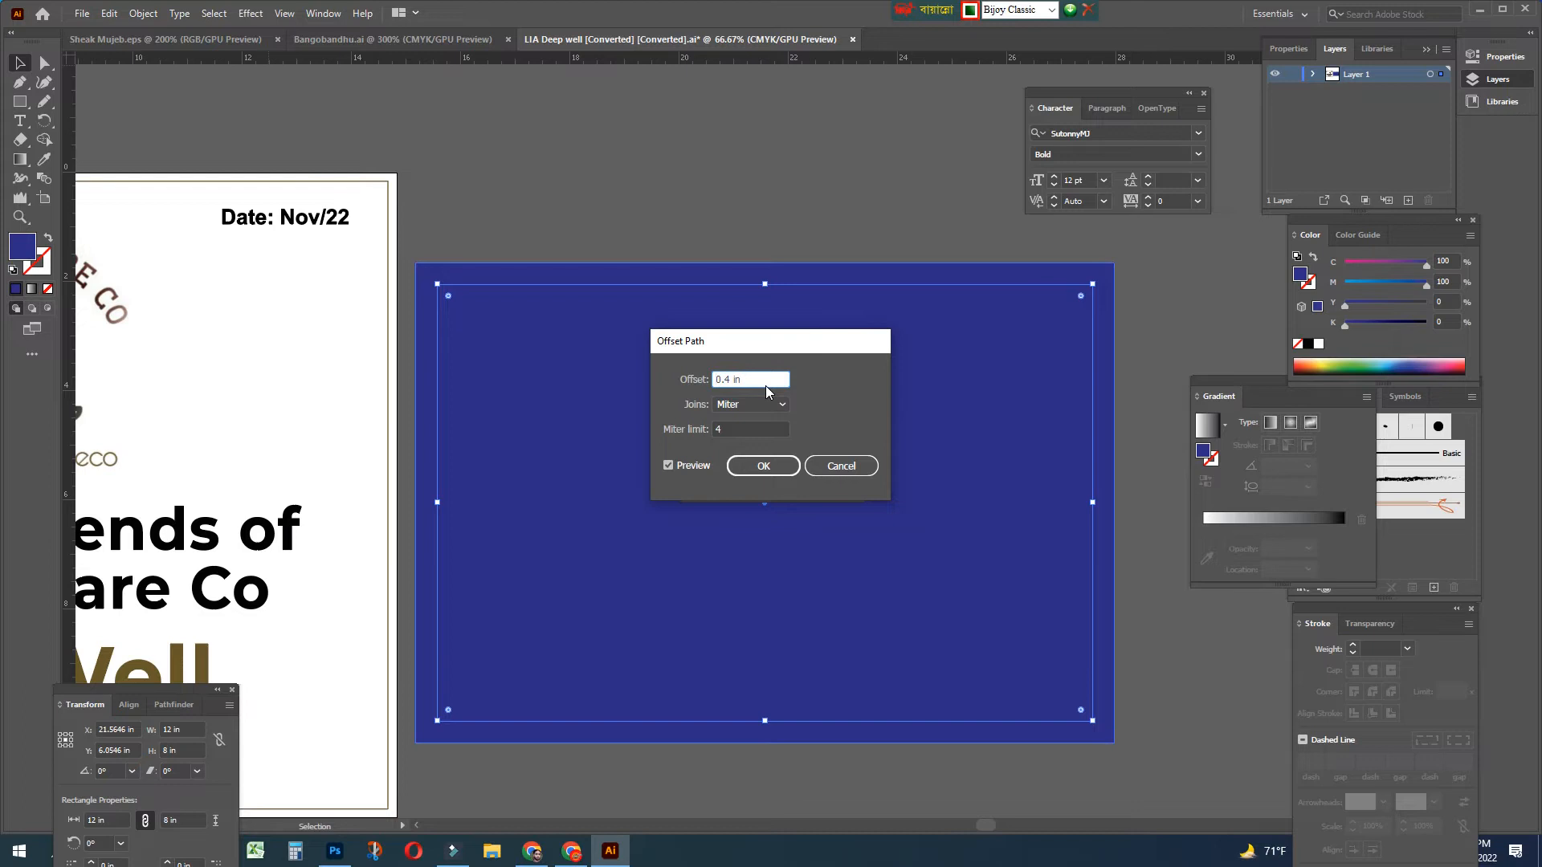
click(756, 470)
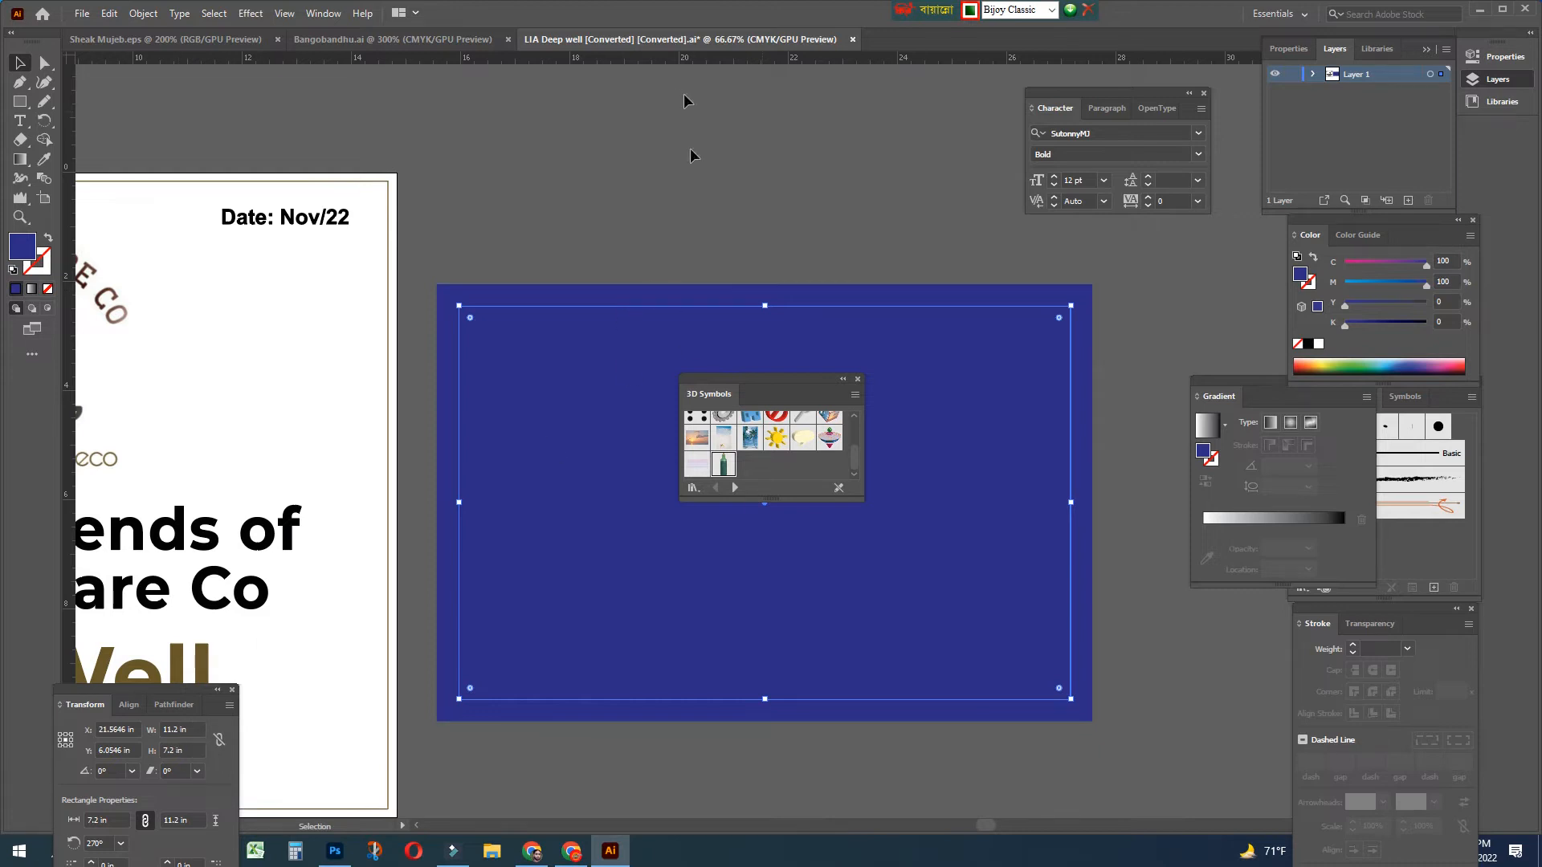
Make the inner rectangle an unfilled outline with a near-white stroke colour
click(46, 243)
click(46, 265)
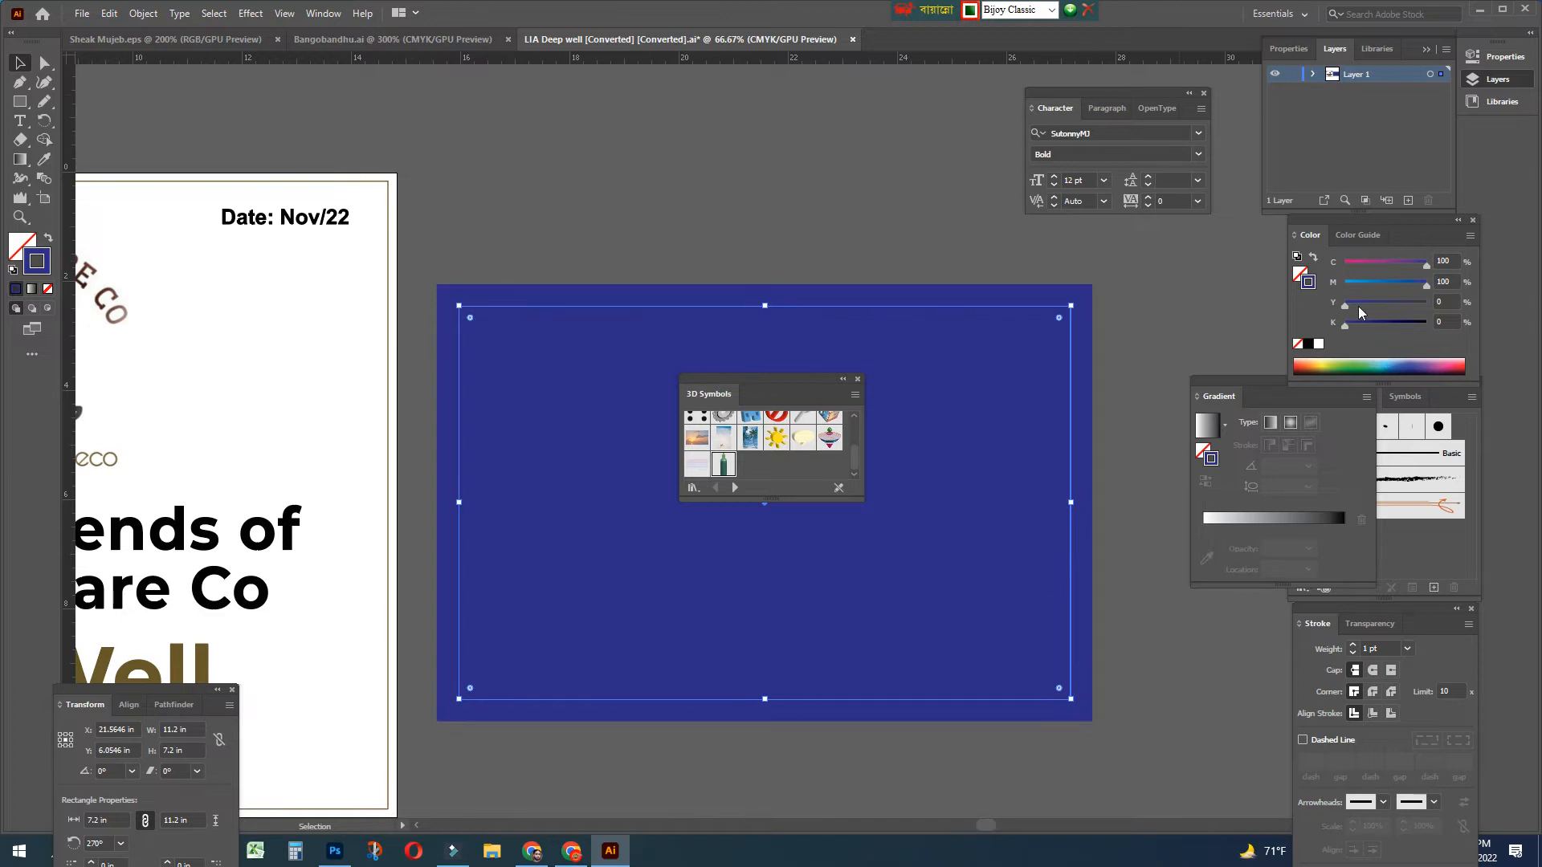
click(1348, 283)
click(1360, 263)
click(1351, 264)
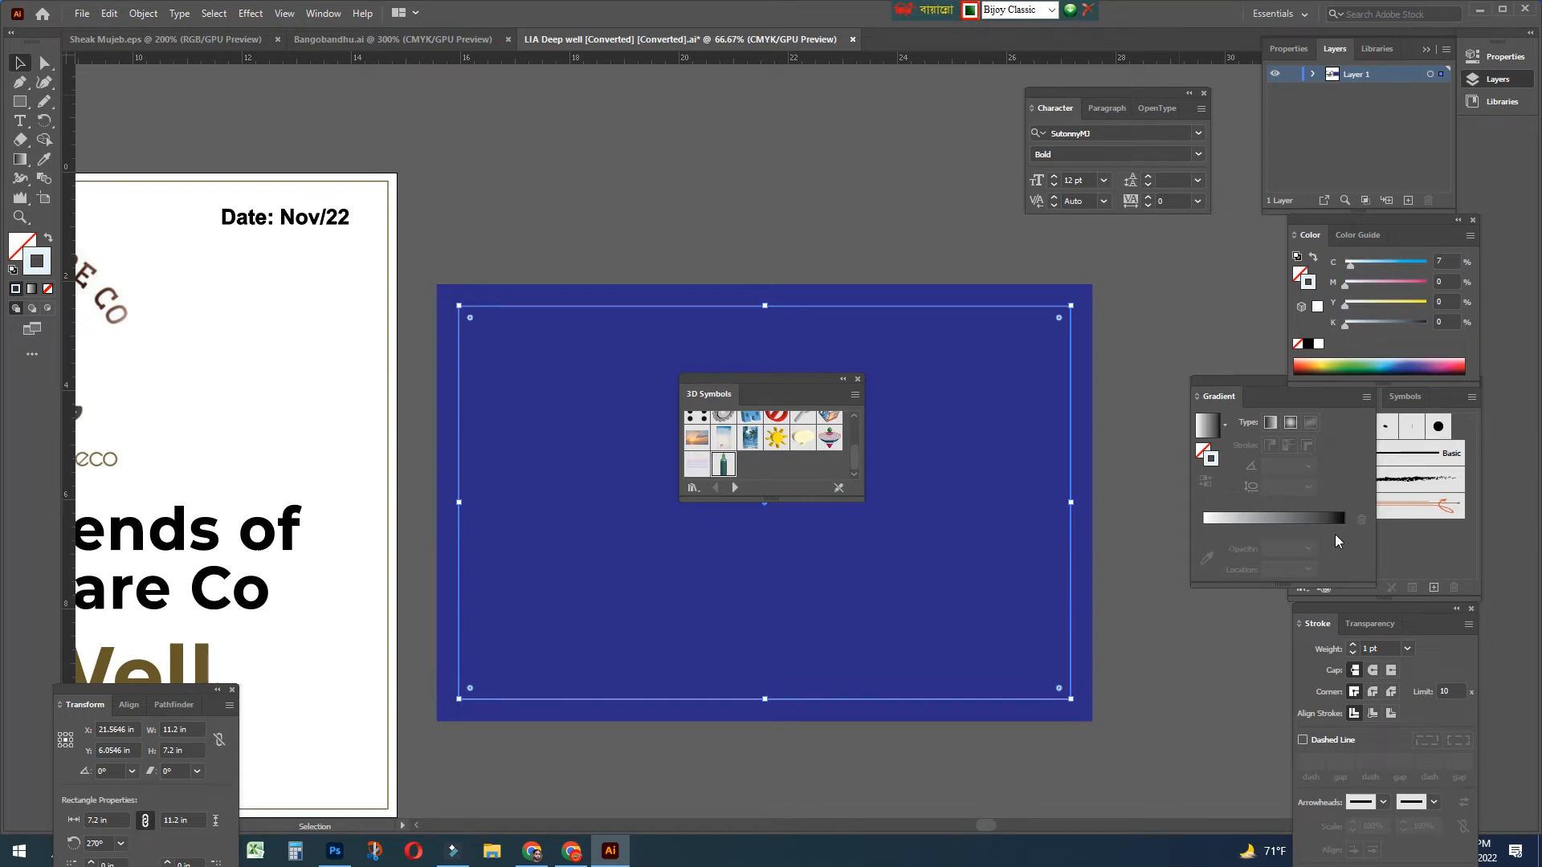
Thicken the frame's stroke weight from 10 pt to 14 pt and deselect it
click(1407, 649)
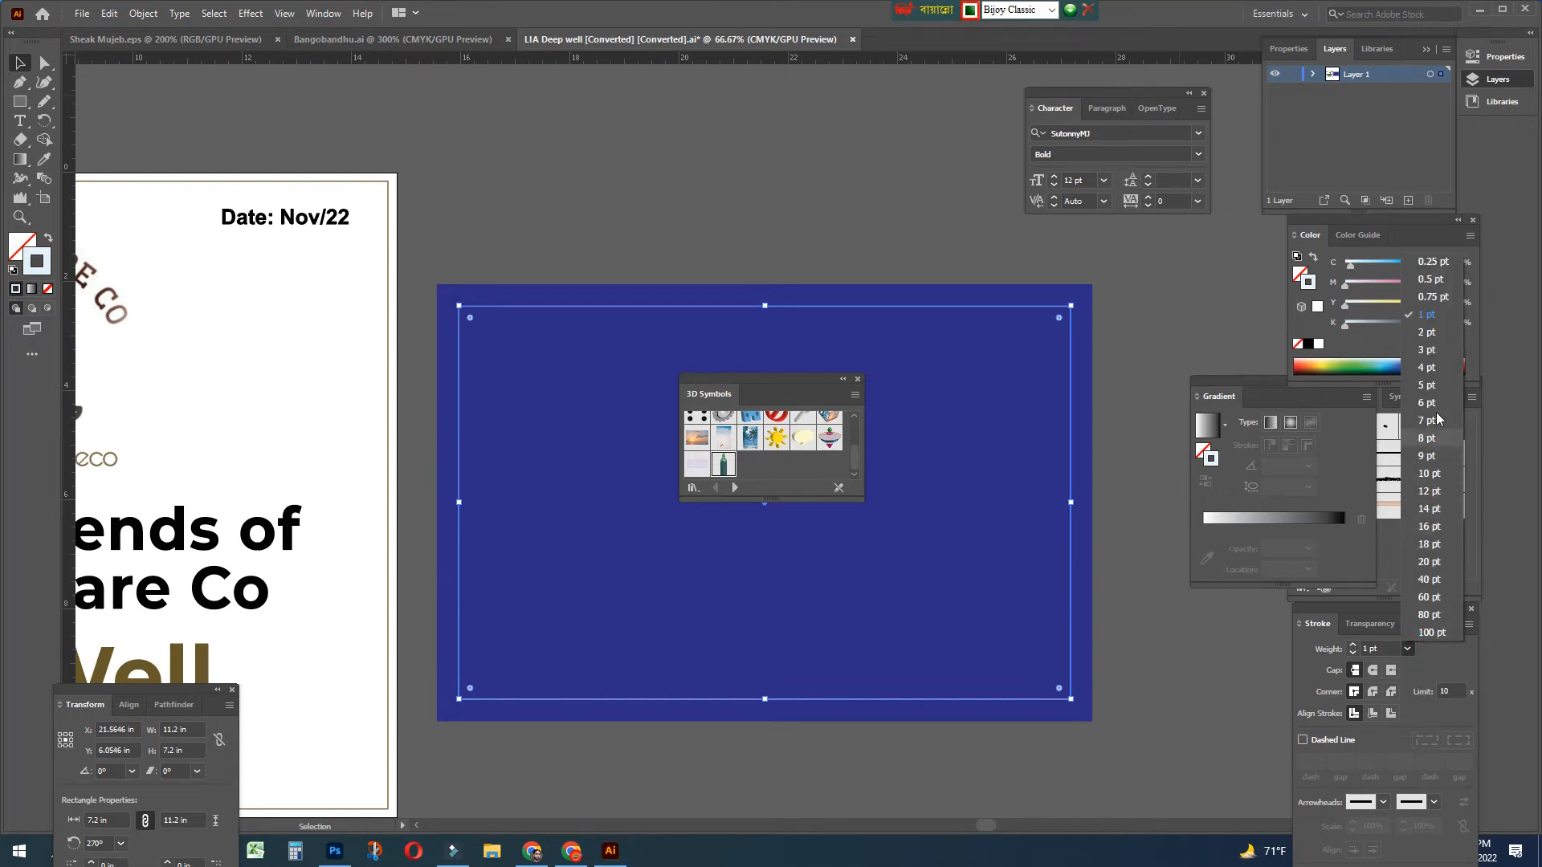
click(1429, 474)
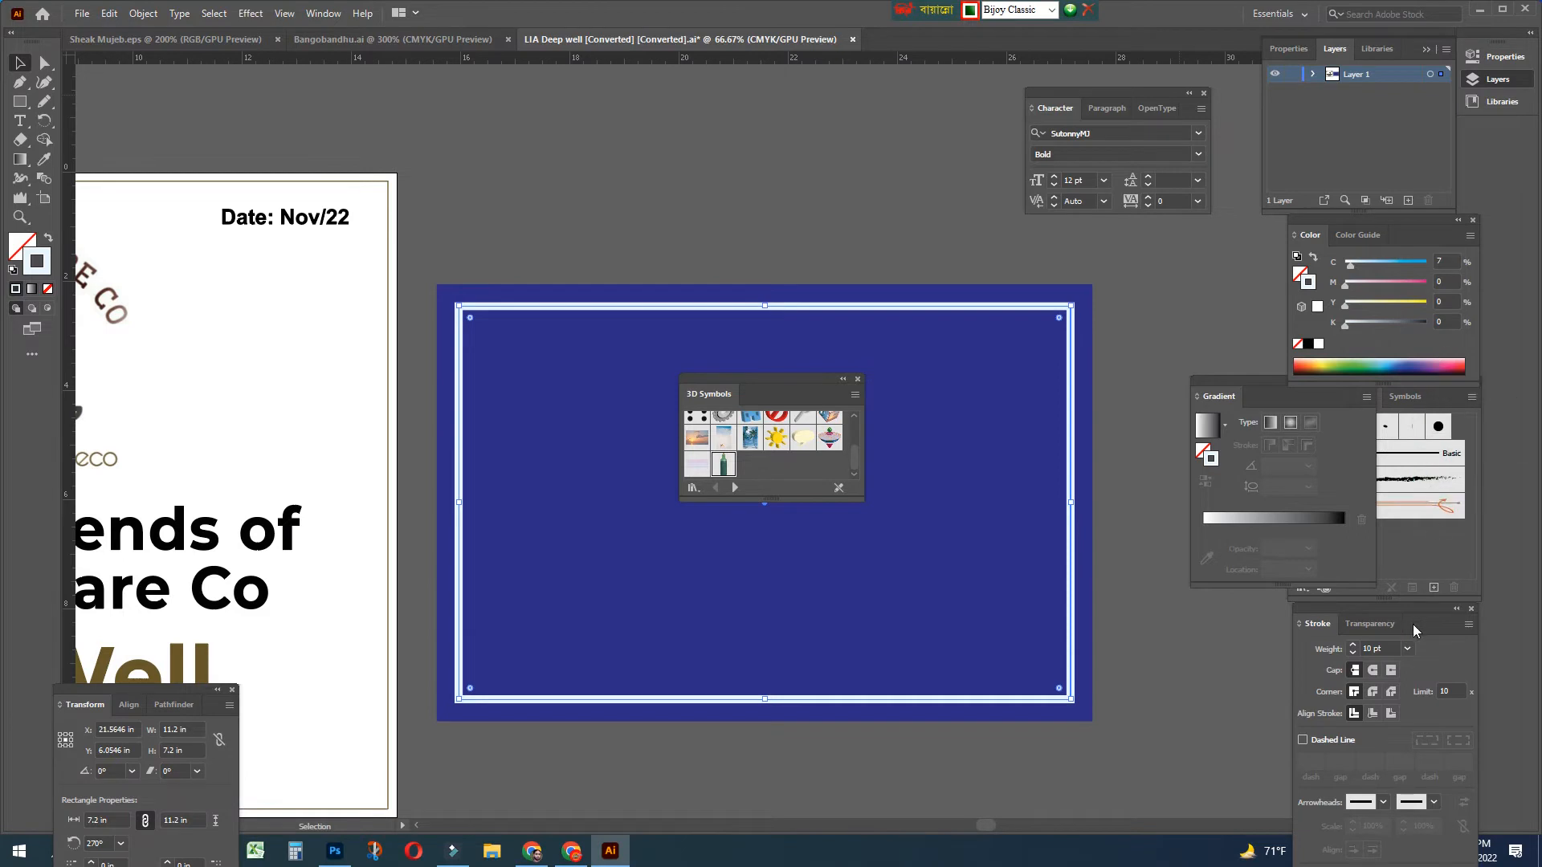
click(1408, 649)
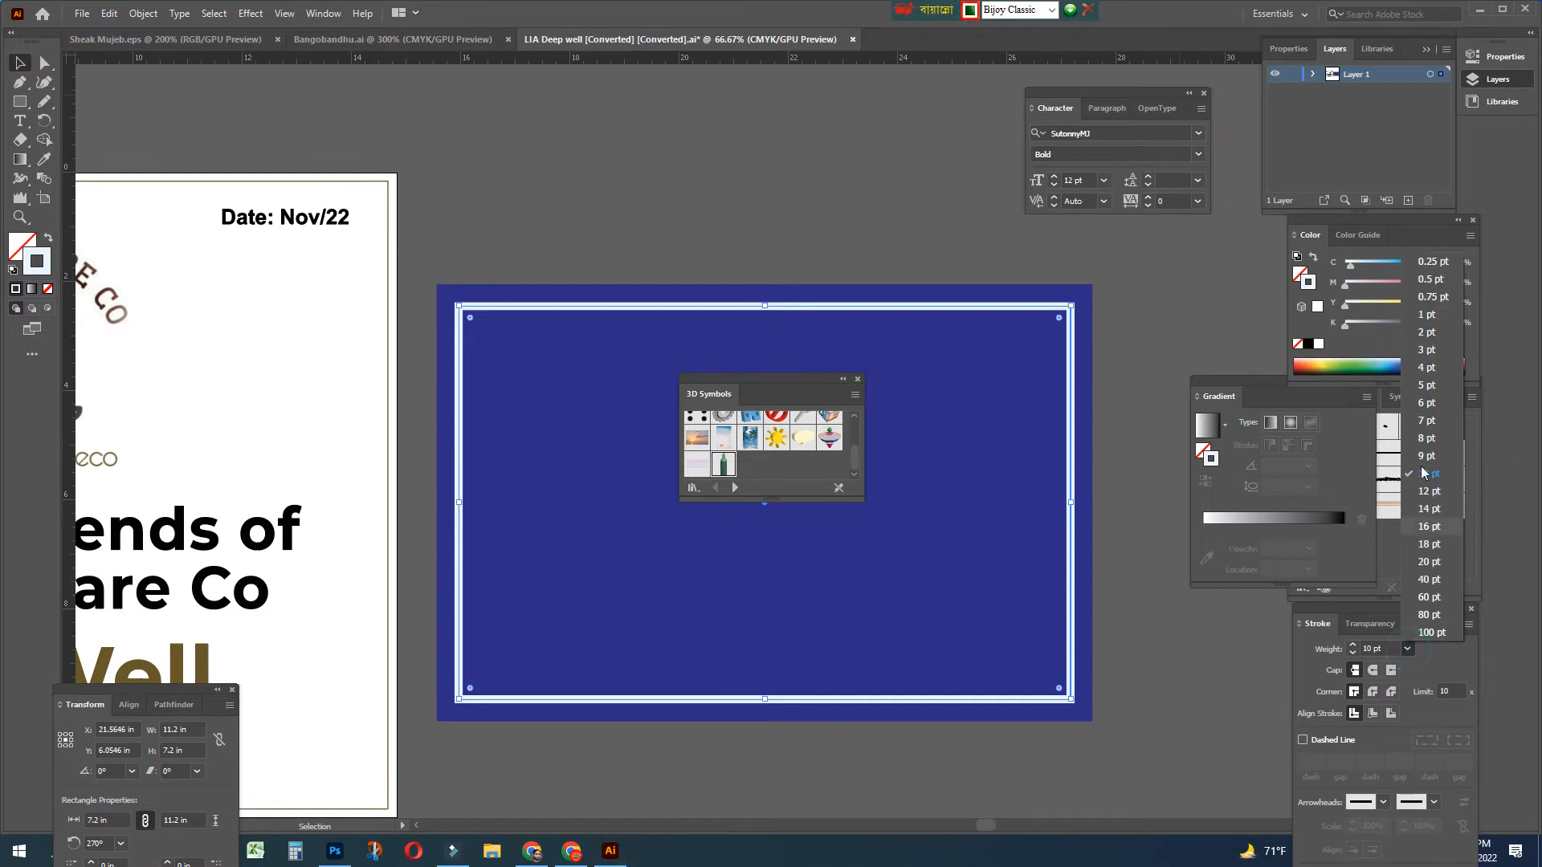
click(1429, 509)
click(735, 200)
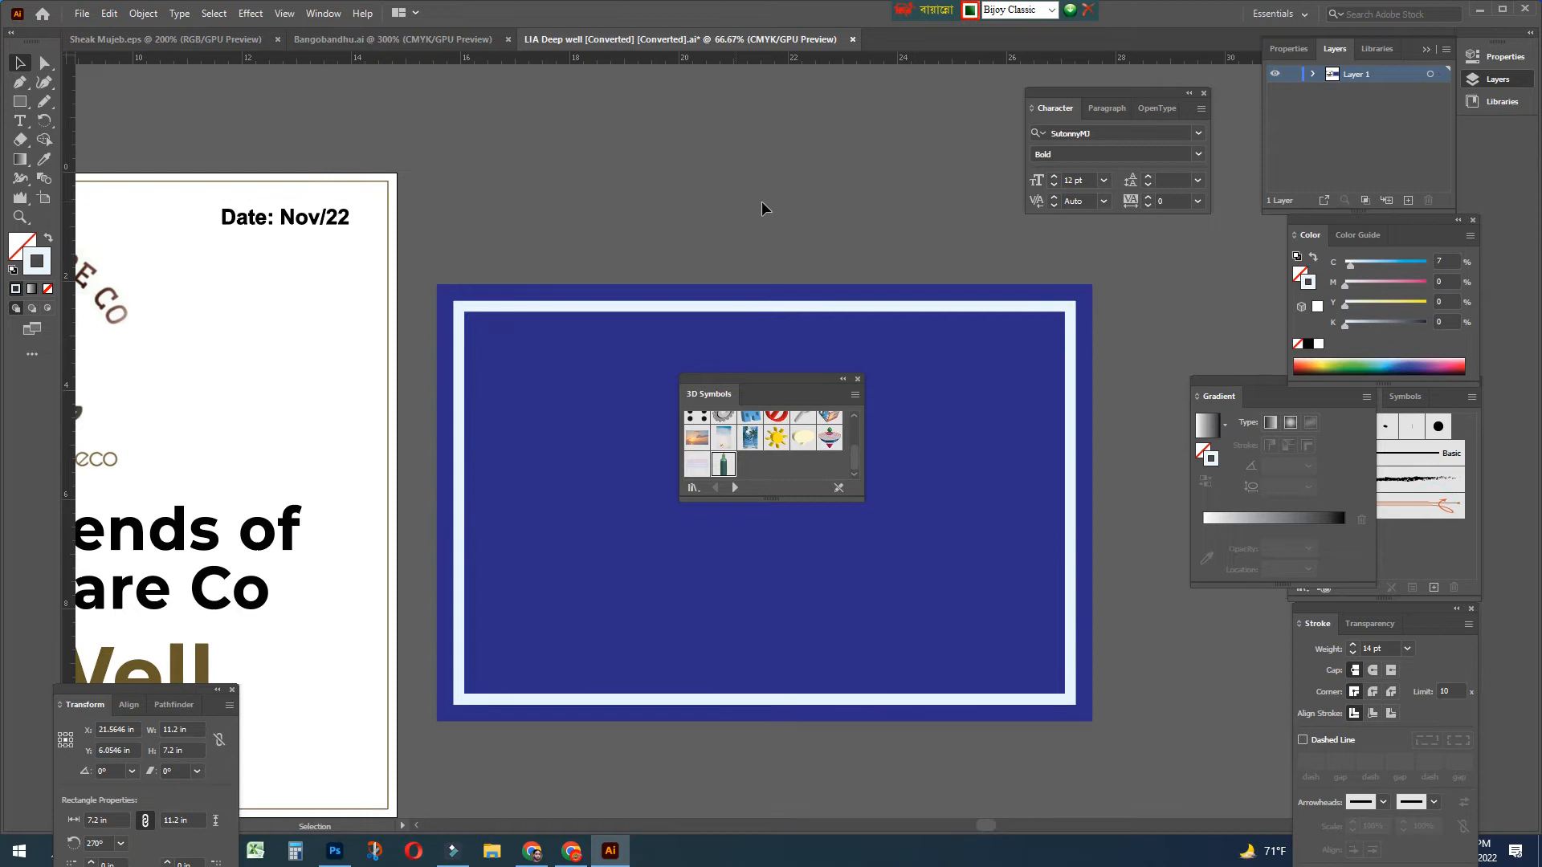
key(Tab)
key(ctrl+equal)
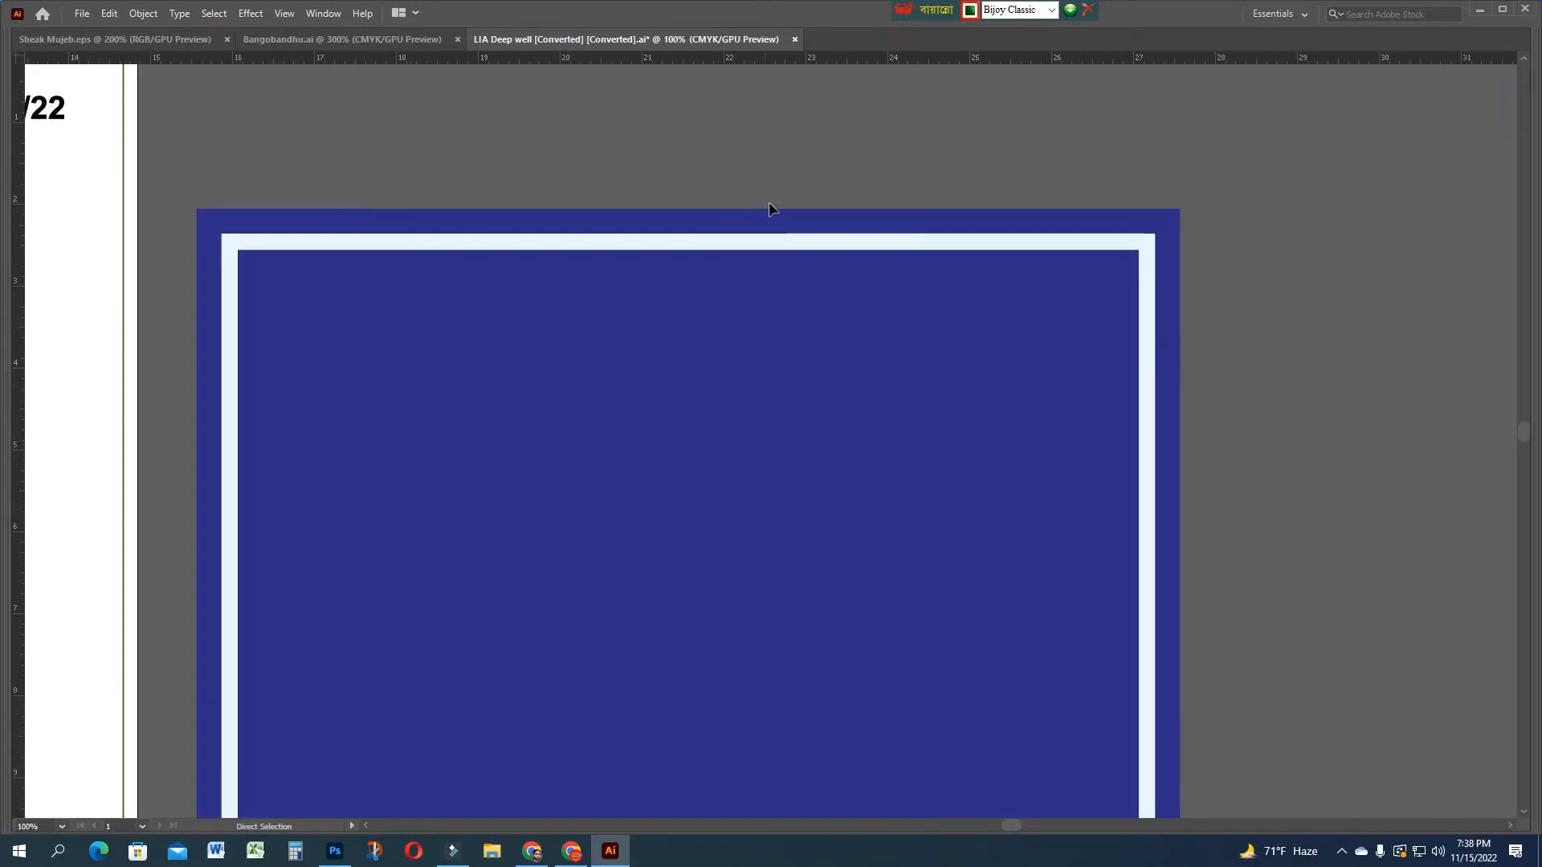
drag(668, 448, 788, 348)
key(ctrl+z)
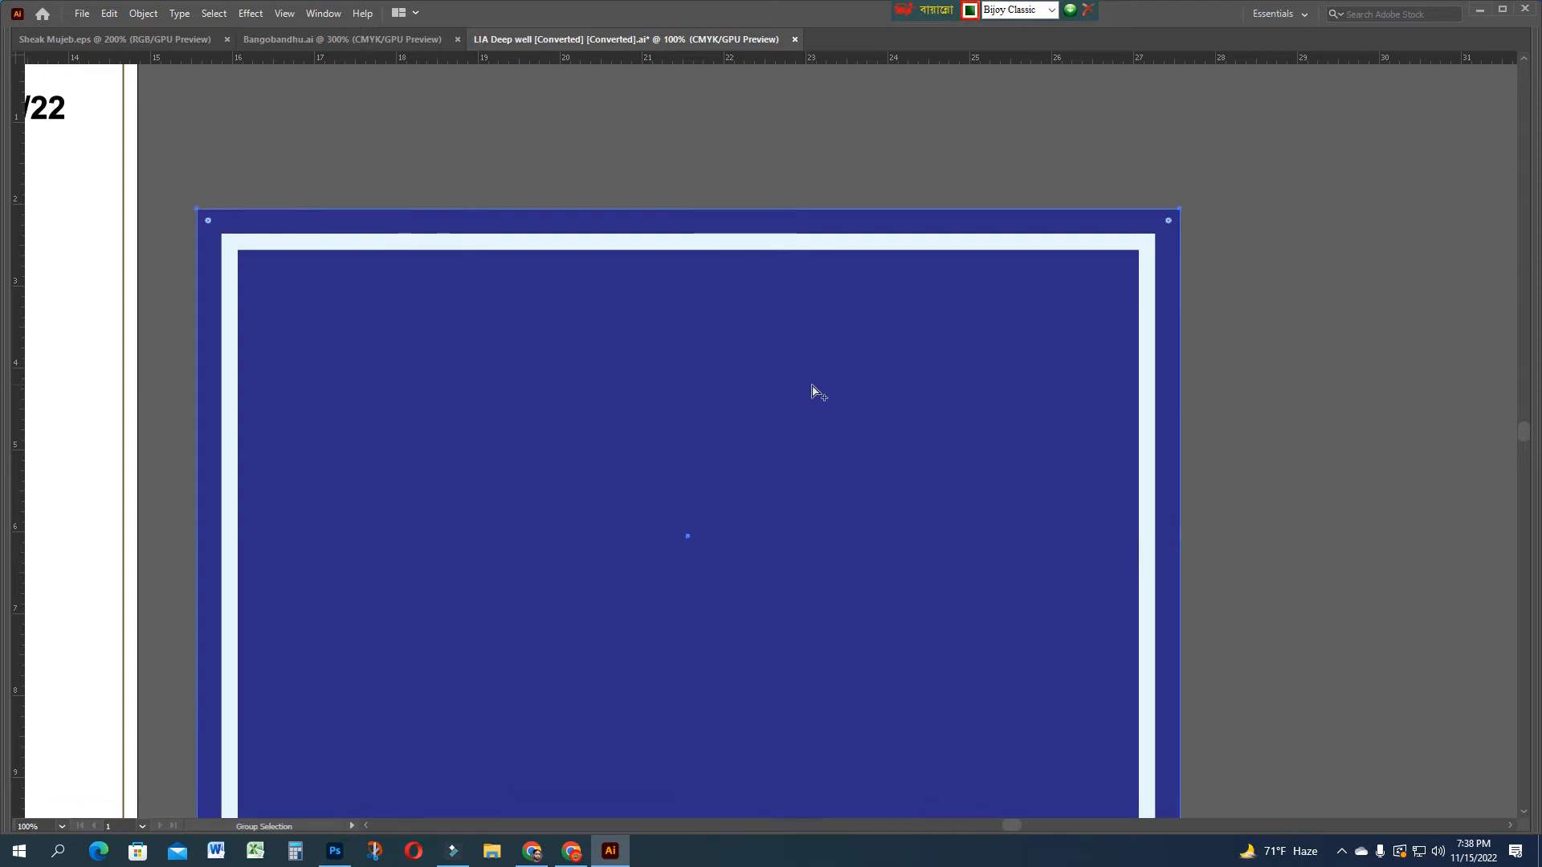
key(ctrl+alt+b)
drag(964, 508, 974, 430)
click(1389, 311)
drag(1370, 212, 1098, 526)
click(1328, 211)
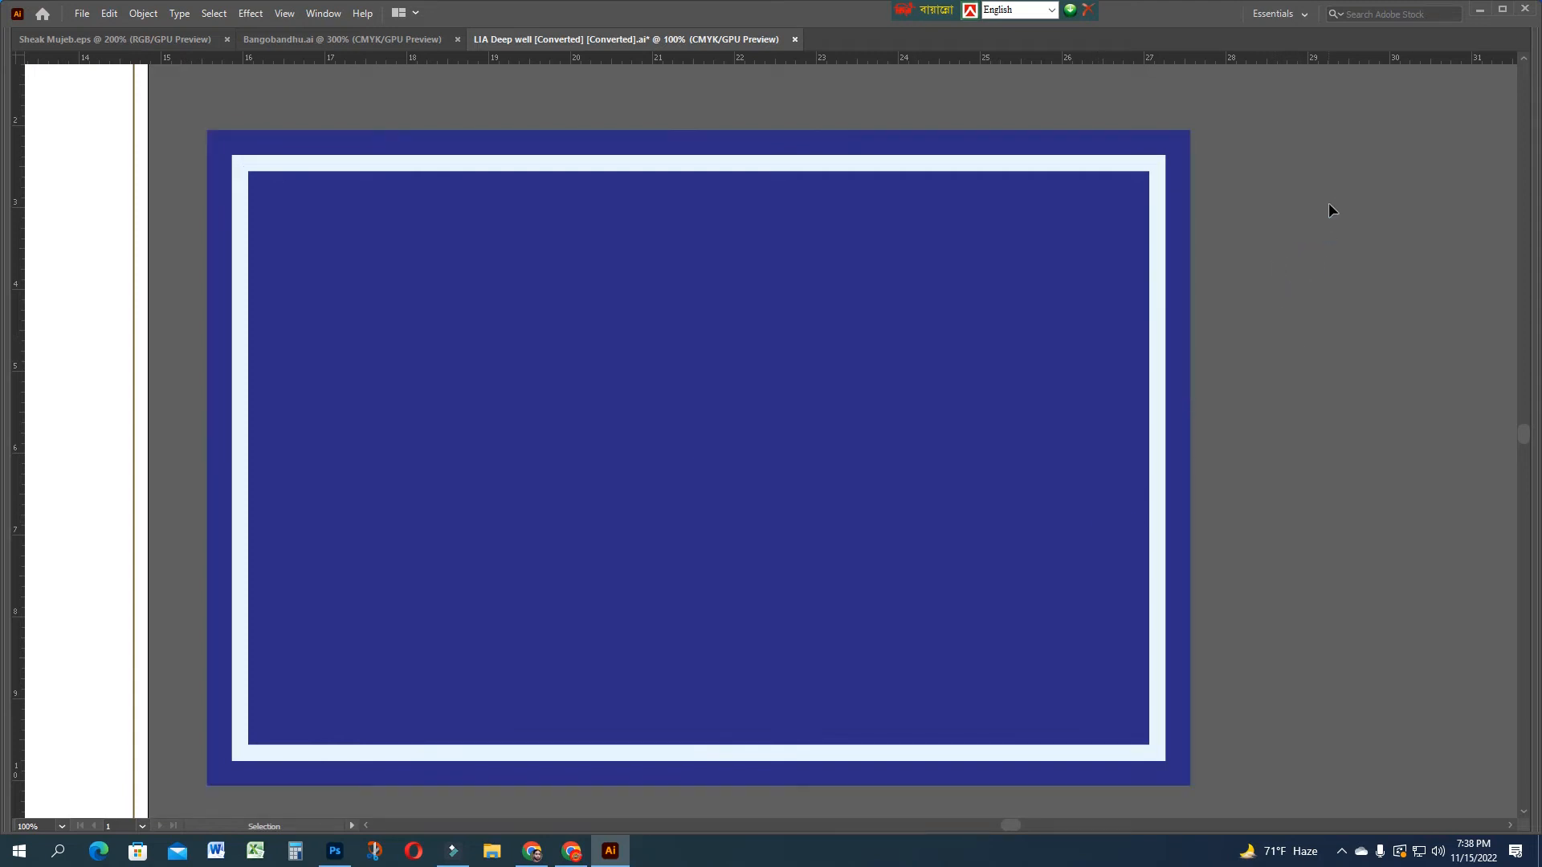
click(1112, 511)
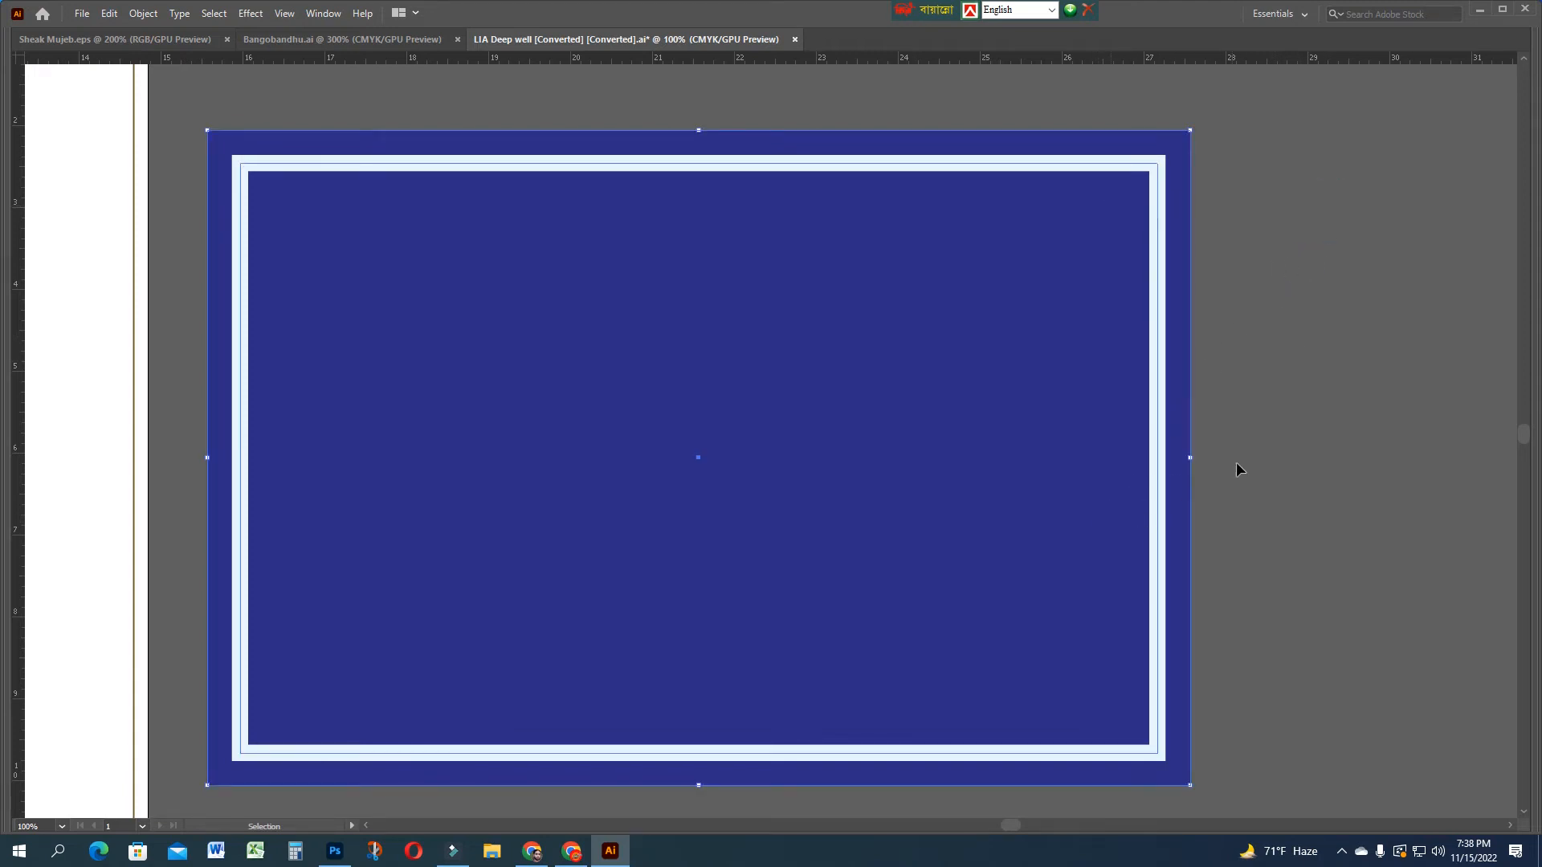
key(a)
key(v)
click(1370, 320)
drag(1073, 395, 1235, 464)
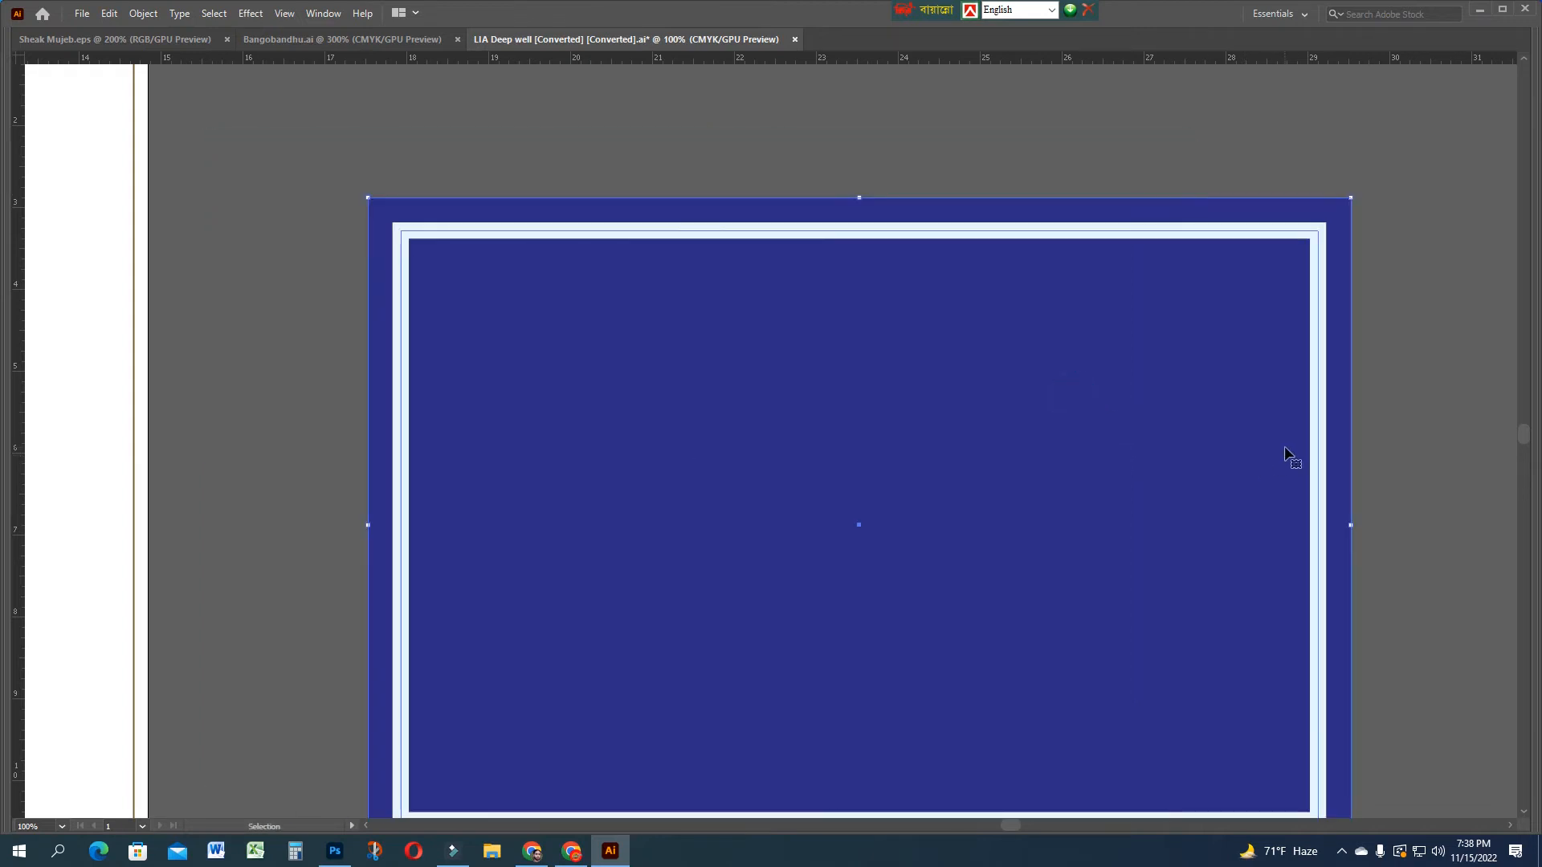
key(ctrl+z)
click(1345, 418)
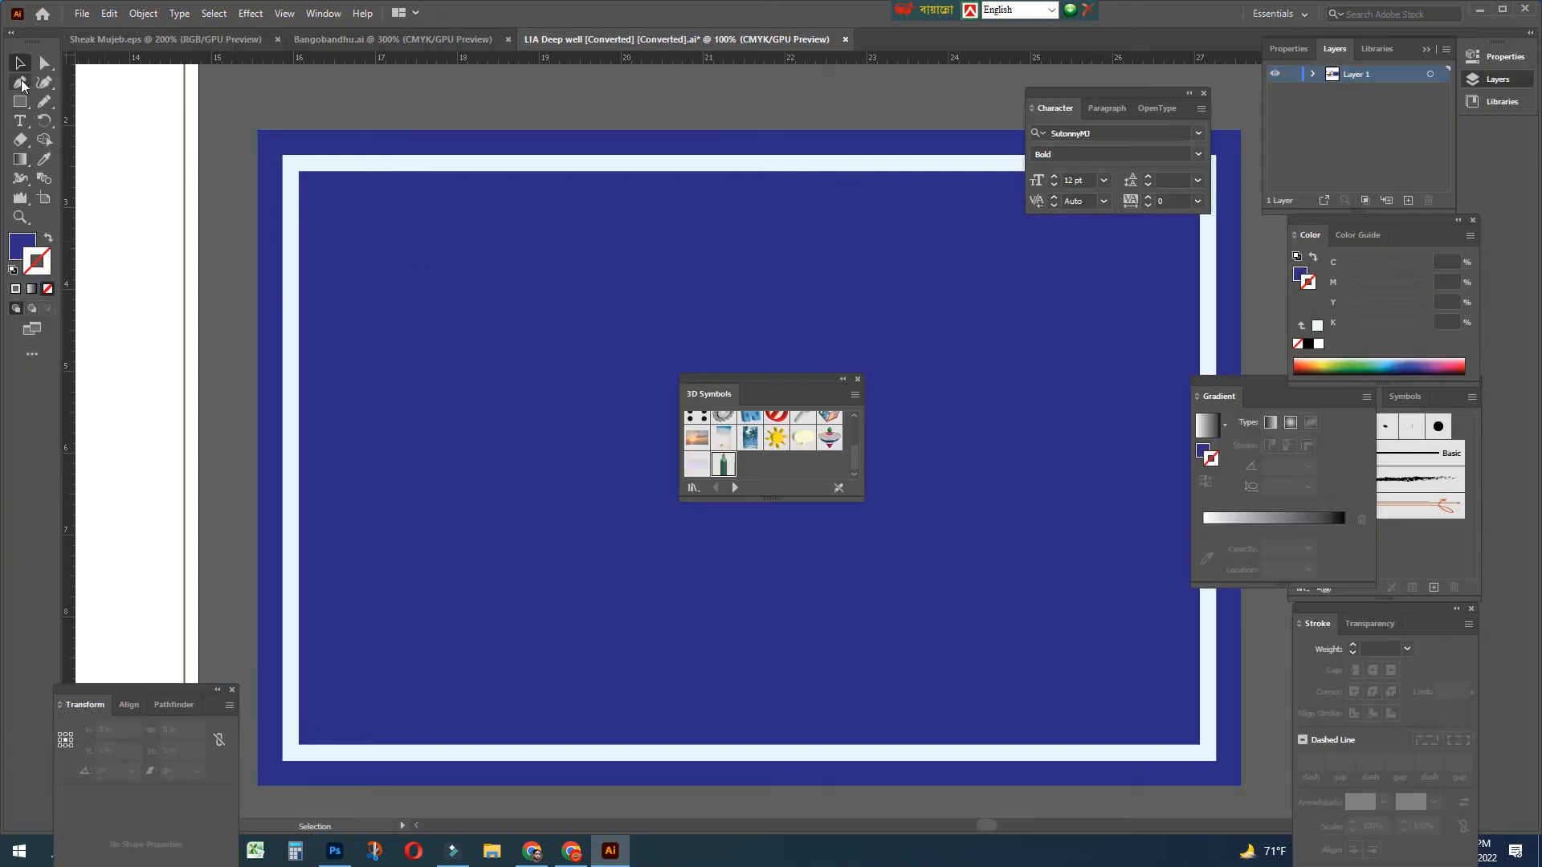
key(Tab)
key(Tab)
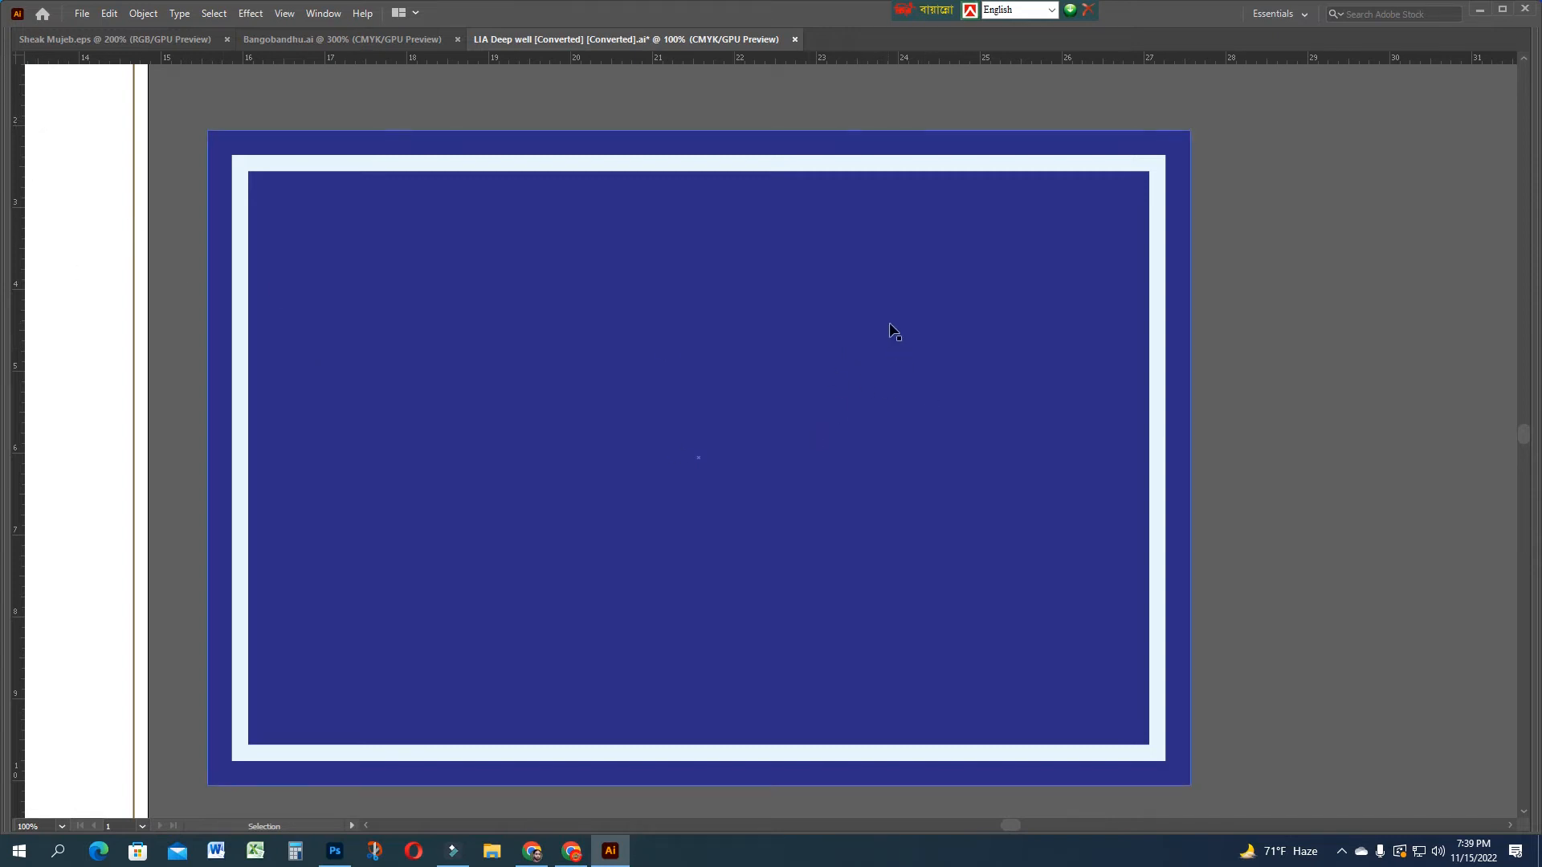
Place a text object on the signboard, scale it up, and make its fill white
key(t)
click(494, 275)
key(Escape)
drag(554, 286, 818, 369)
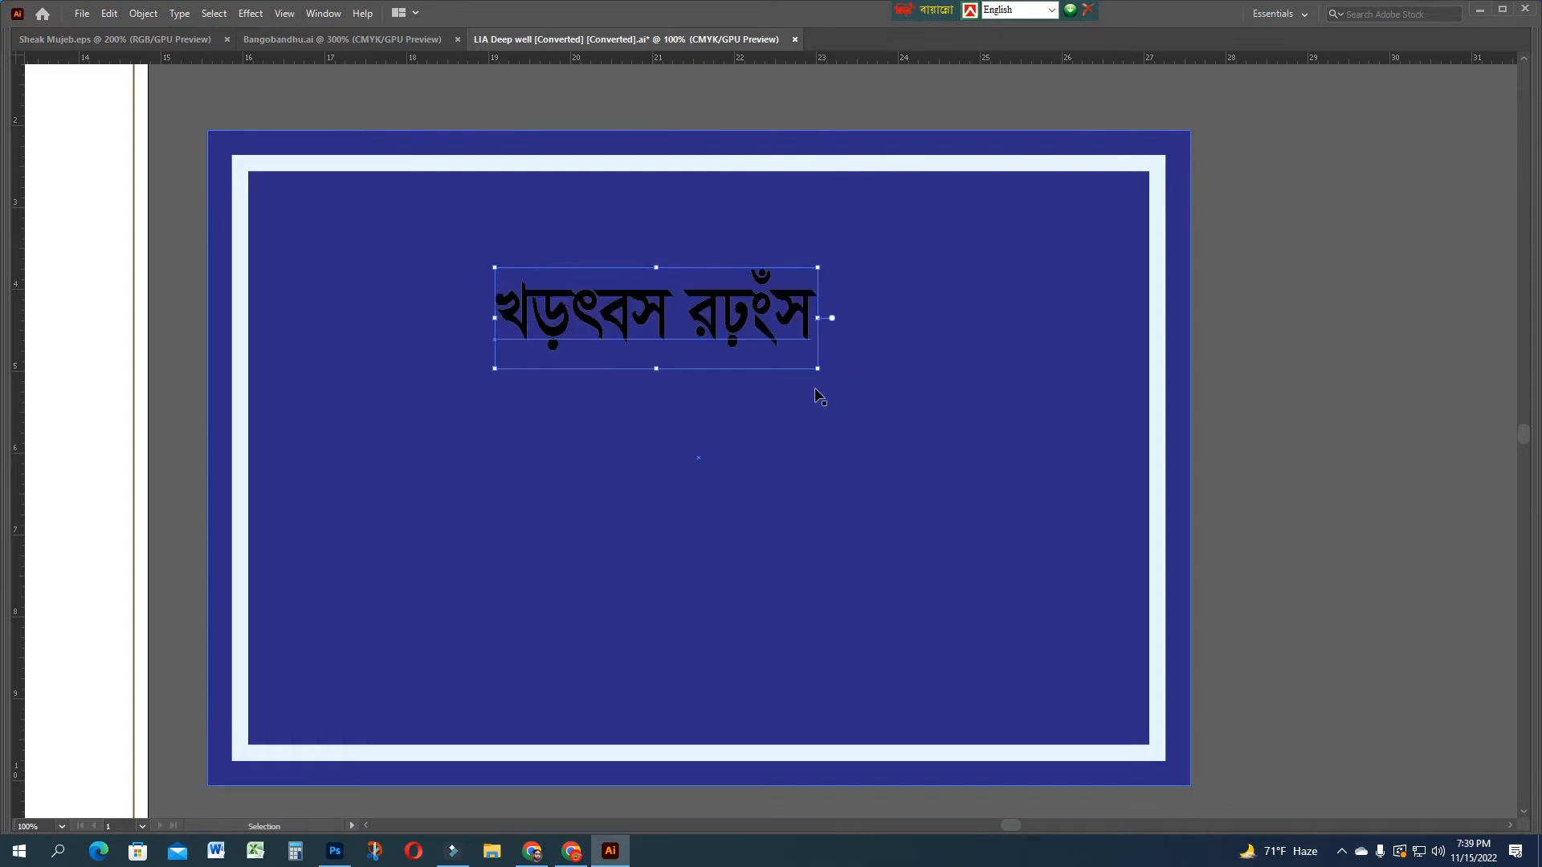
key(Tab)
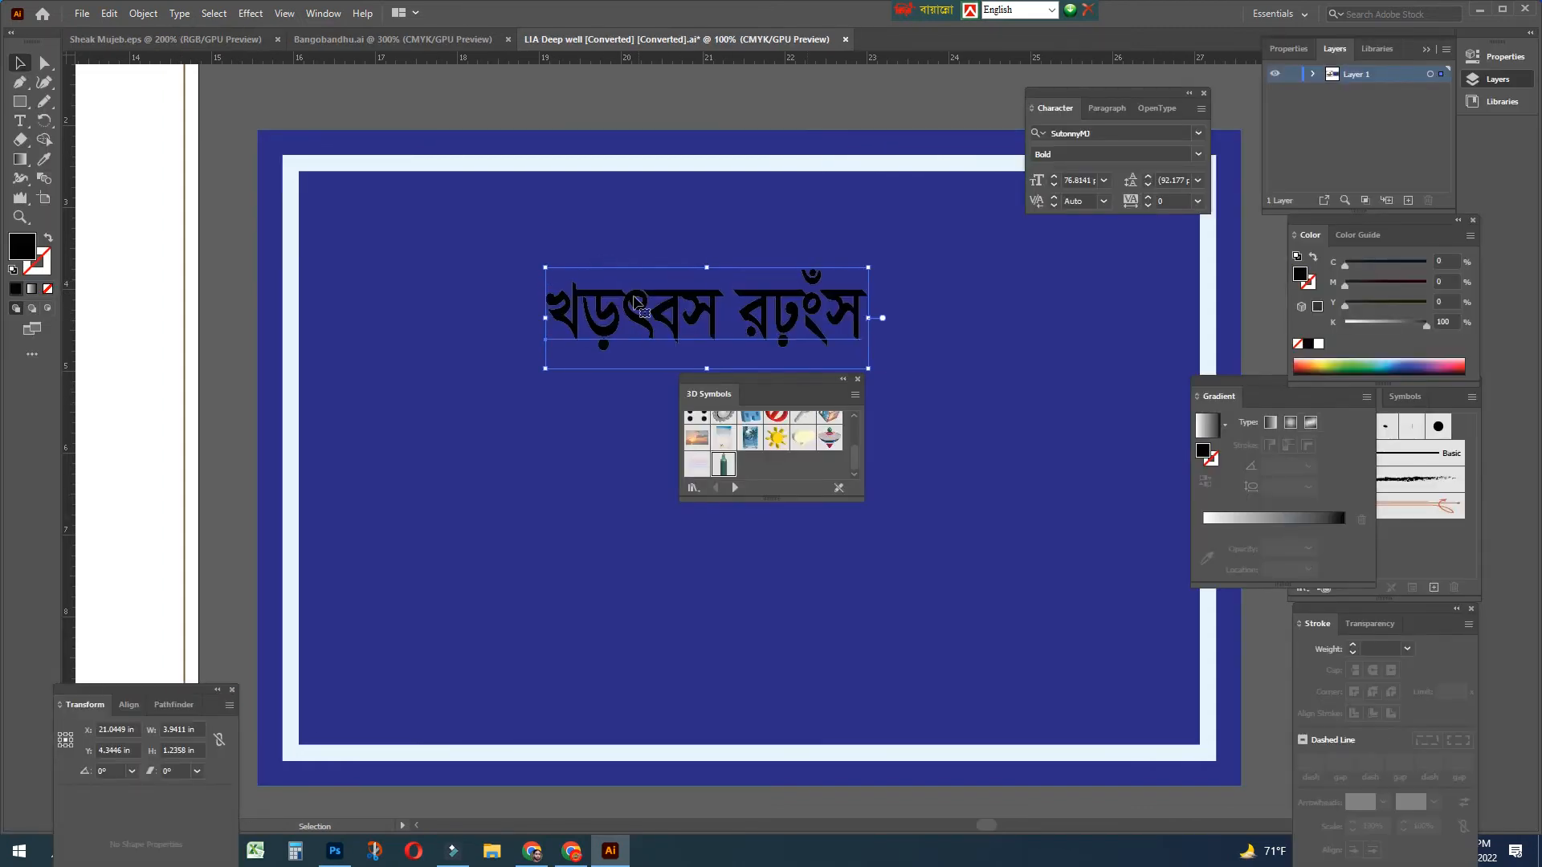
click(1357, 321)
drag(1327, 329, 1327, 327)
Replace the headline's text with 'বনলতা' using Bijoy Classic Bangla input
key(t)
click(754, 315)
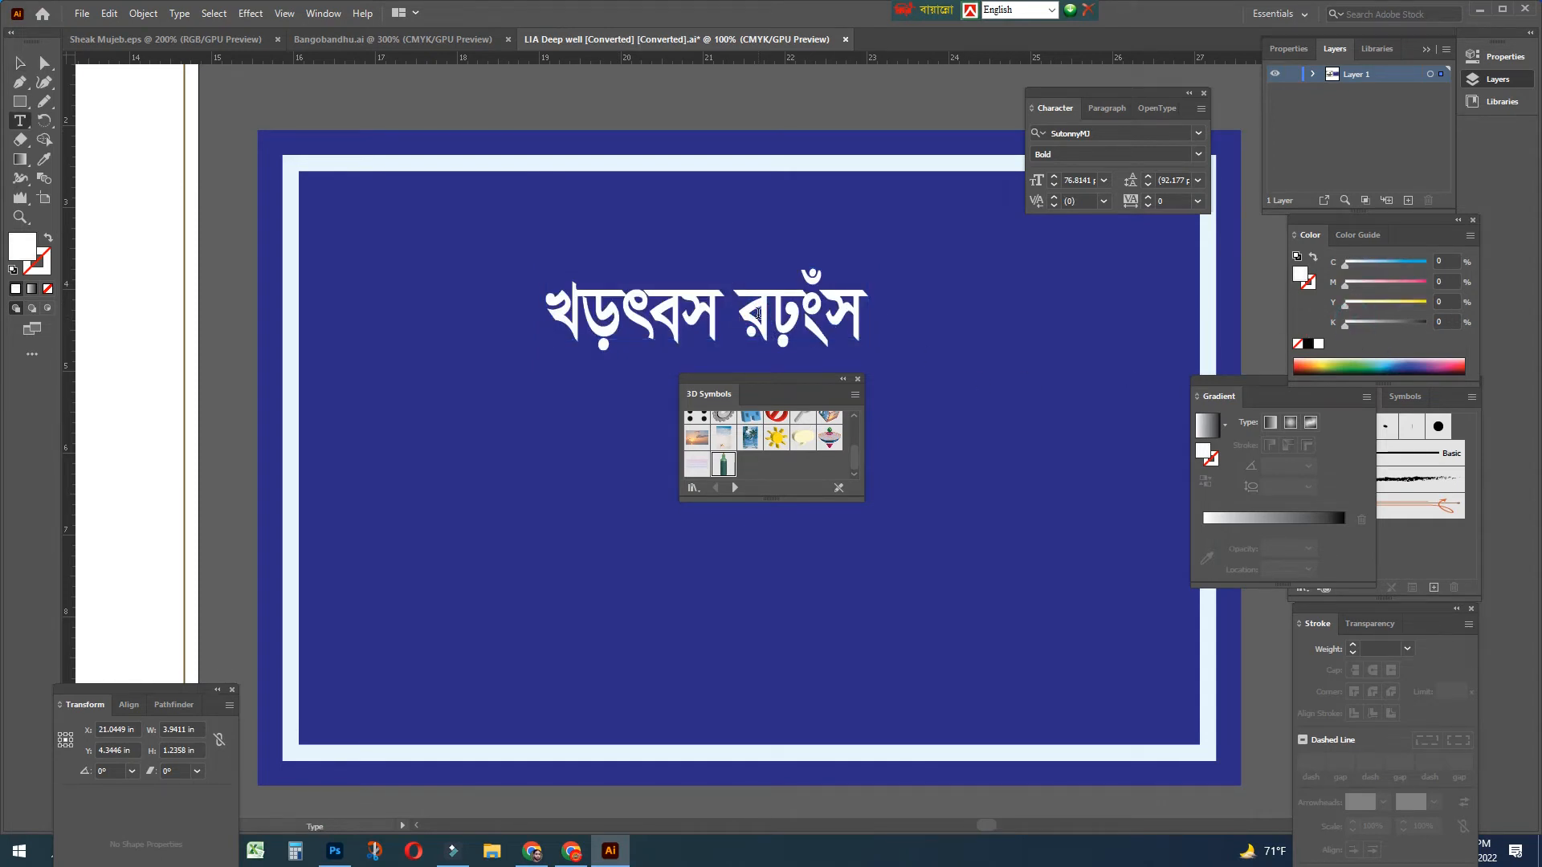
key(Escape)
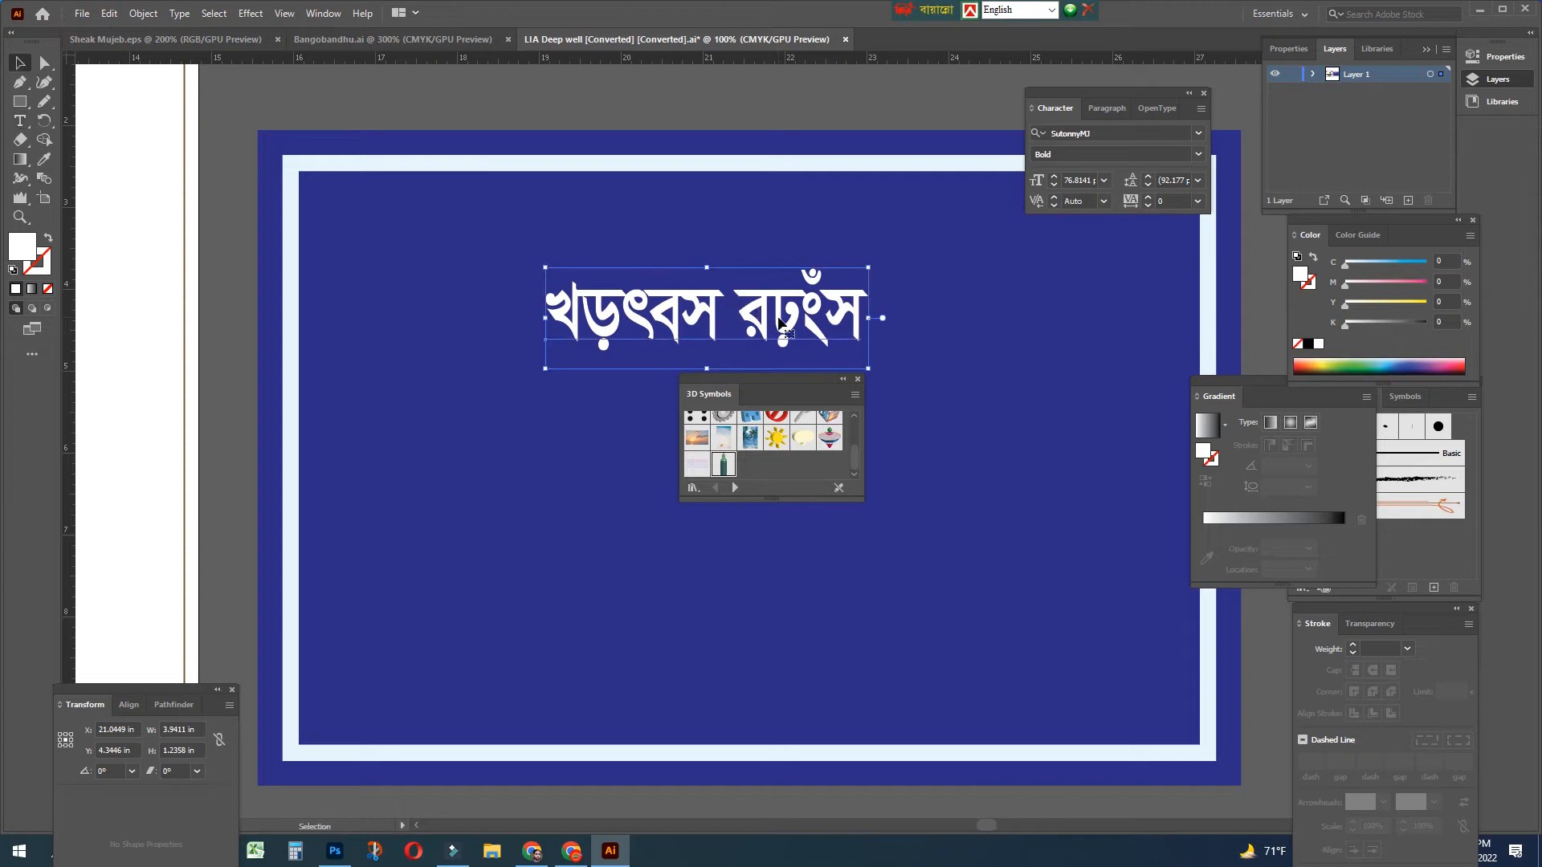
key(Tab)
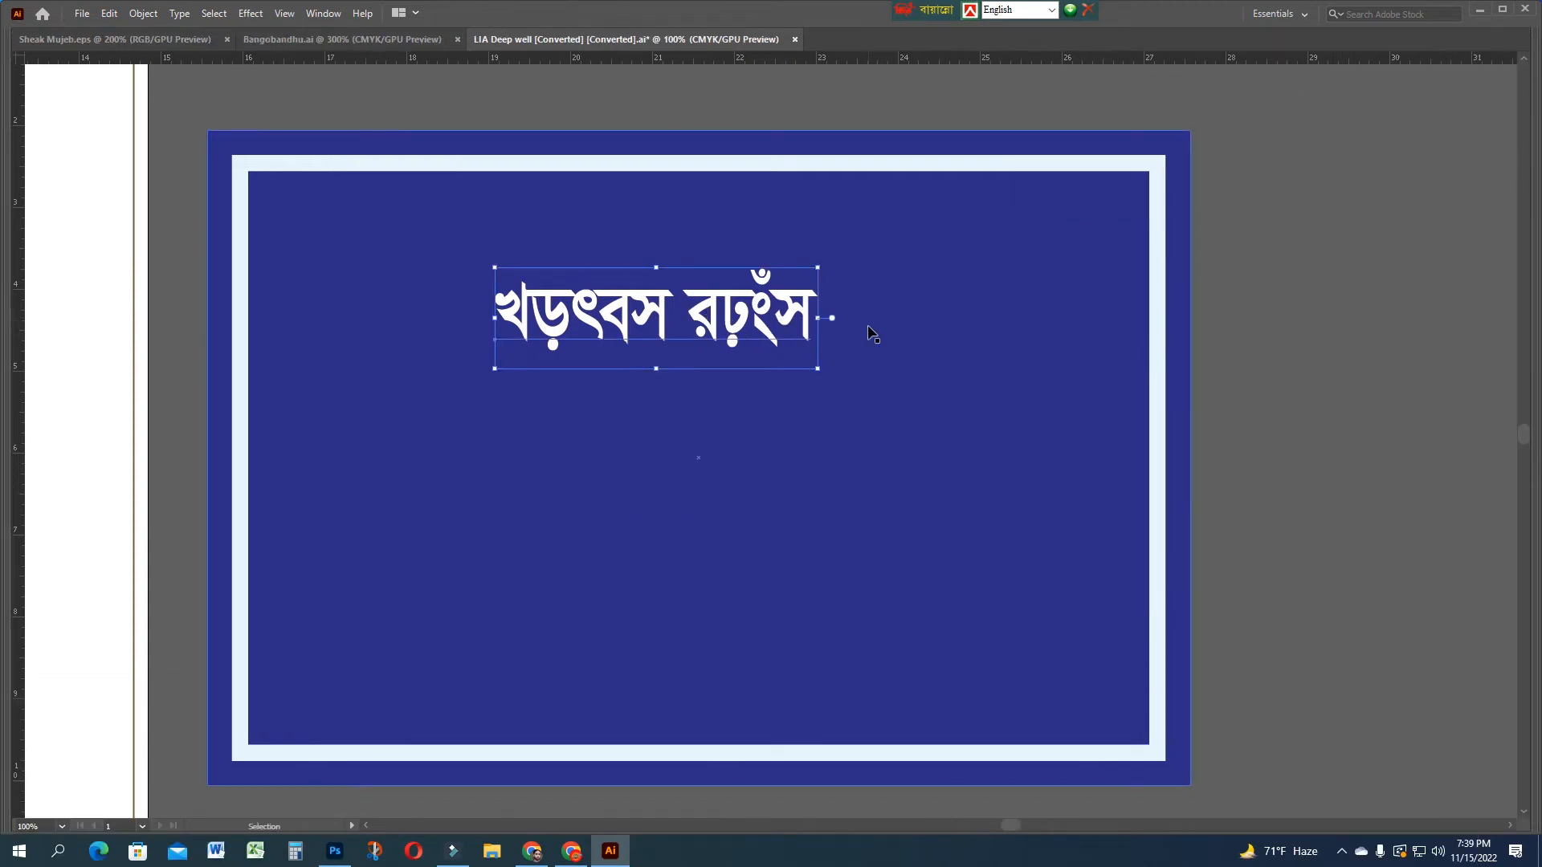
key(ctrl+equal)
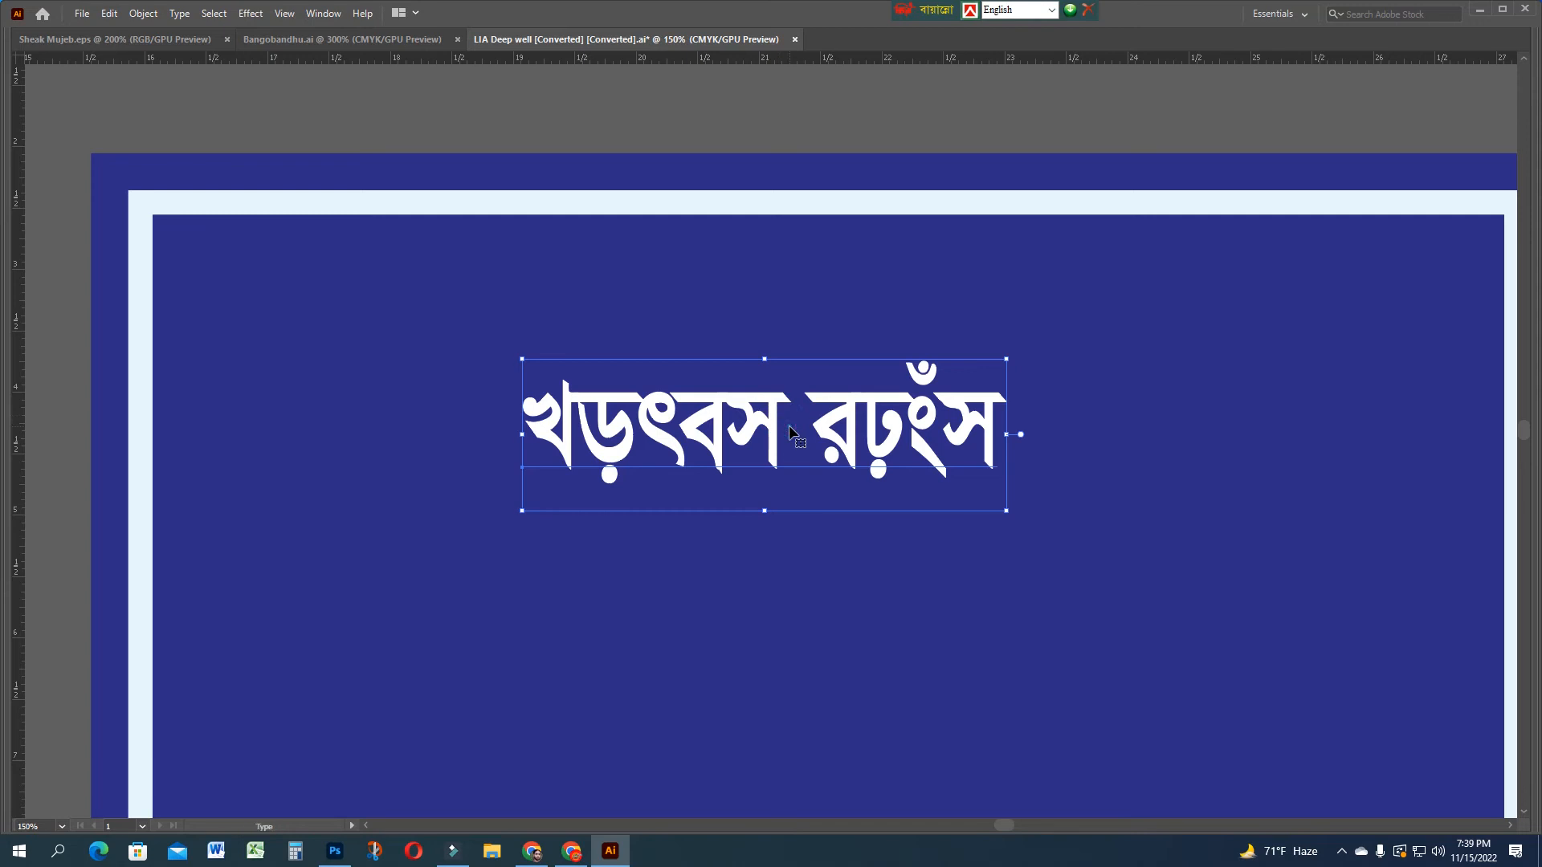
triple_click(789, 432)
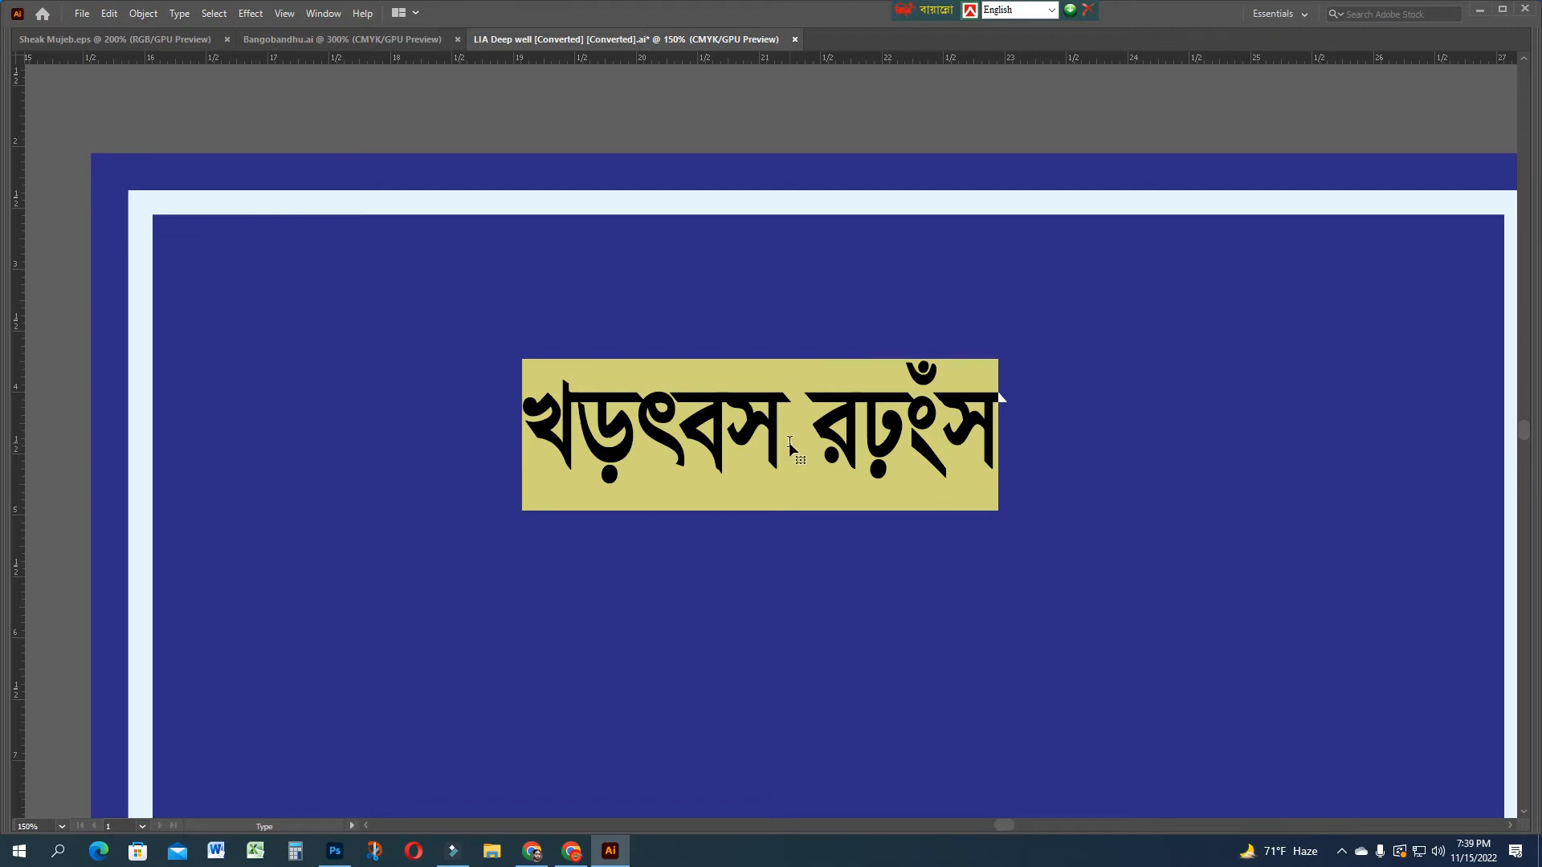
key(ctrl+alt+b)
key(t)
text(বেন)
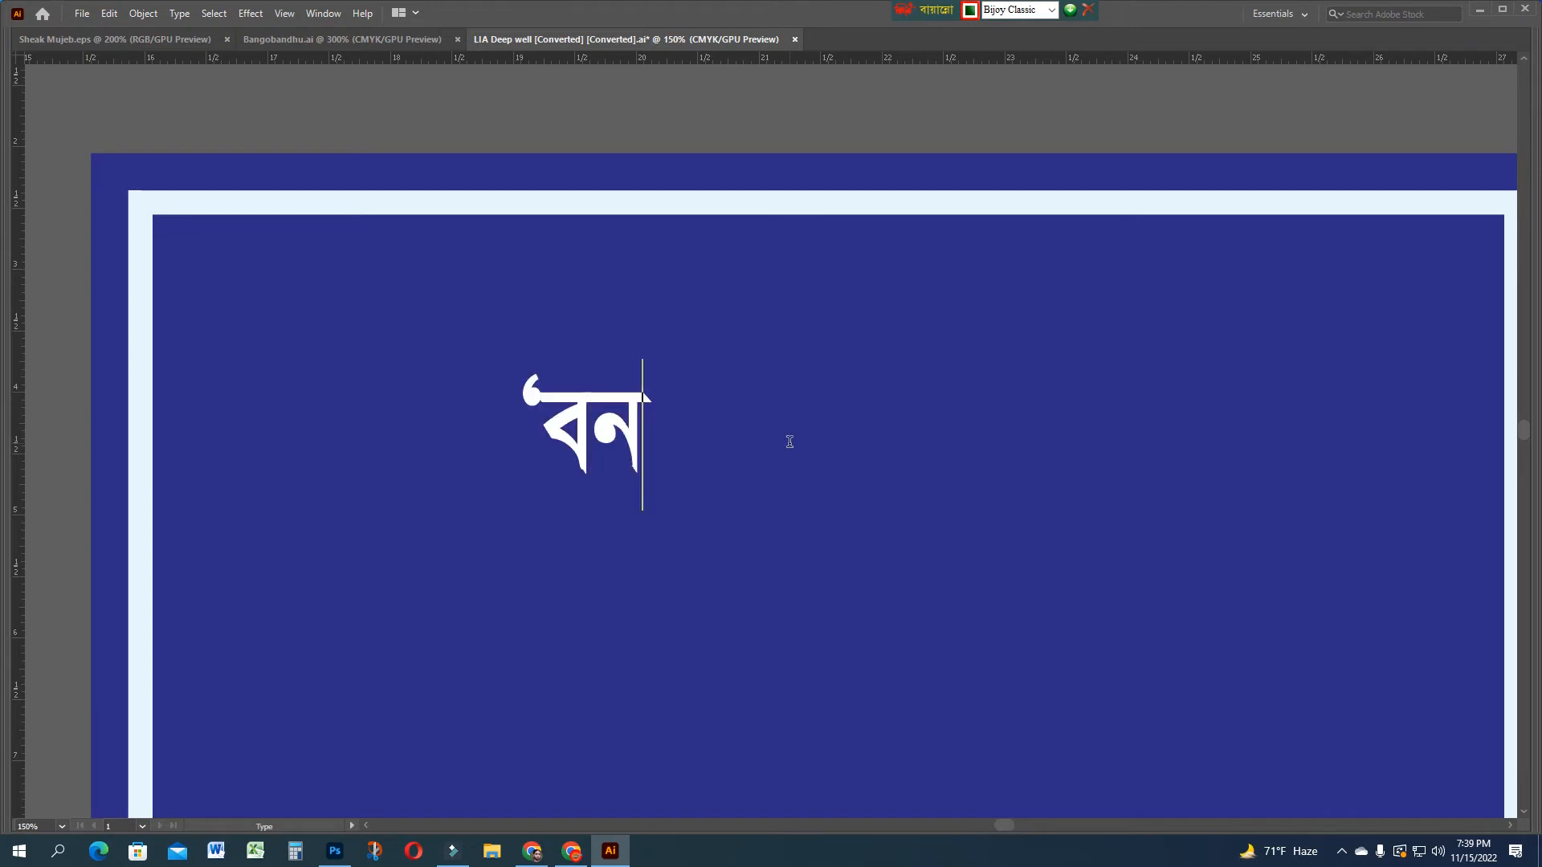
text(লতা)
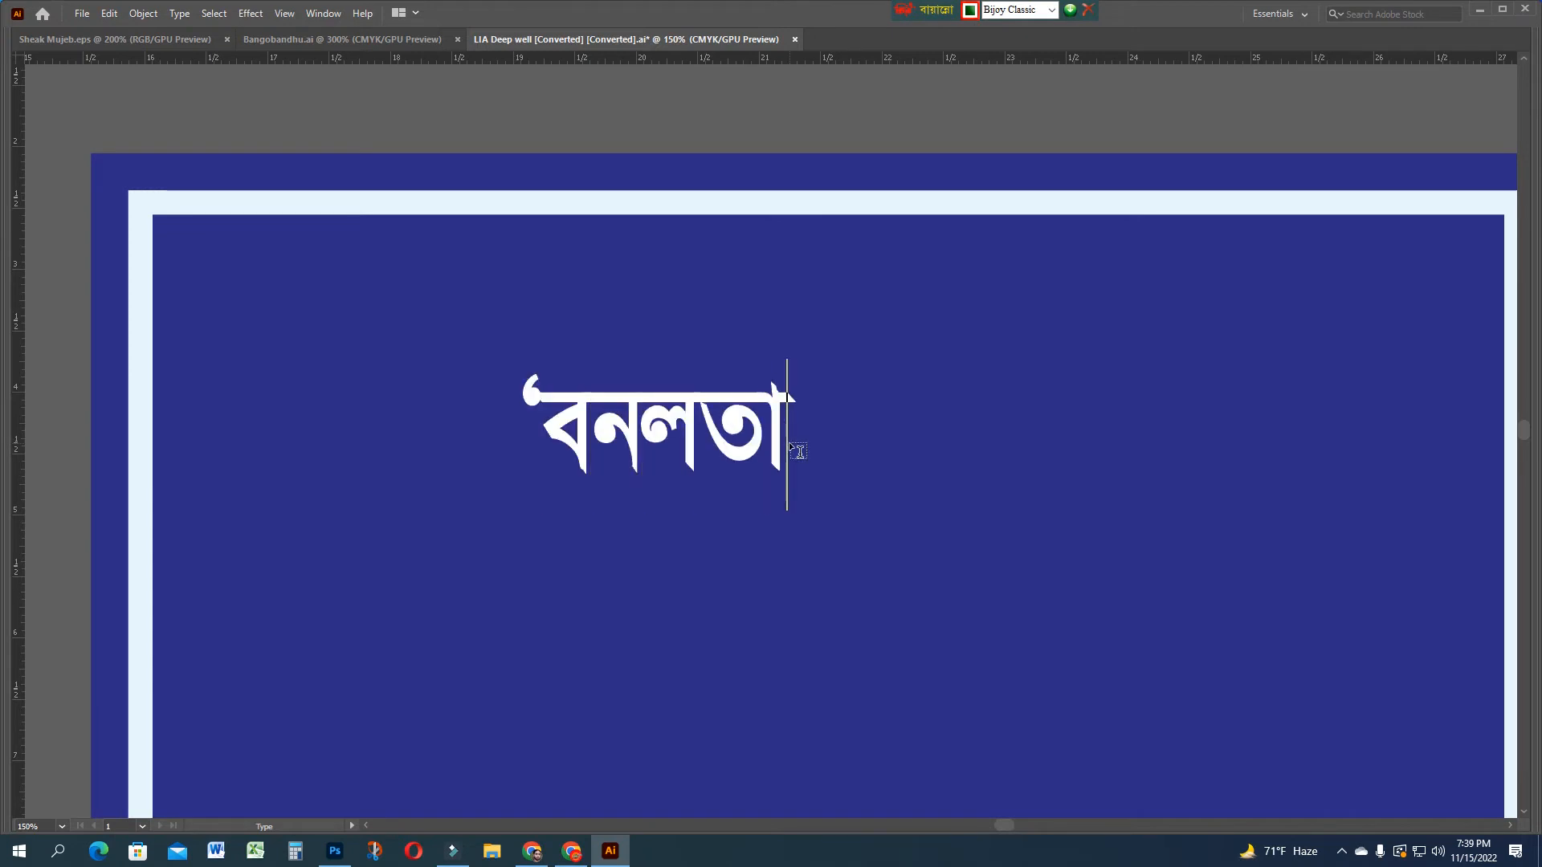
text(’)
key(Escape)
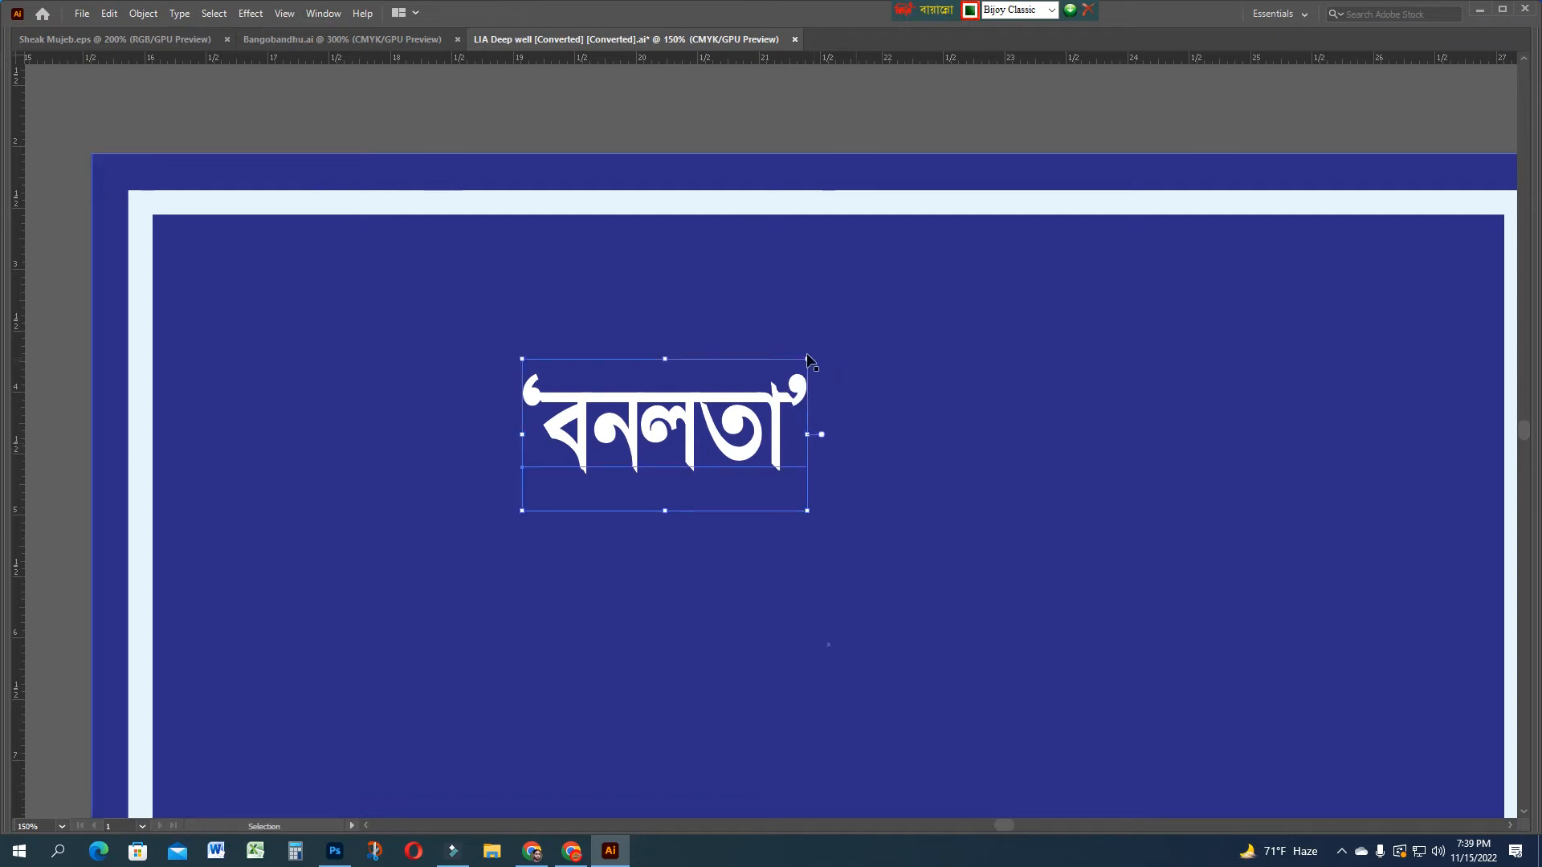
drag(808, 359, 1094, 290)
drag(898, 419, 868, 582)
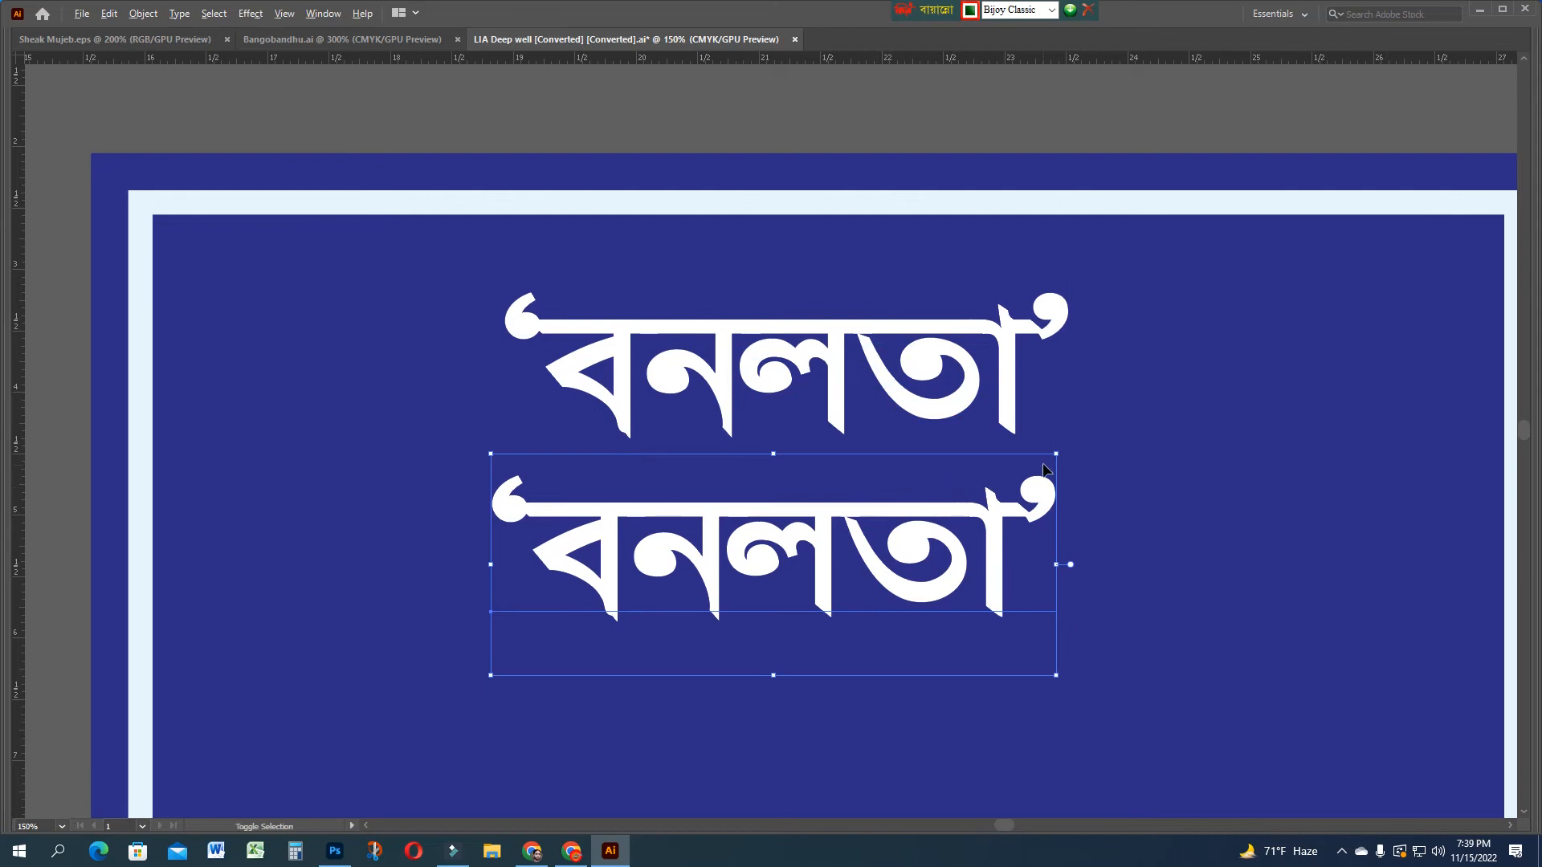
drag(1059, 457, 846, 539)
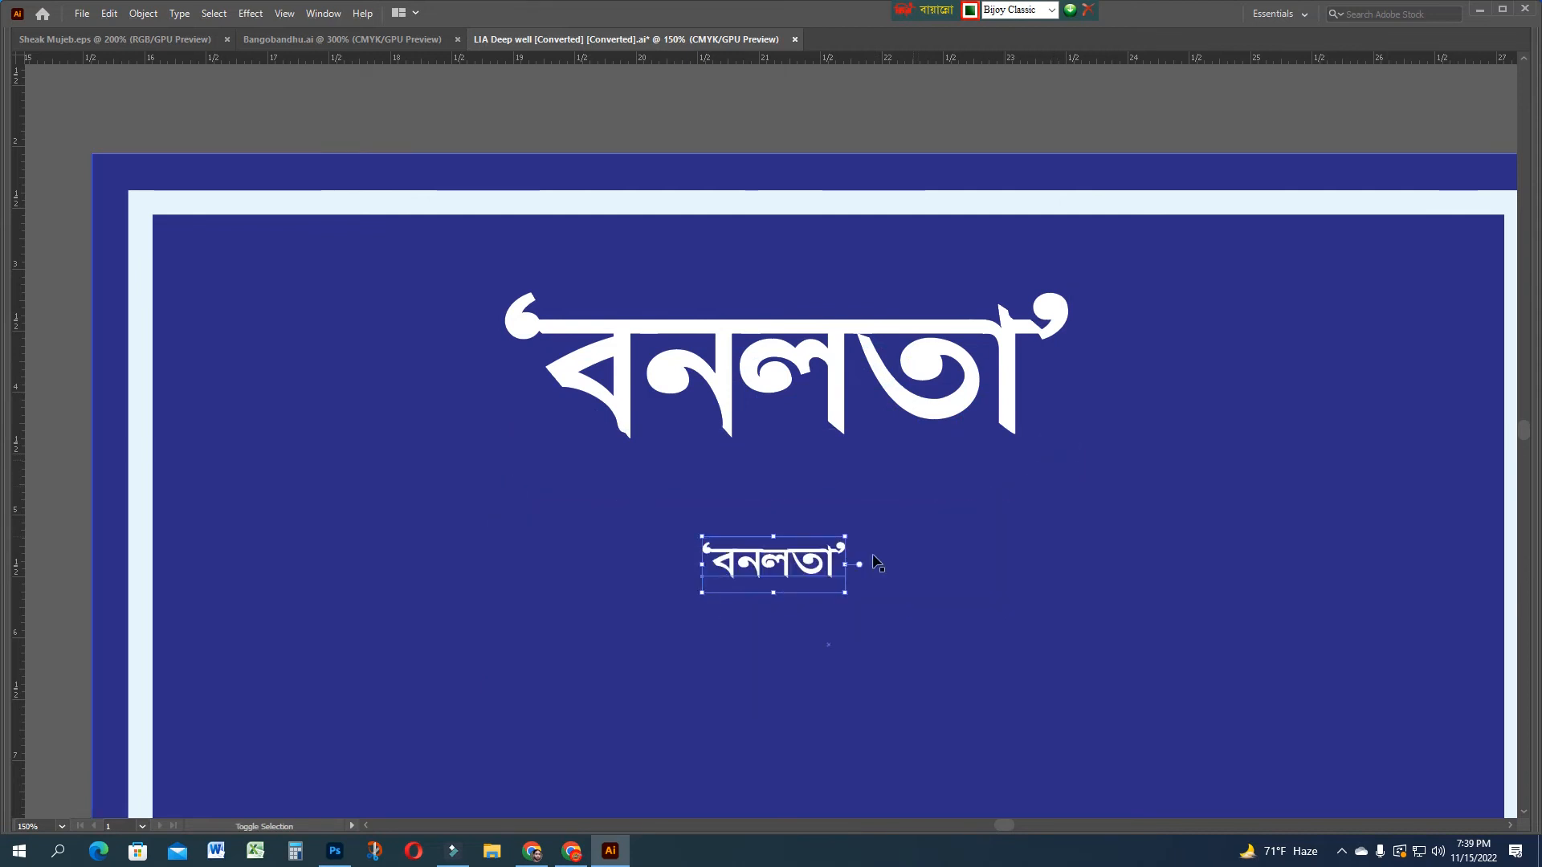
triple_click(783, 564)
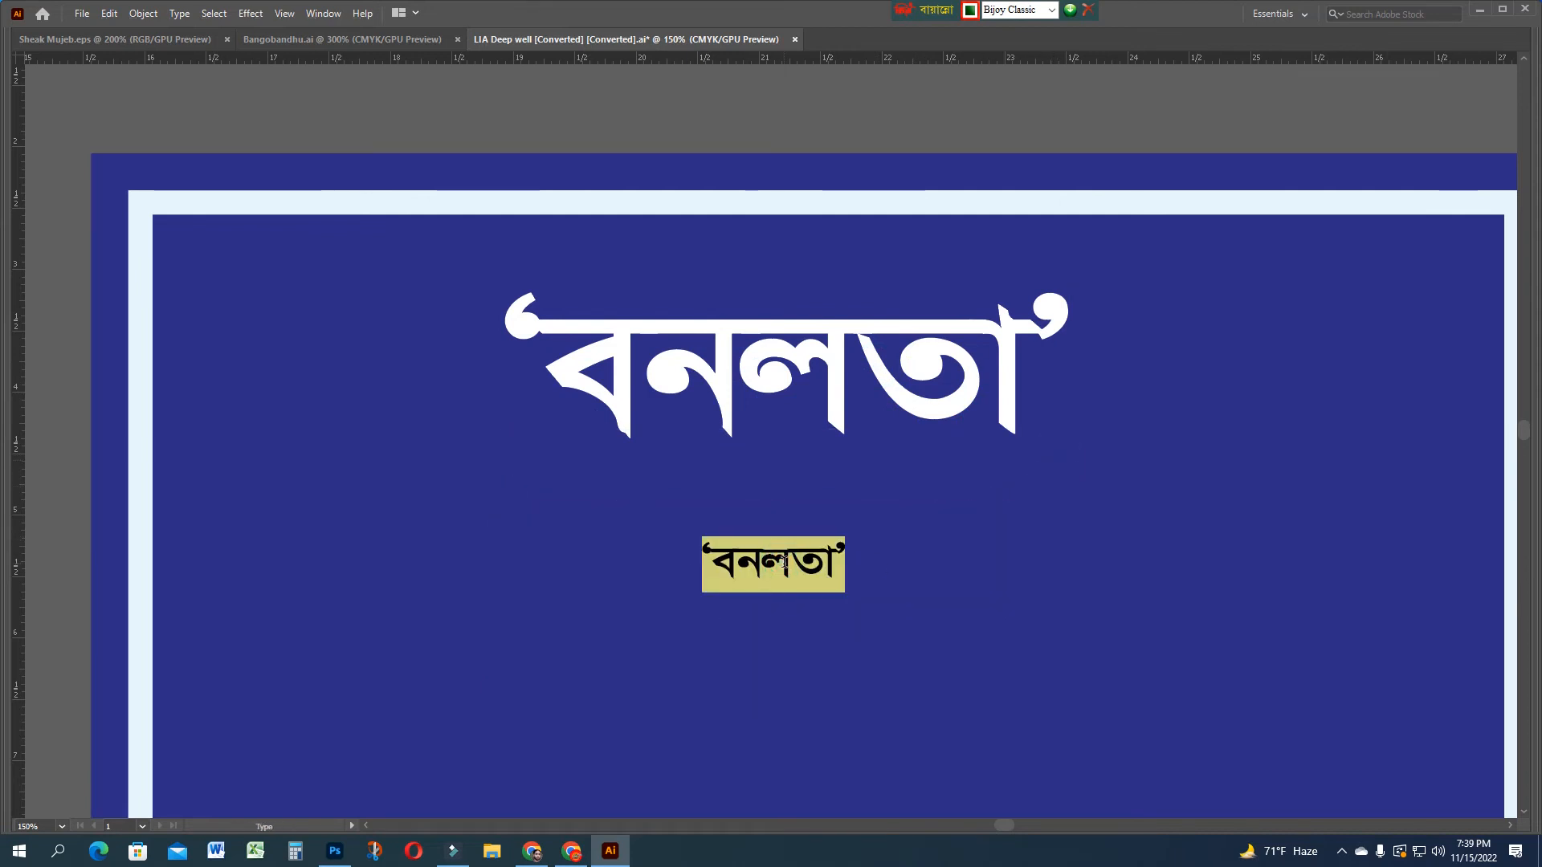
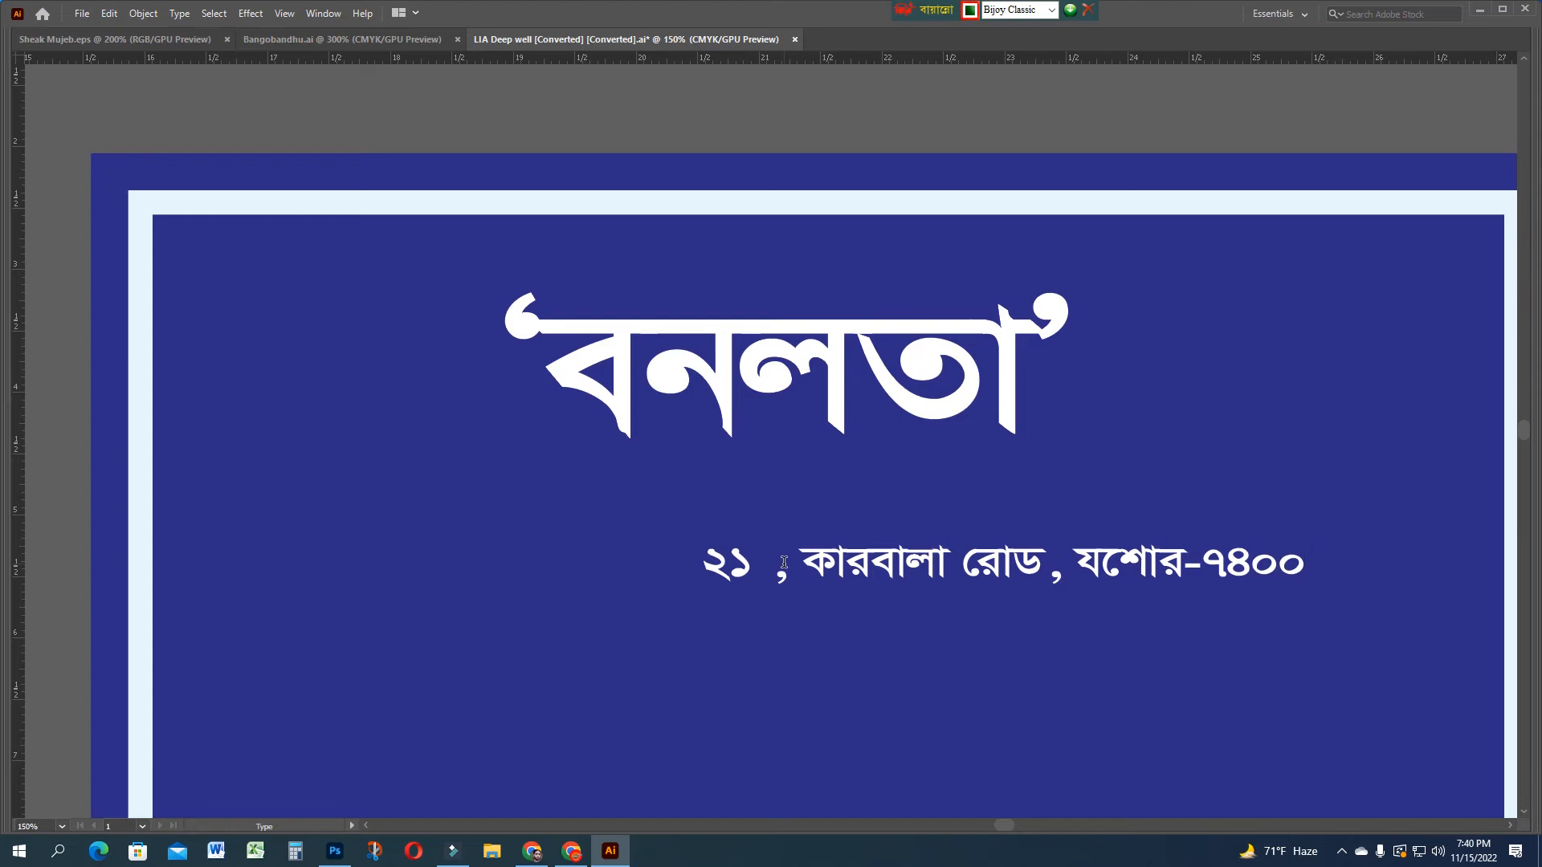
Delete the stray space after '২১' and enlarge the address line across the sign's lower part
click(777, 572)
key(BackSpace)
key(Escape)
key(ctrl+minus)
drag(728, 442, 397, 726)
drag(631, 704, 1076, 568)
Move and enlarge the 'বনলতা' headline to fill the sign, then lower the address line
drag(650, 308, 464, 286)
drag(639, 359, 1062, 632)
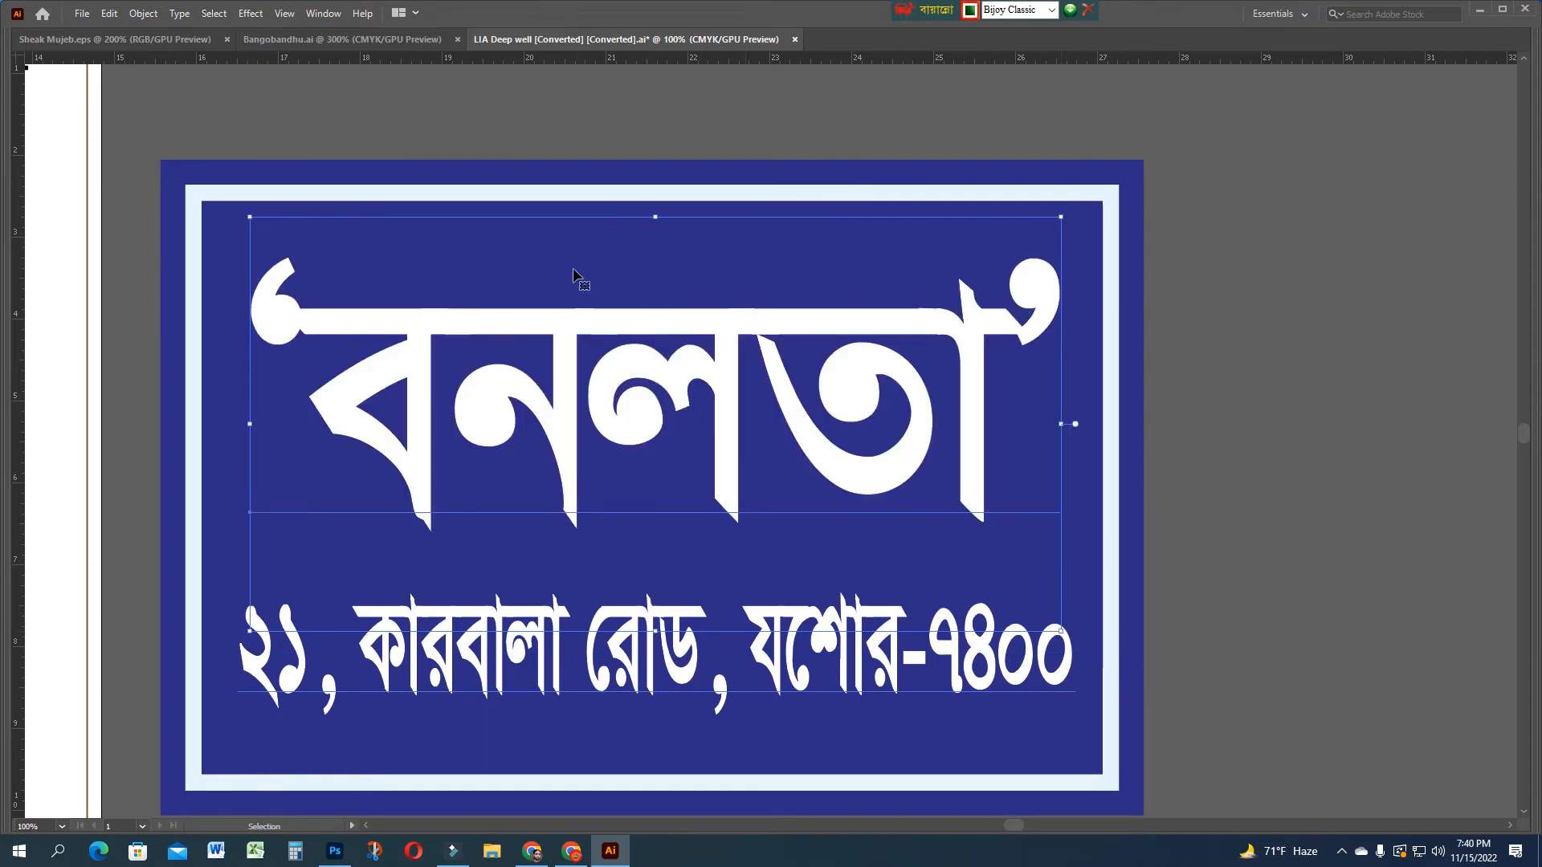
drag(656, 216, 656, 203)
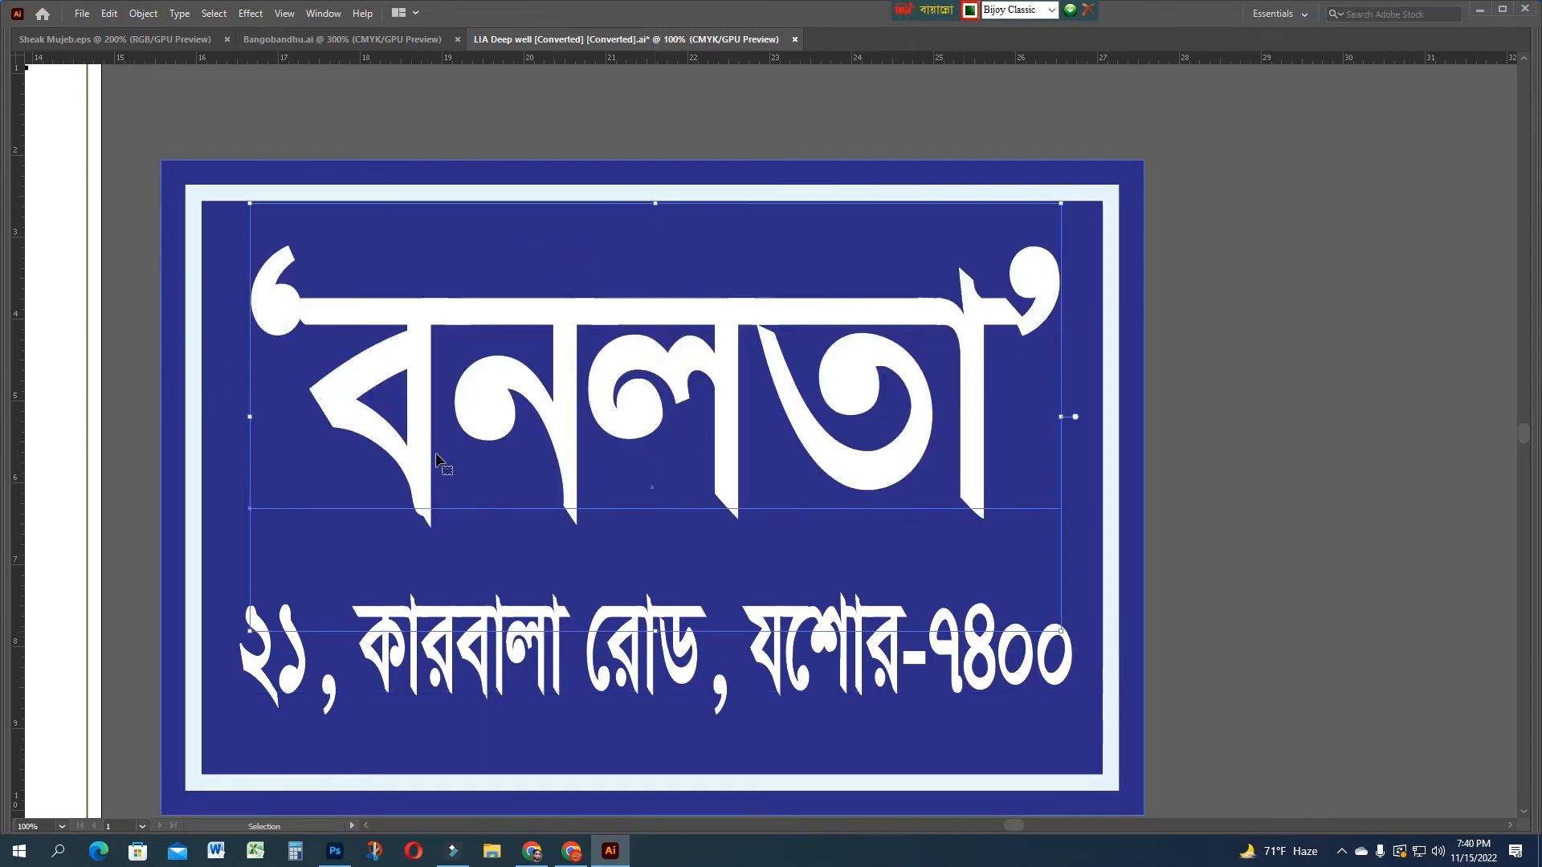
drag(251, 632, 231, 640)
drag(876, 675, 912, 703)
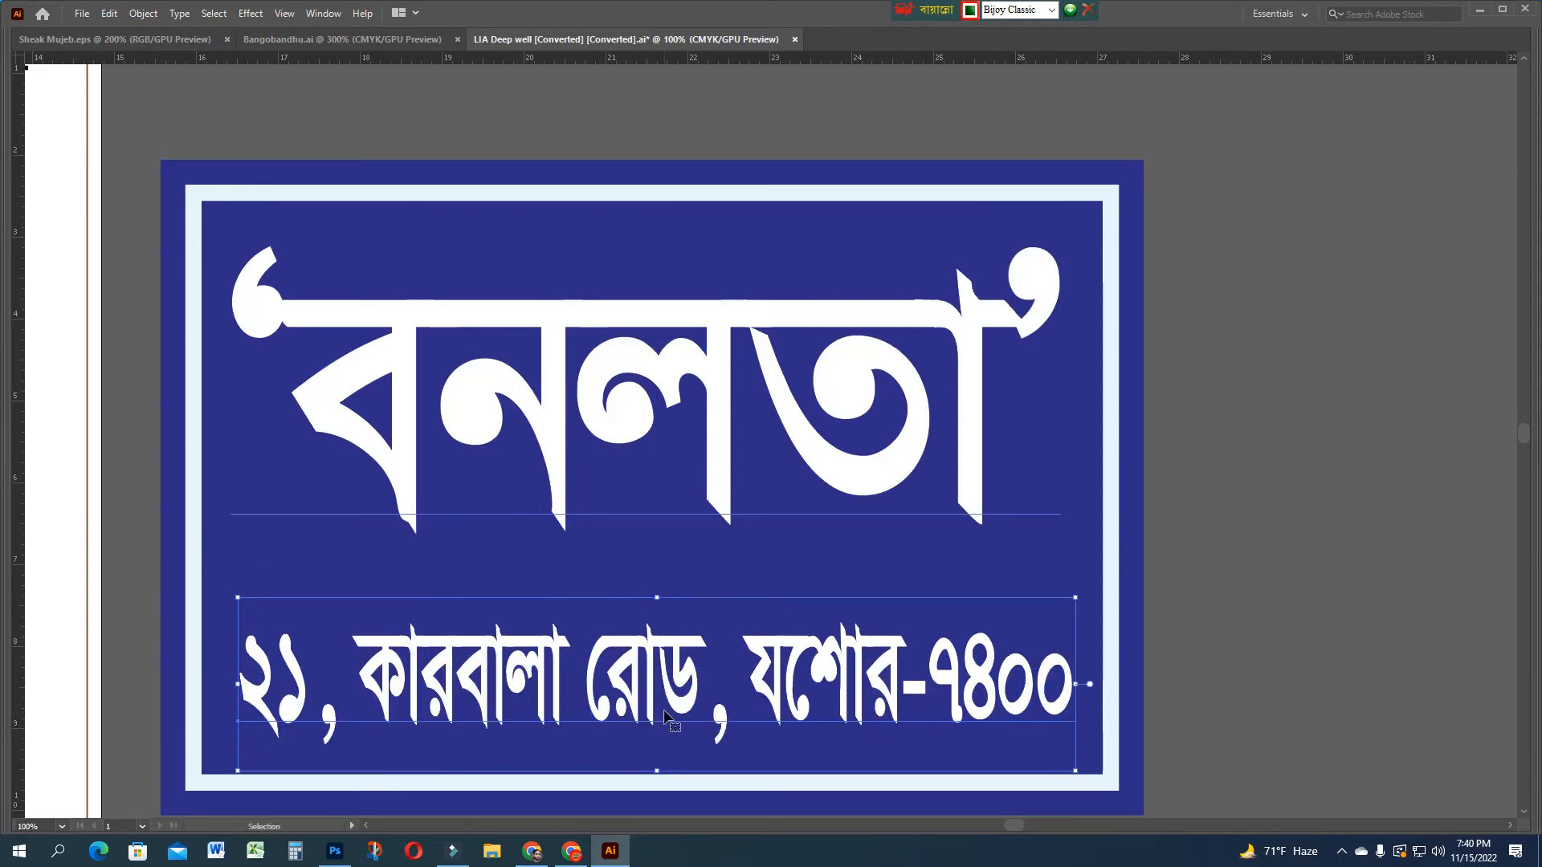
key(Tab)
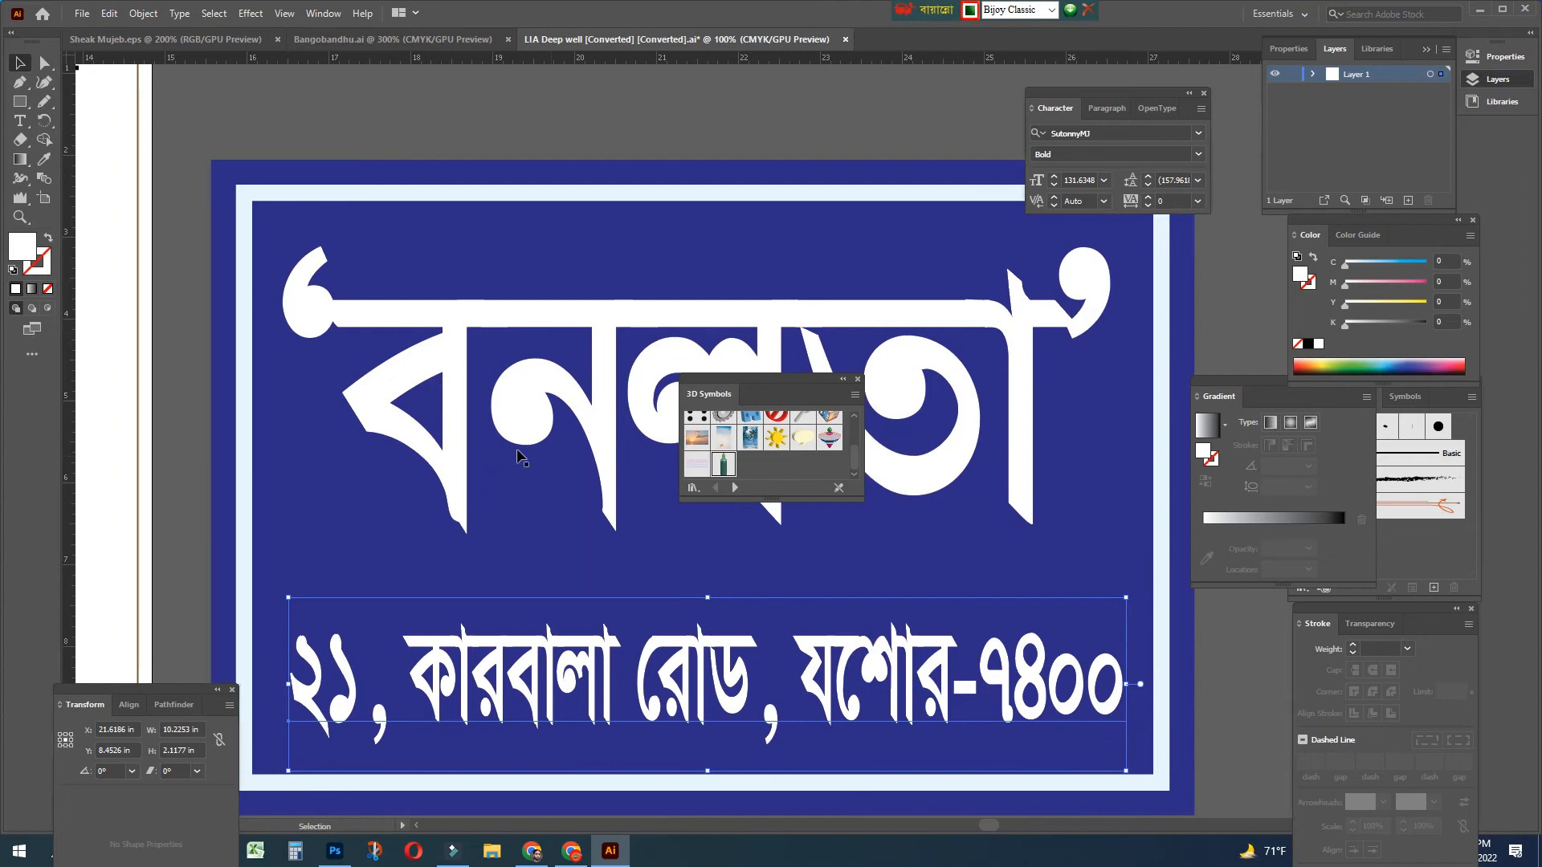
key(t)
key(ctrl+alt+b)
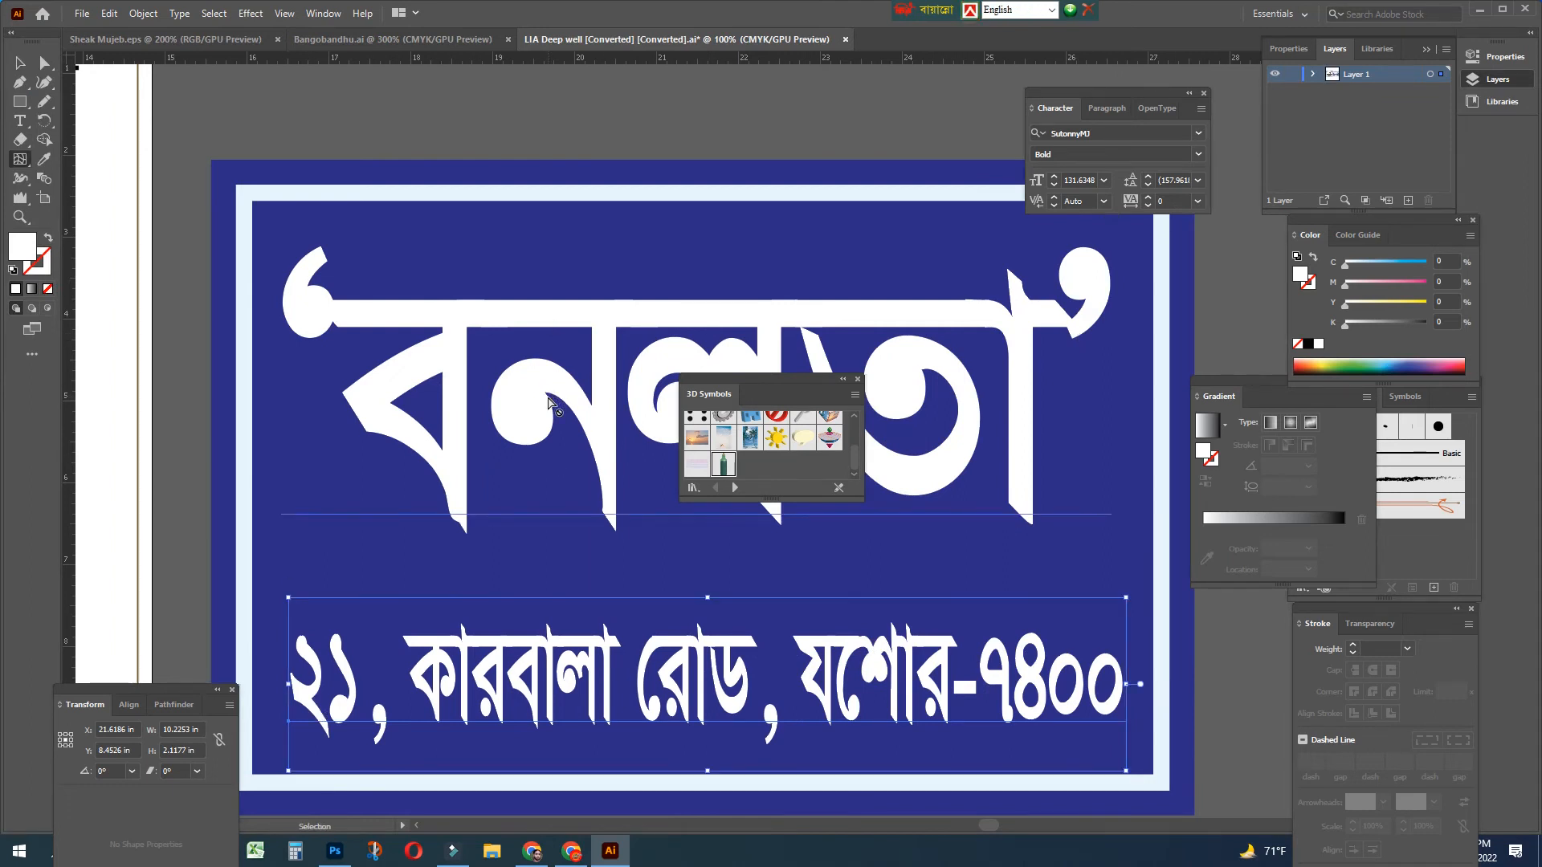
key(t)
click(507, 389)
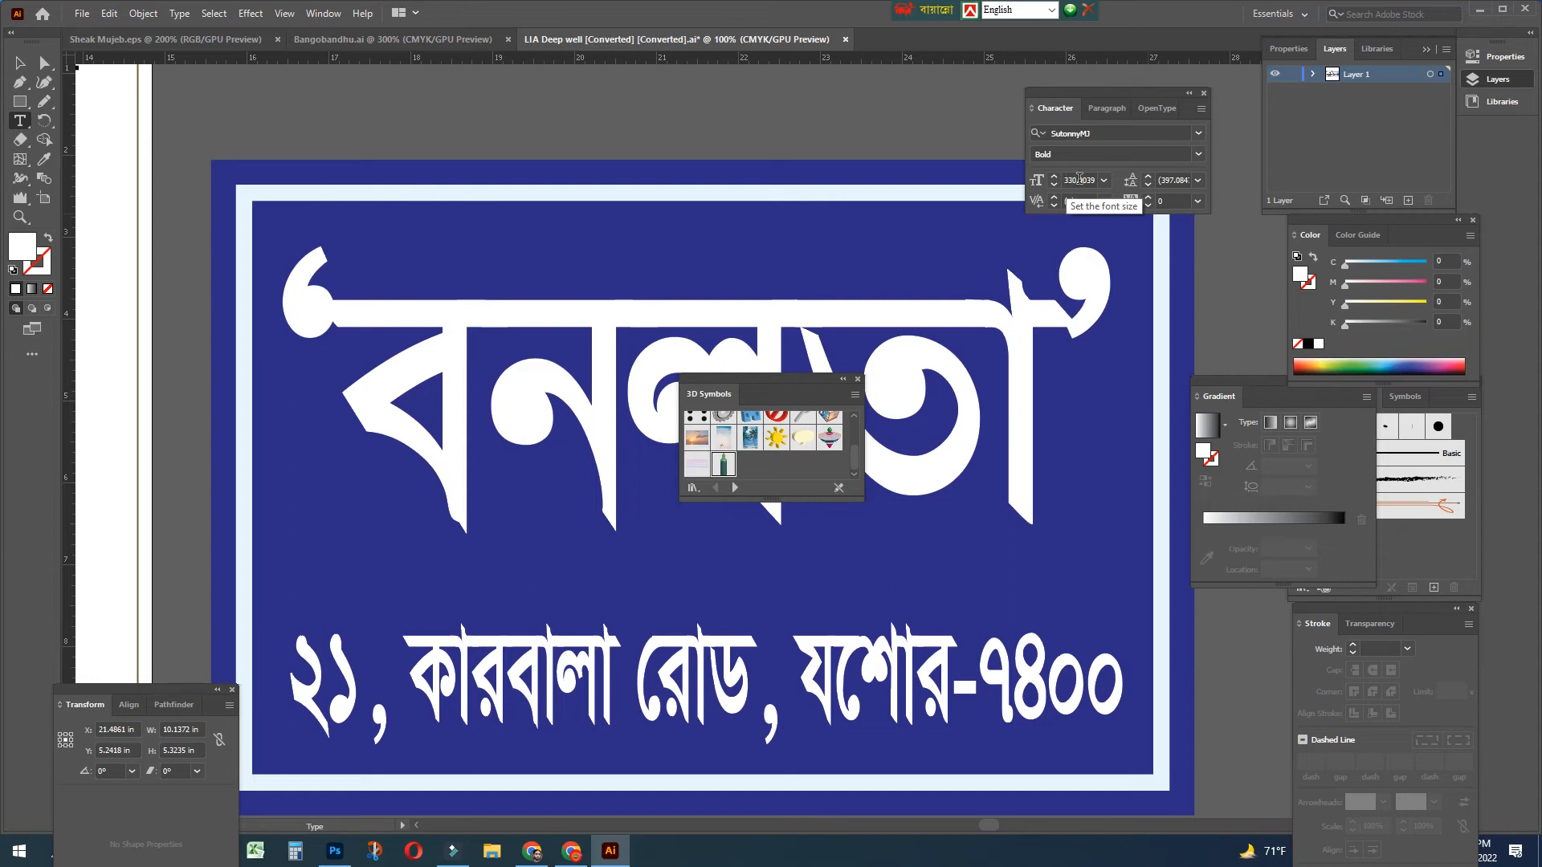
click(1080, 178)
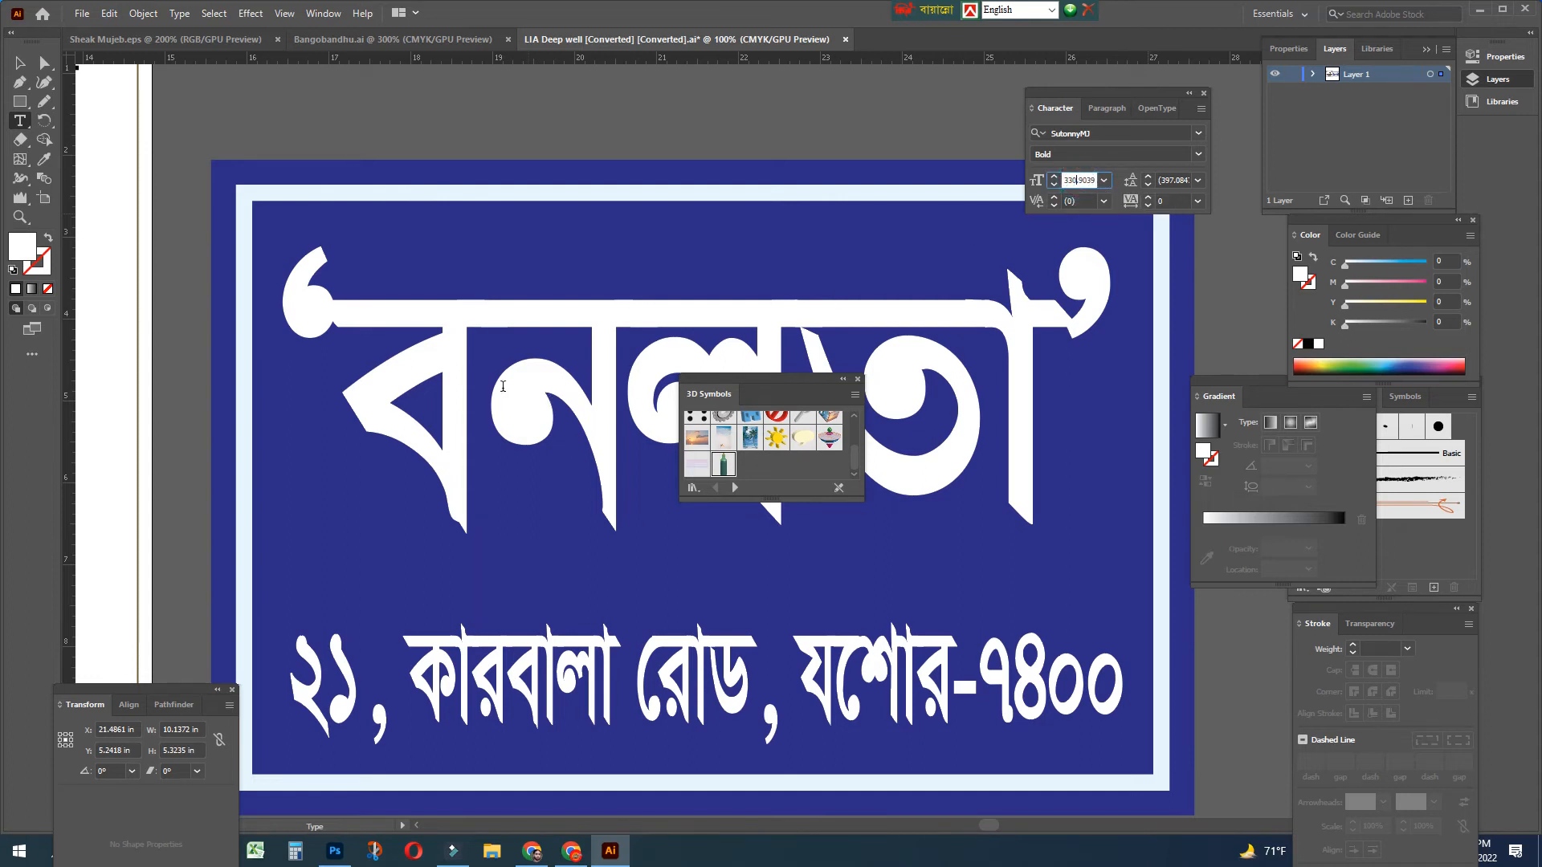
drag(598, 674, 631, 679)
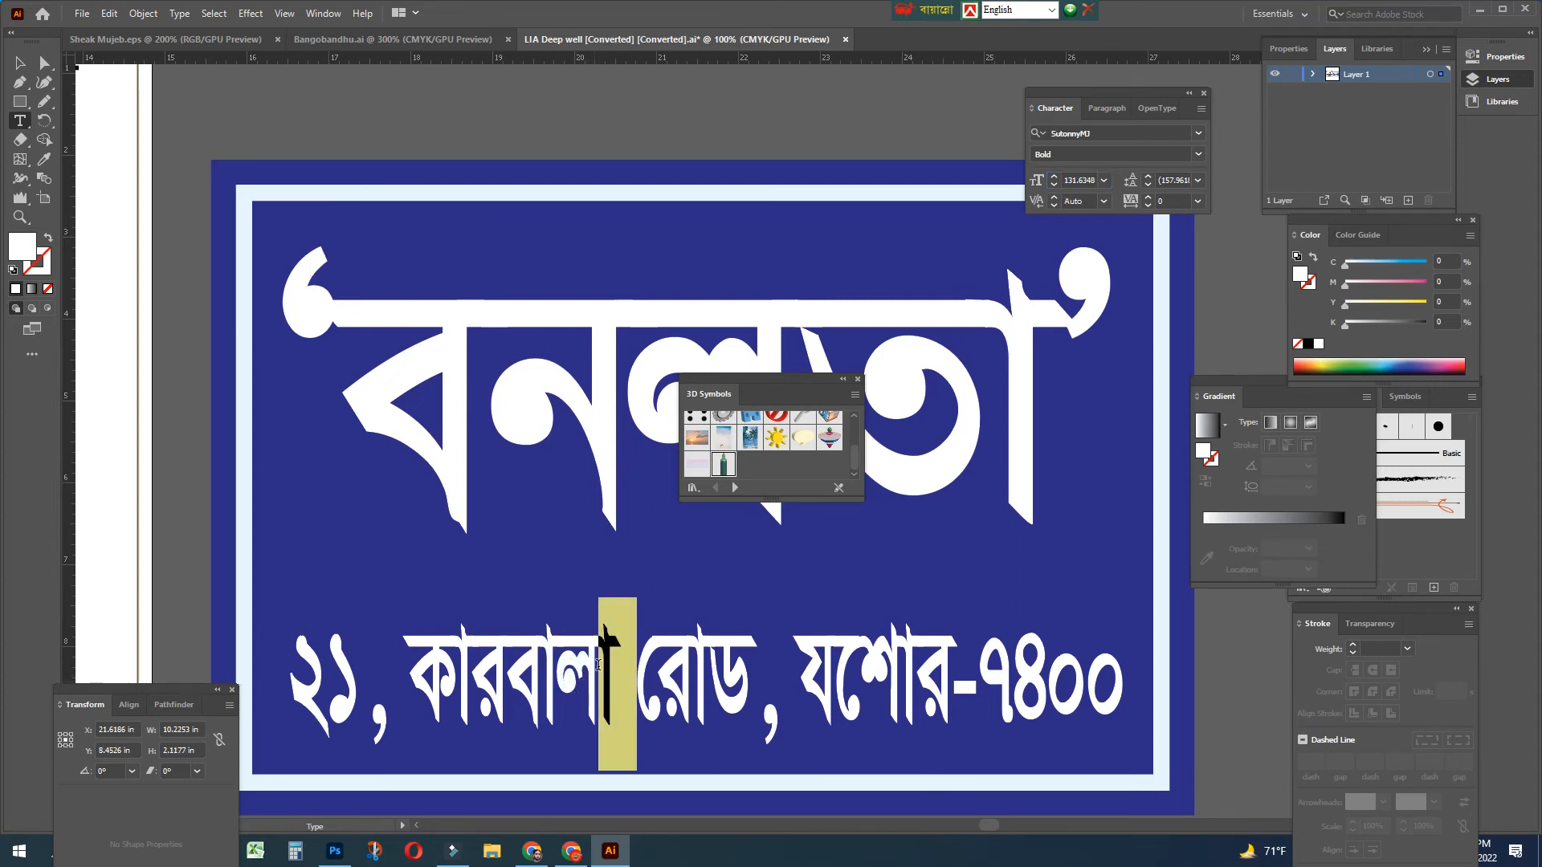
key(Escape)
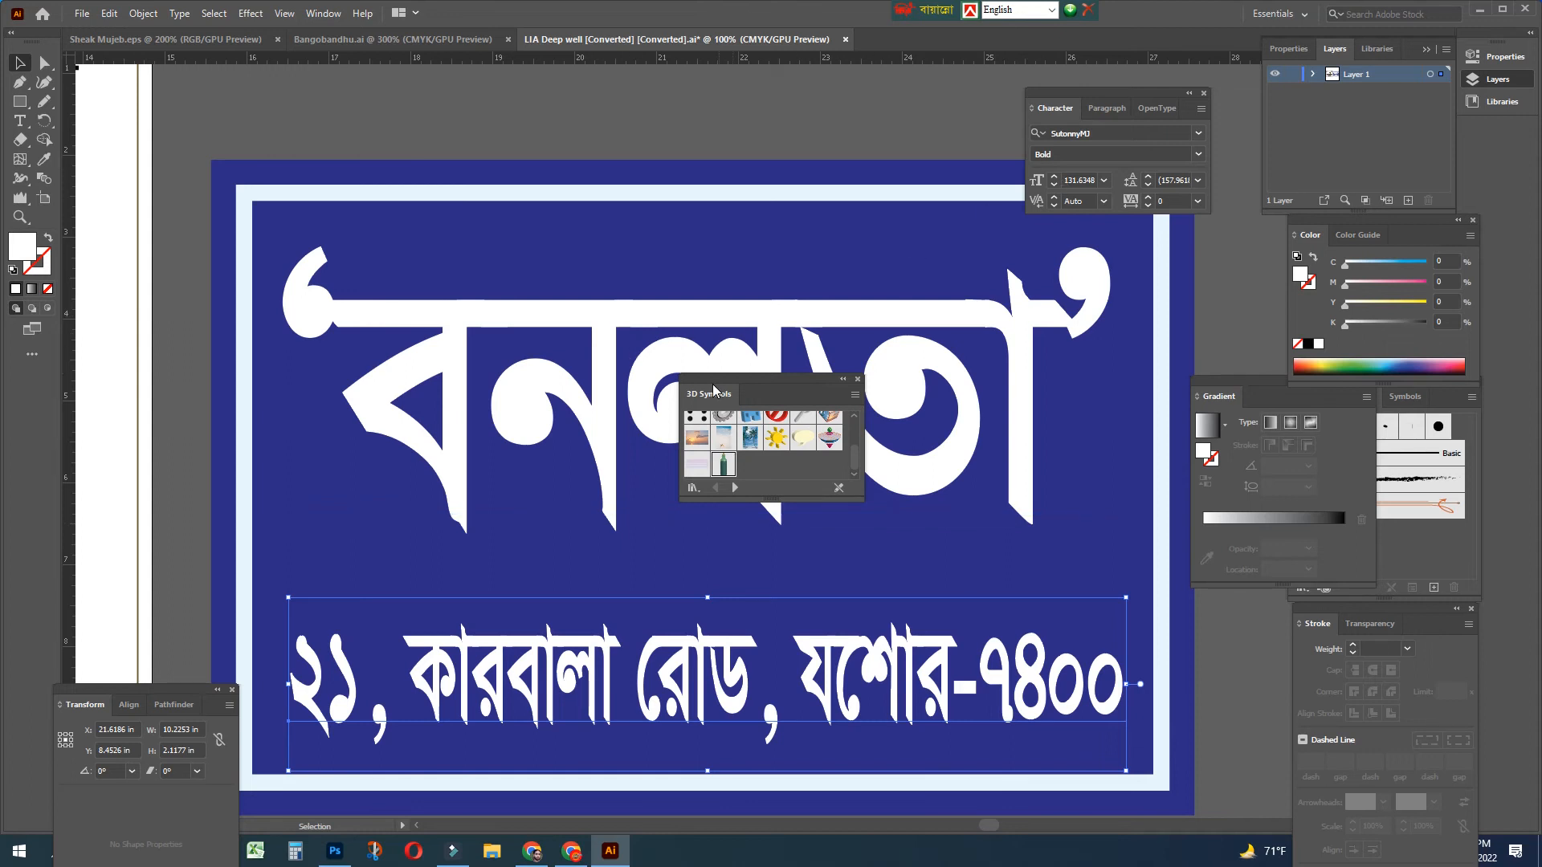
key(Tab)
key(a)
key(ctrl+minus)
Stretch the 'বনলতা' headline slightly wider and nudge it into place above the address line
drag(893, 255, 891, 395)
key(ctrl+plus)
key(ctrl+plus)
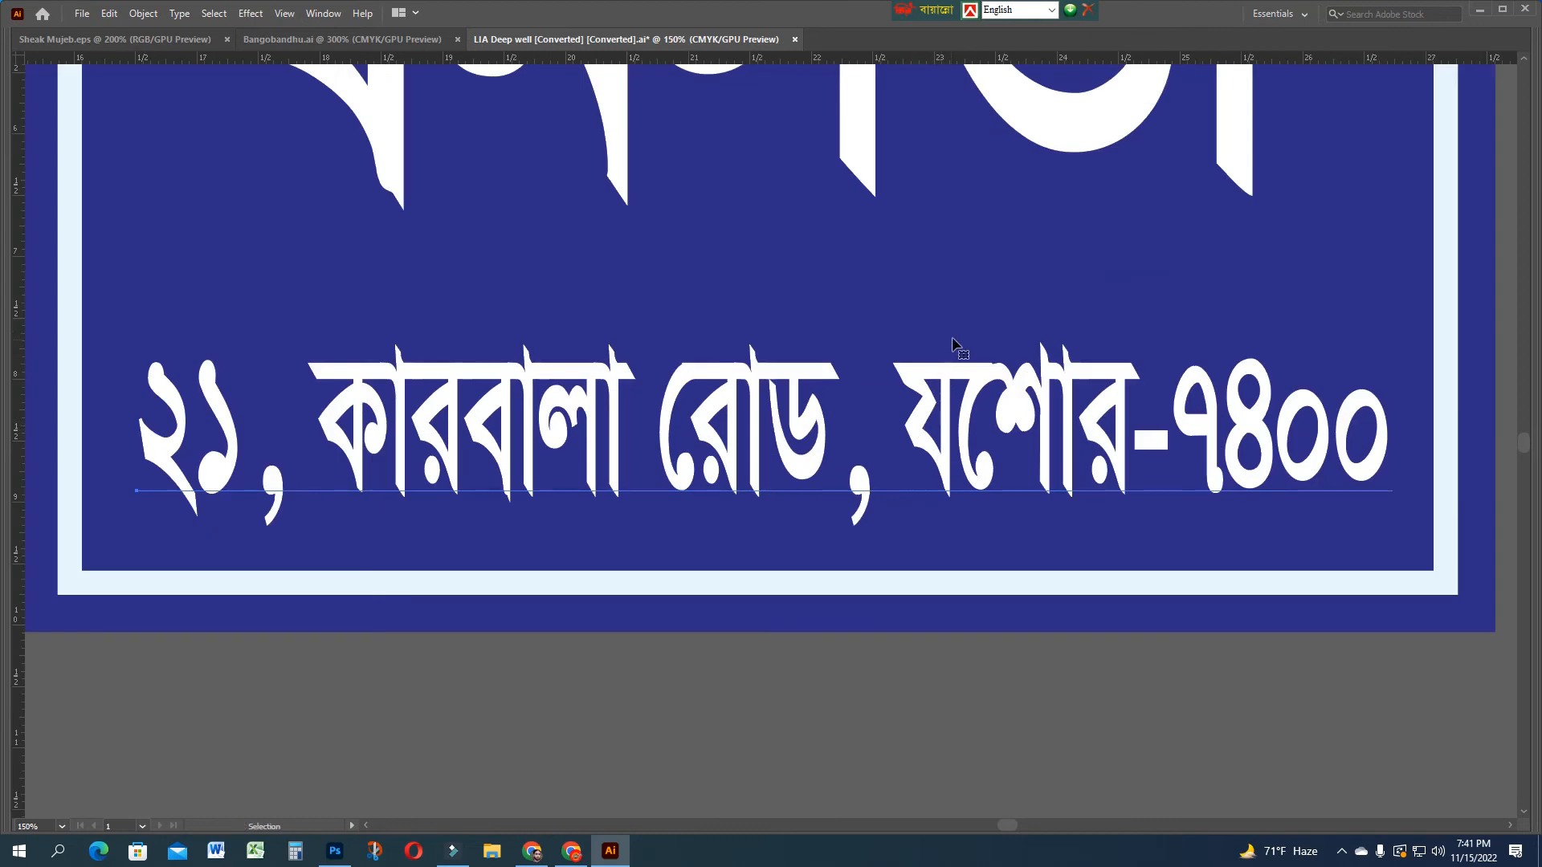
drag(940, 254, 971, 451)
click(983, 398)
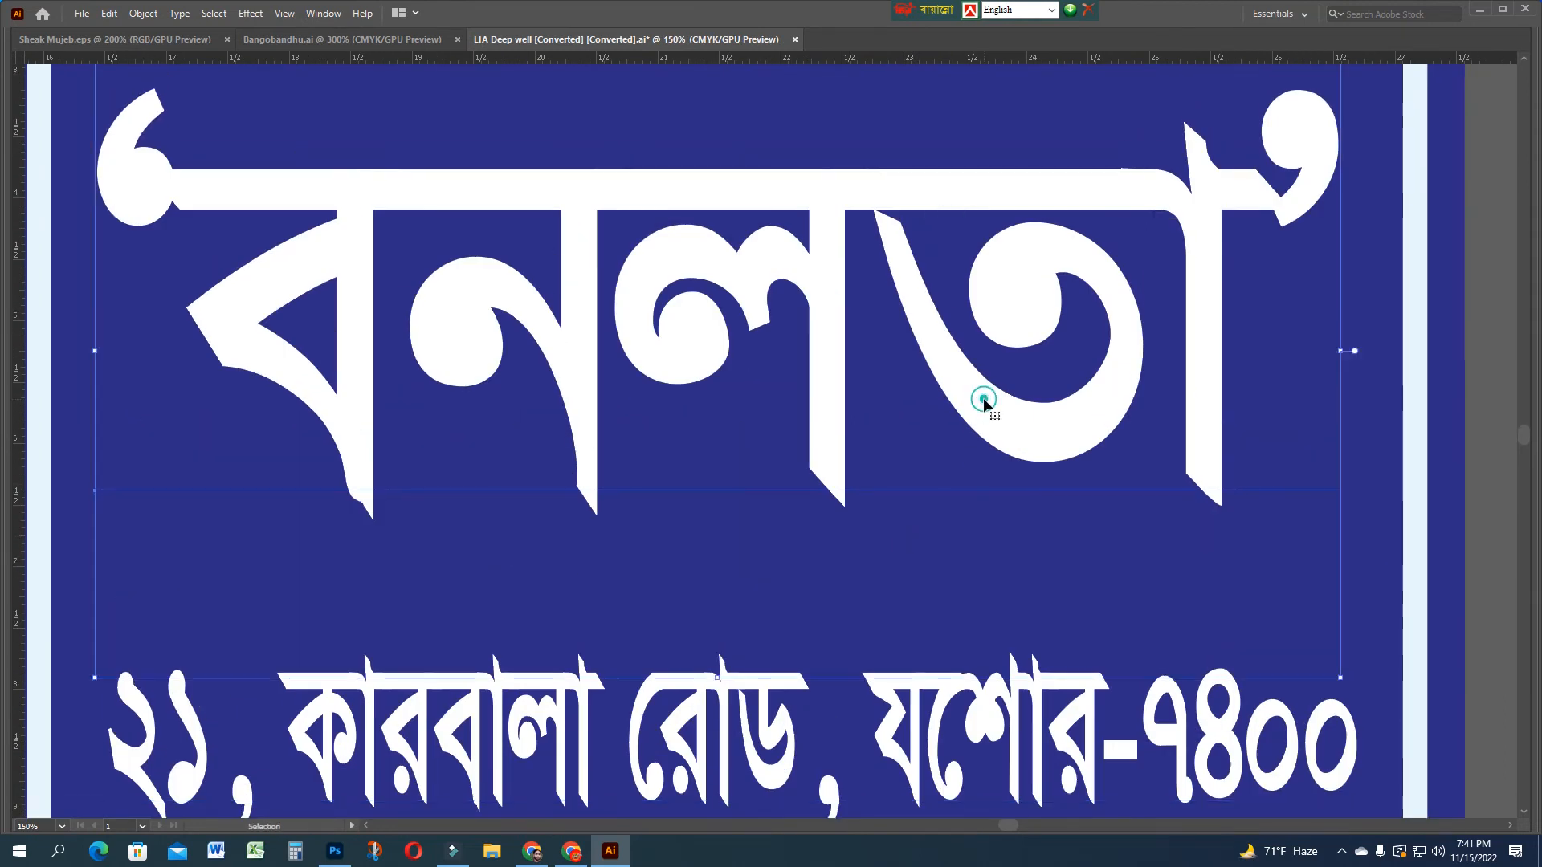
key(ctrl+minus)
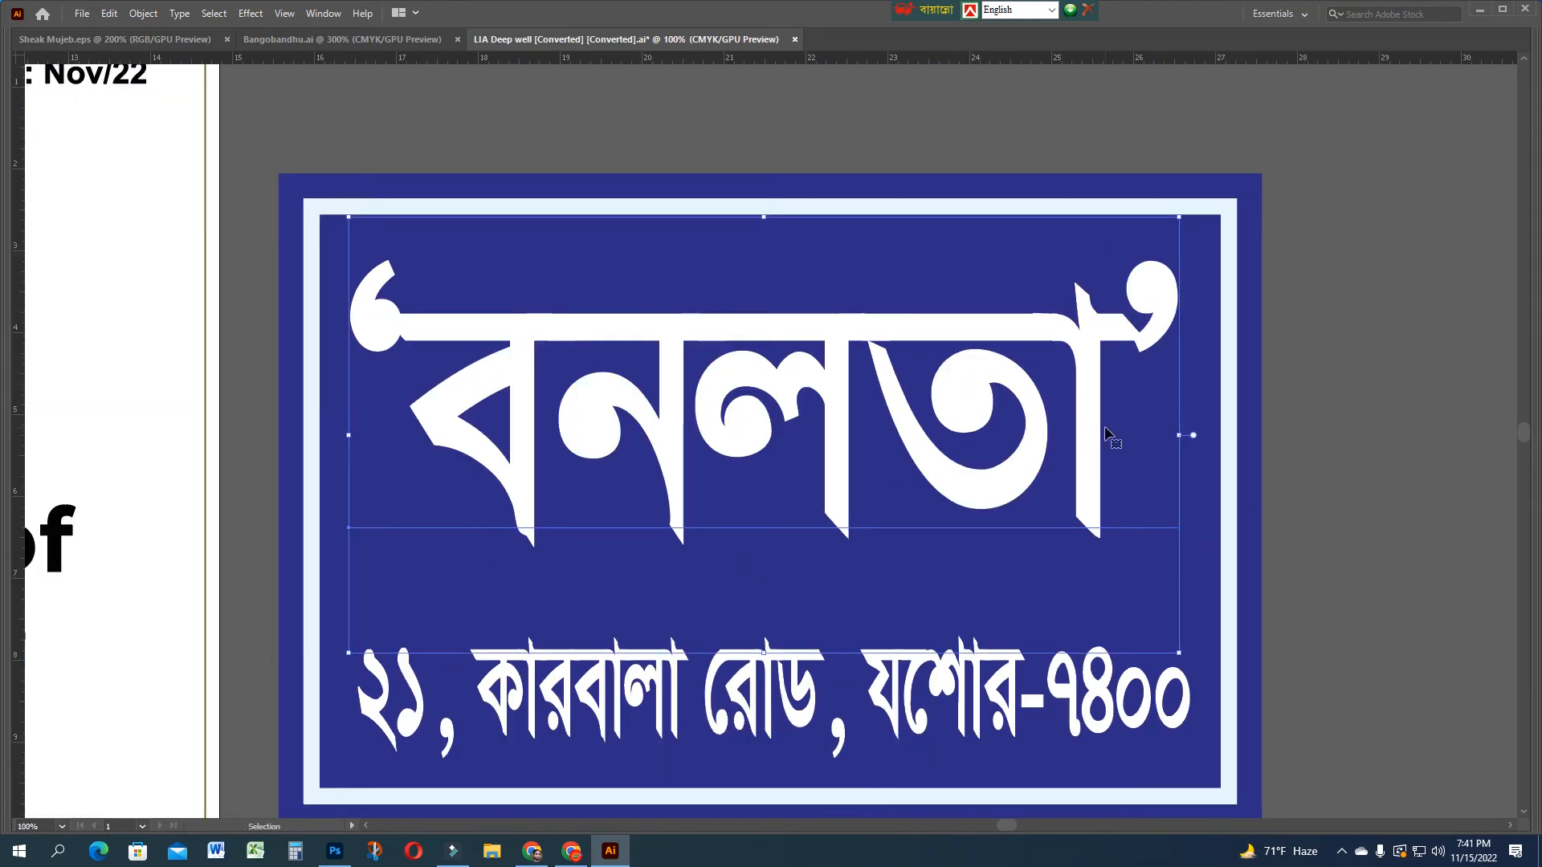
drag(1179, 434, 1192, 434)
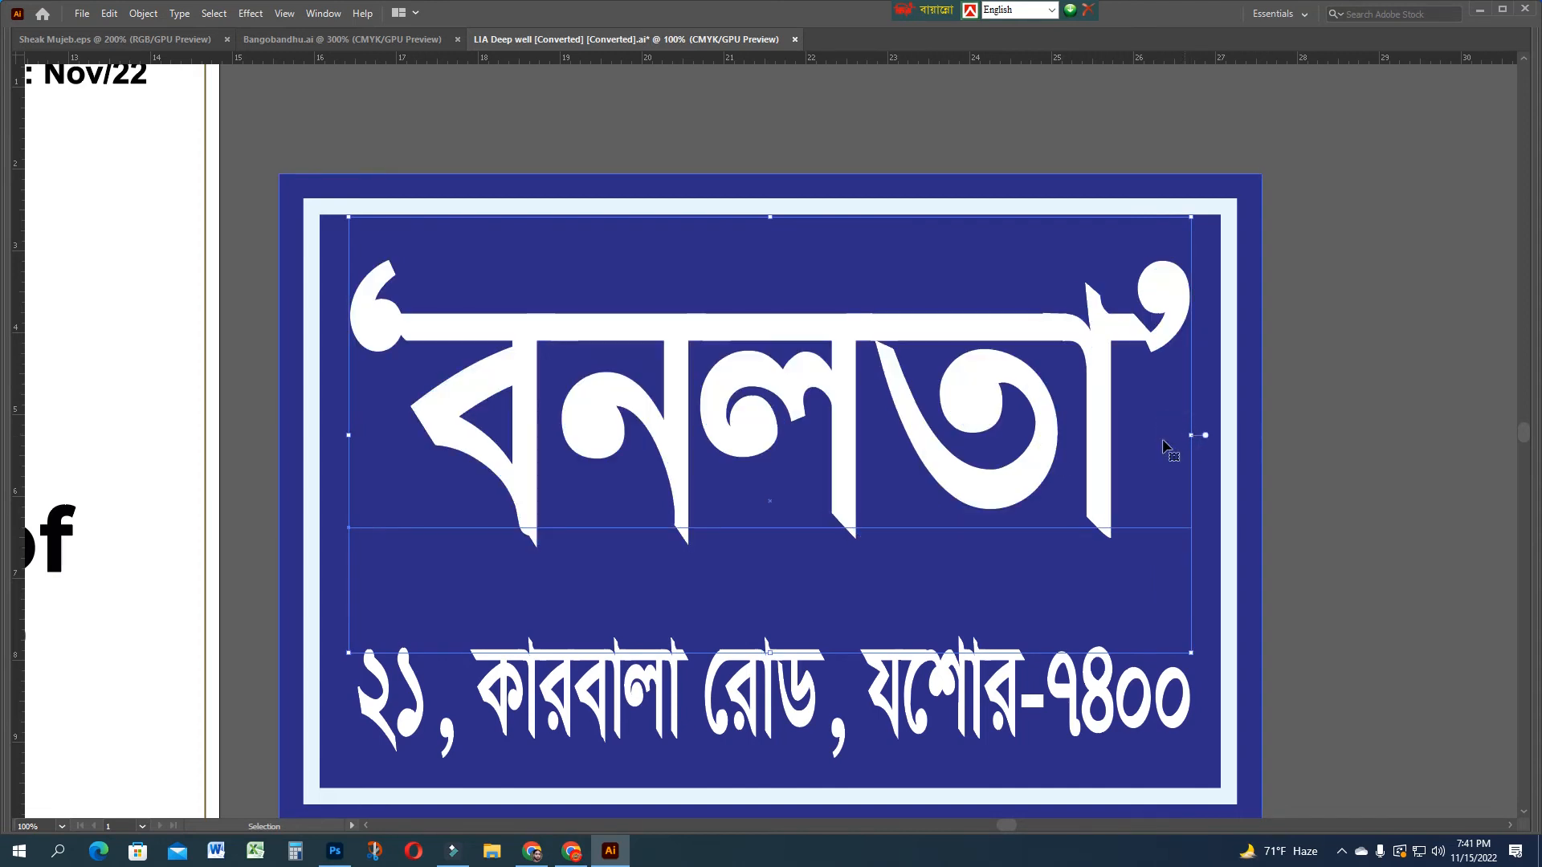
key(Down)
key(Left)
key(Right)
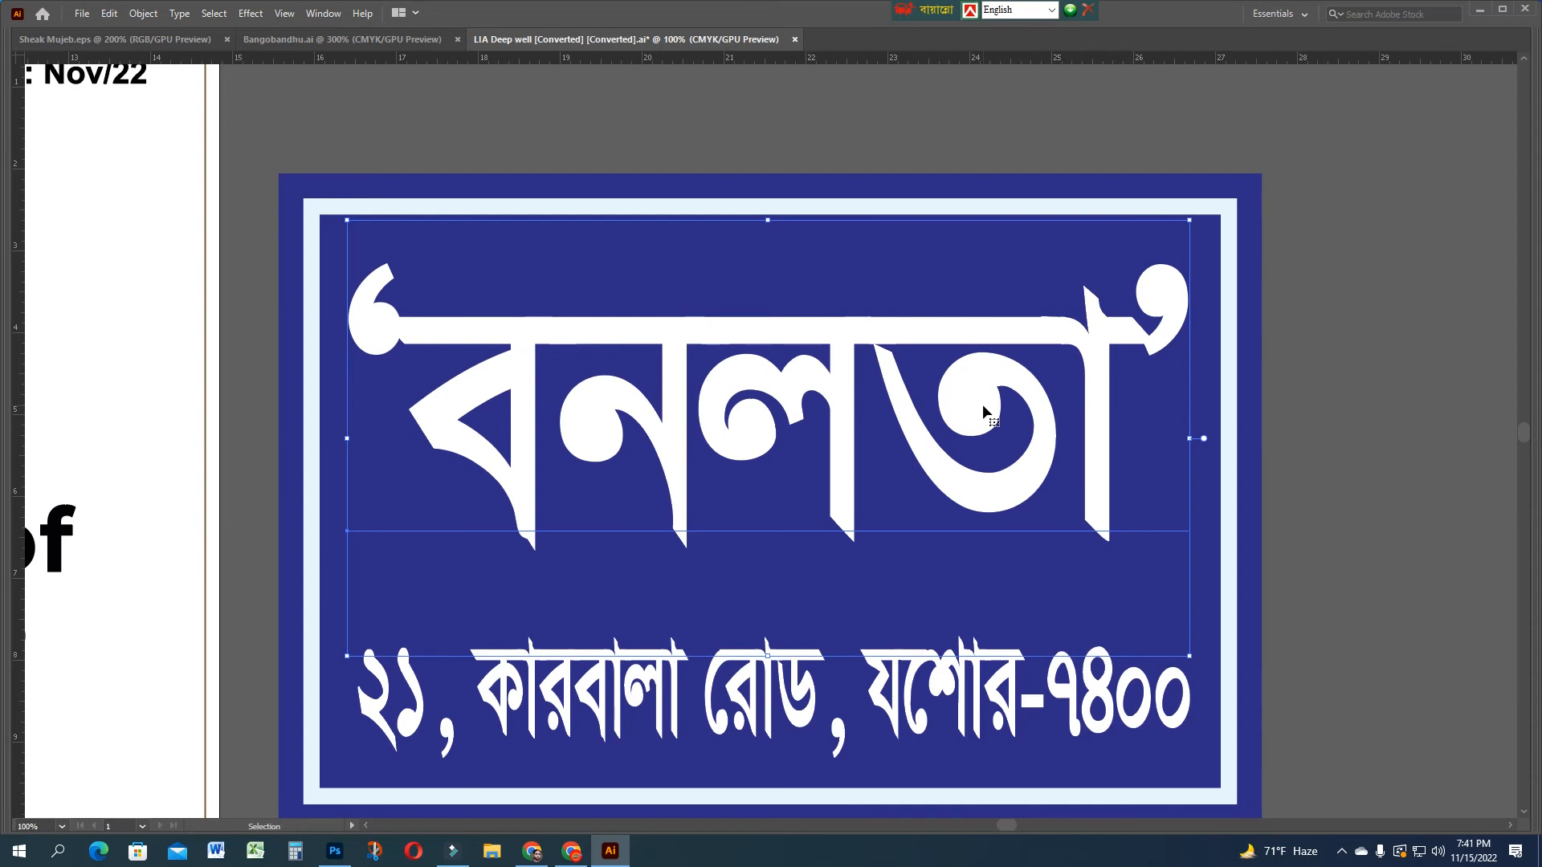
key(Tab)
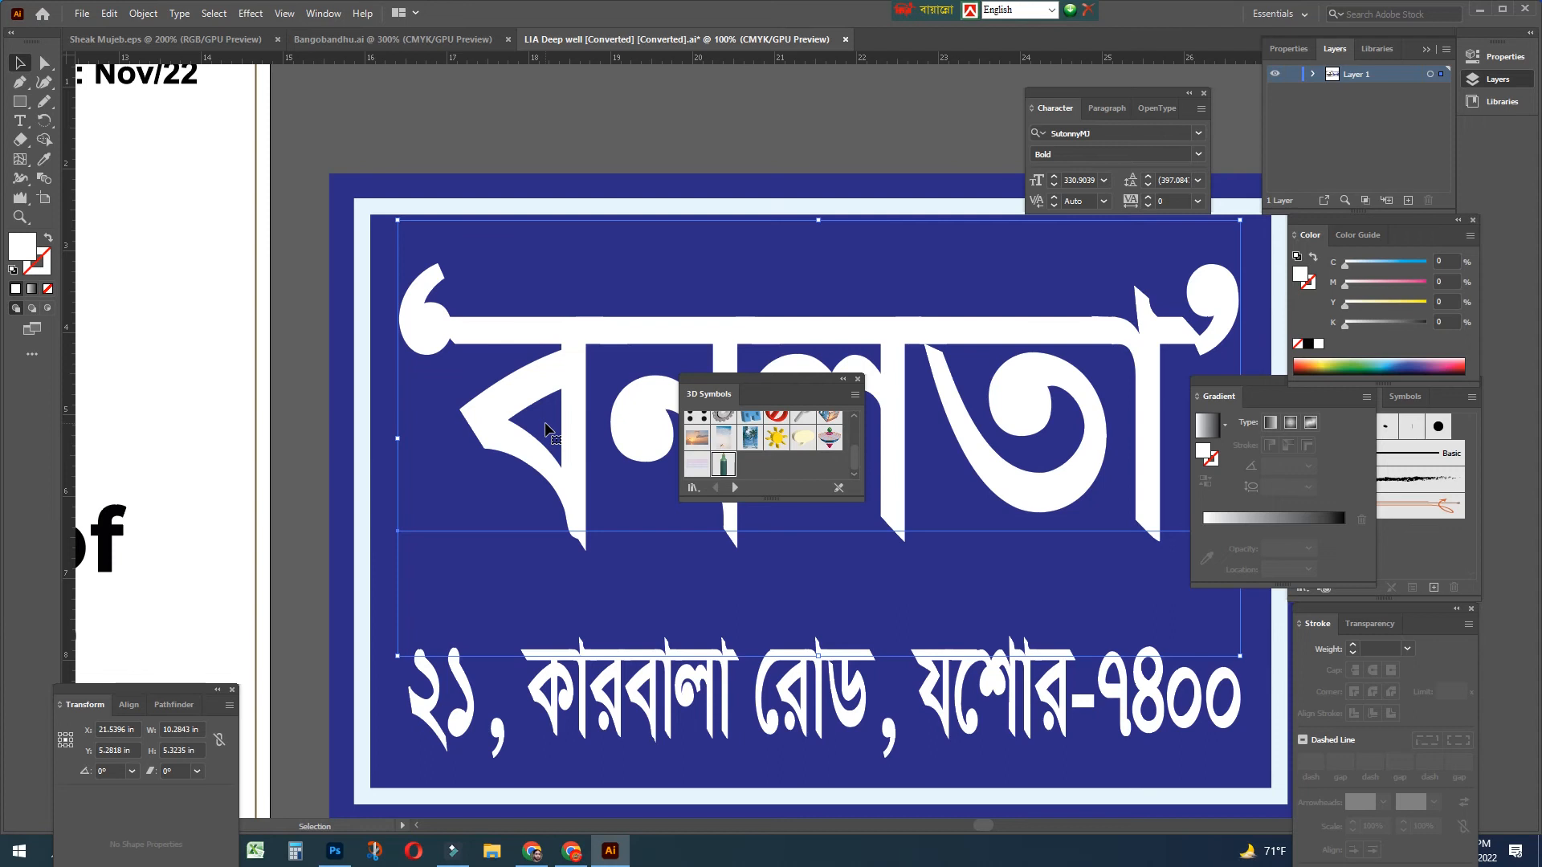
Paste a copy of the 'বনলতা' headline behind it, nudge it down-left, and fill it black
key(a)
key(v)
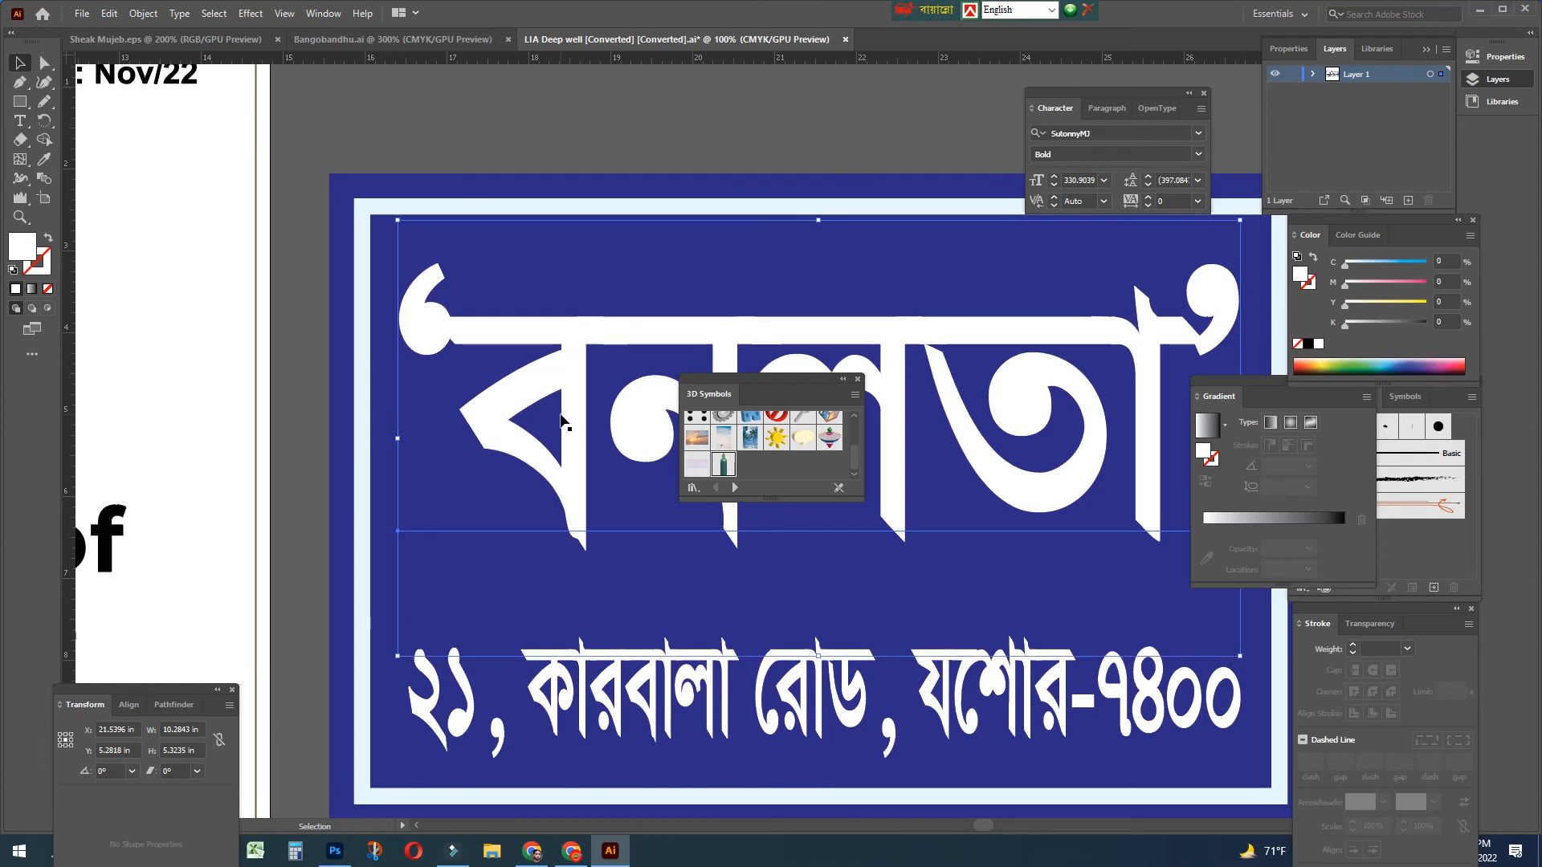
key(Down)
key(Down)
key(Down)
key(Down)
key(Down)
key(Down)
key(Down)
key(Down)
key(Down)
key(Down)
key(Down)
key(Down)
key(Down)
key(Down)
key(Down)
key(Down)
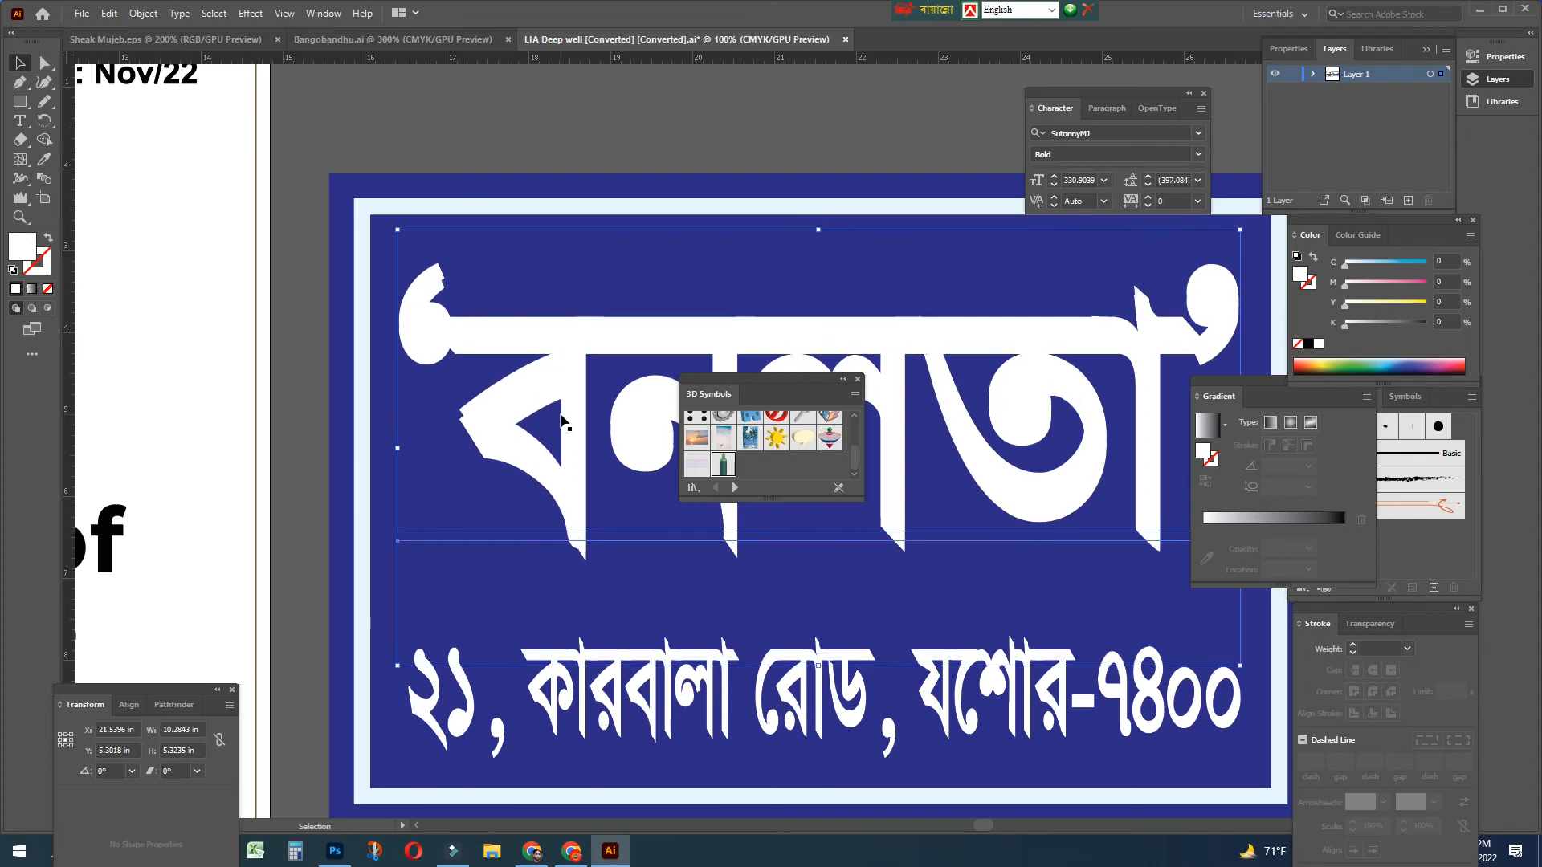
key(Left)
key(Left)
key(Left)
key(Left)
key(Left)
key(Left)
key(Left)
key(Left)
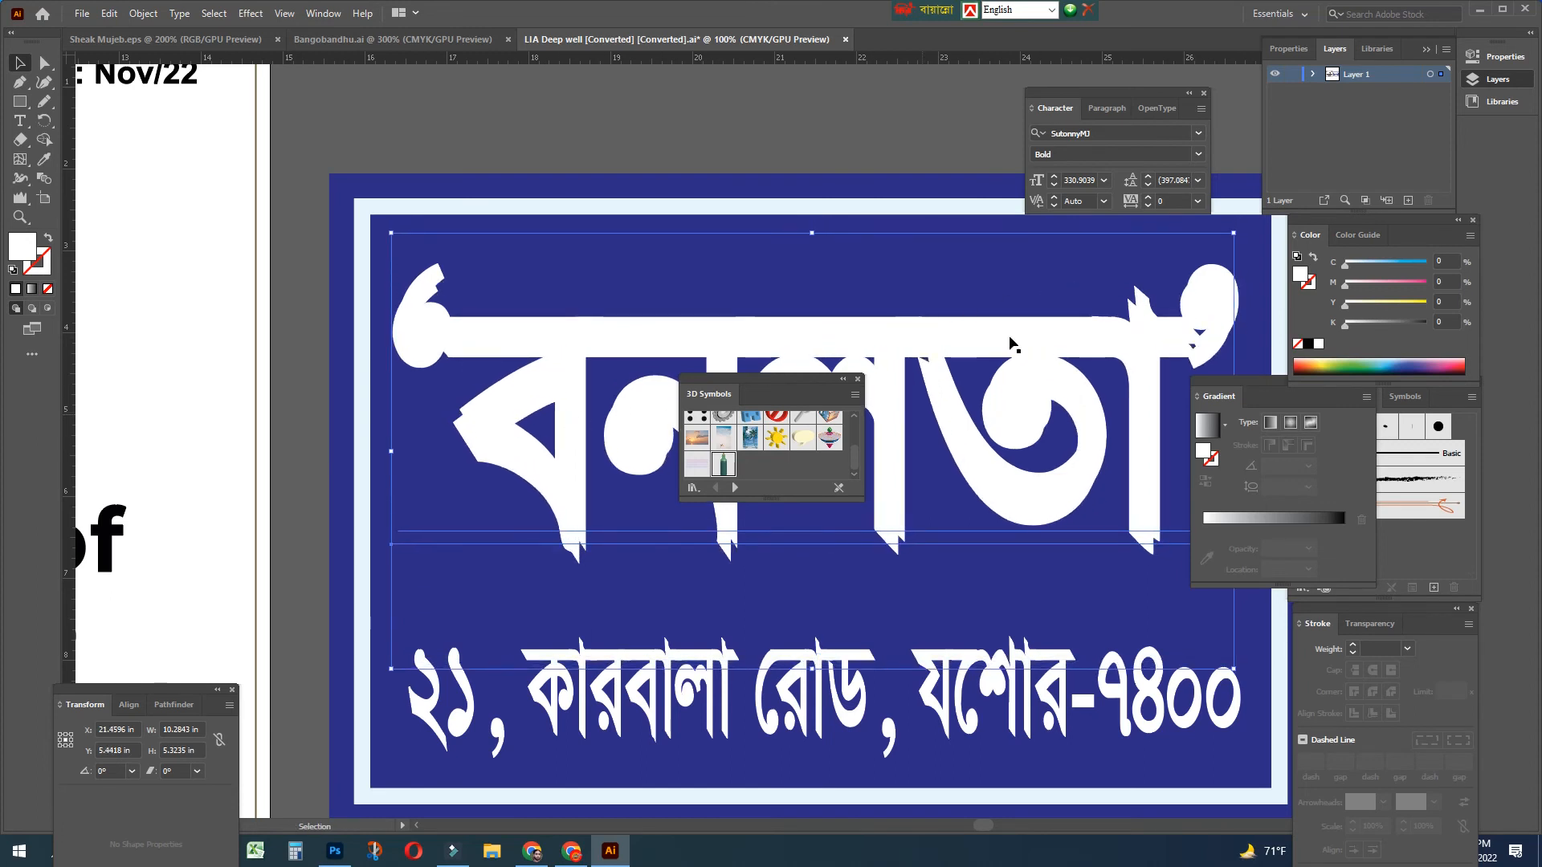
drag(1394, 287, 1443, 311)
click(1414, 262)
Deselect, hide the panels, and recentre the sign to preview the drop shadow
click(478, 135)
key(Tab)
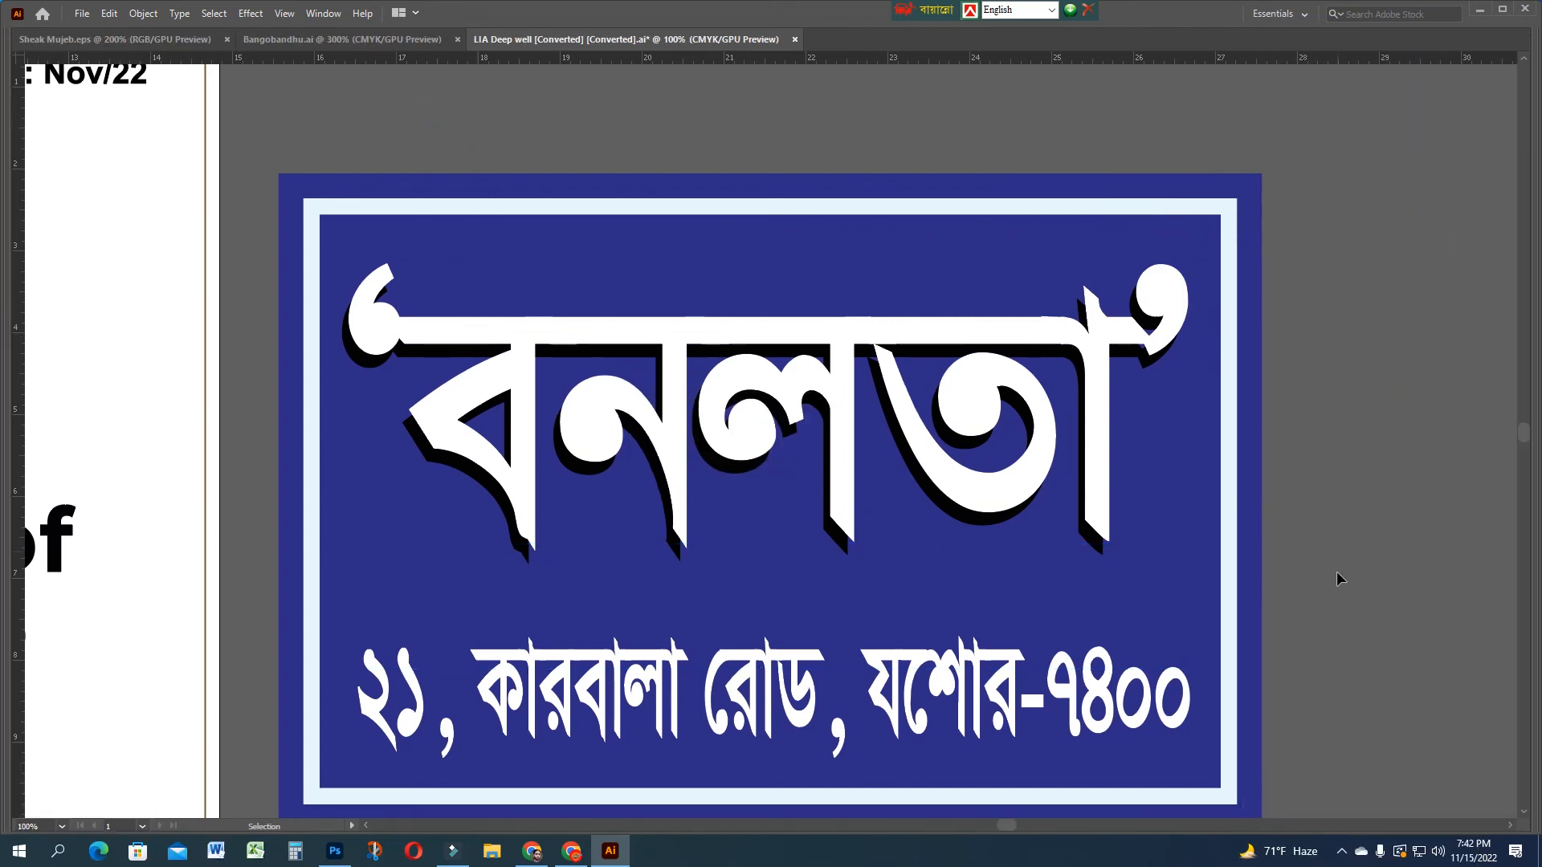
drag(1325, 619, 1347, 576)
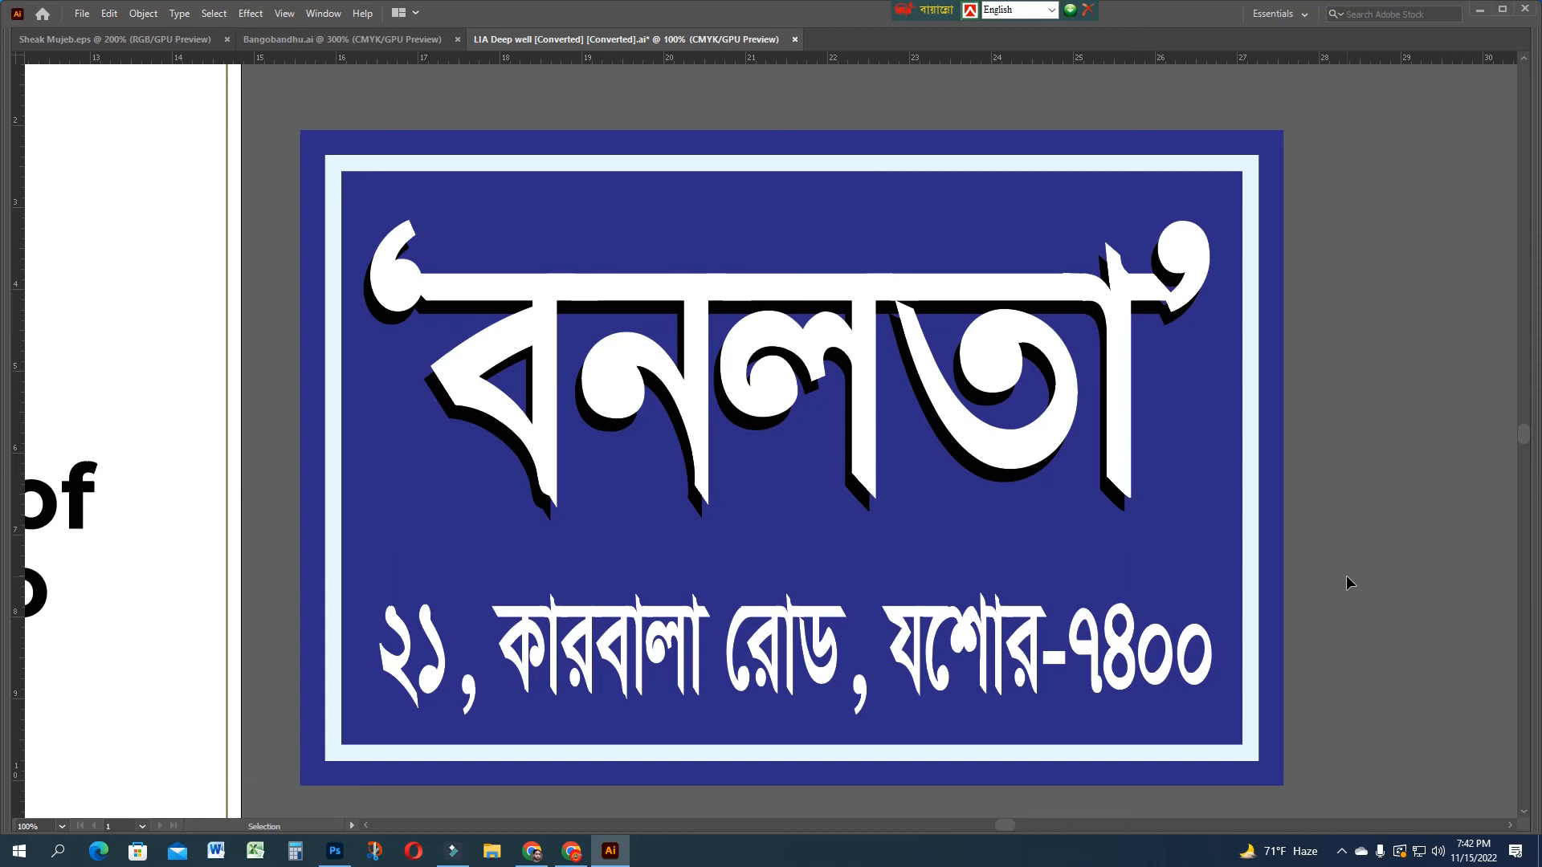
Fill the address line pale yellow with the Y slider near 54, then preview without panels
key(Tab)
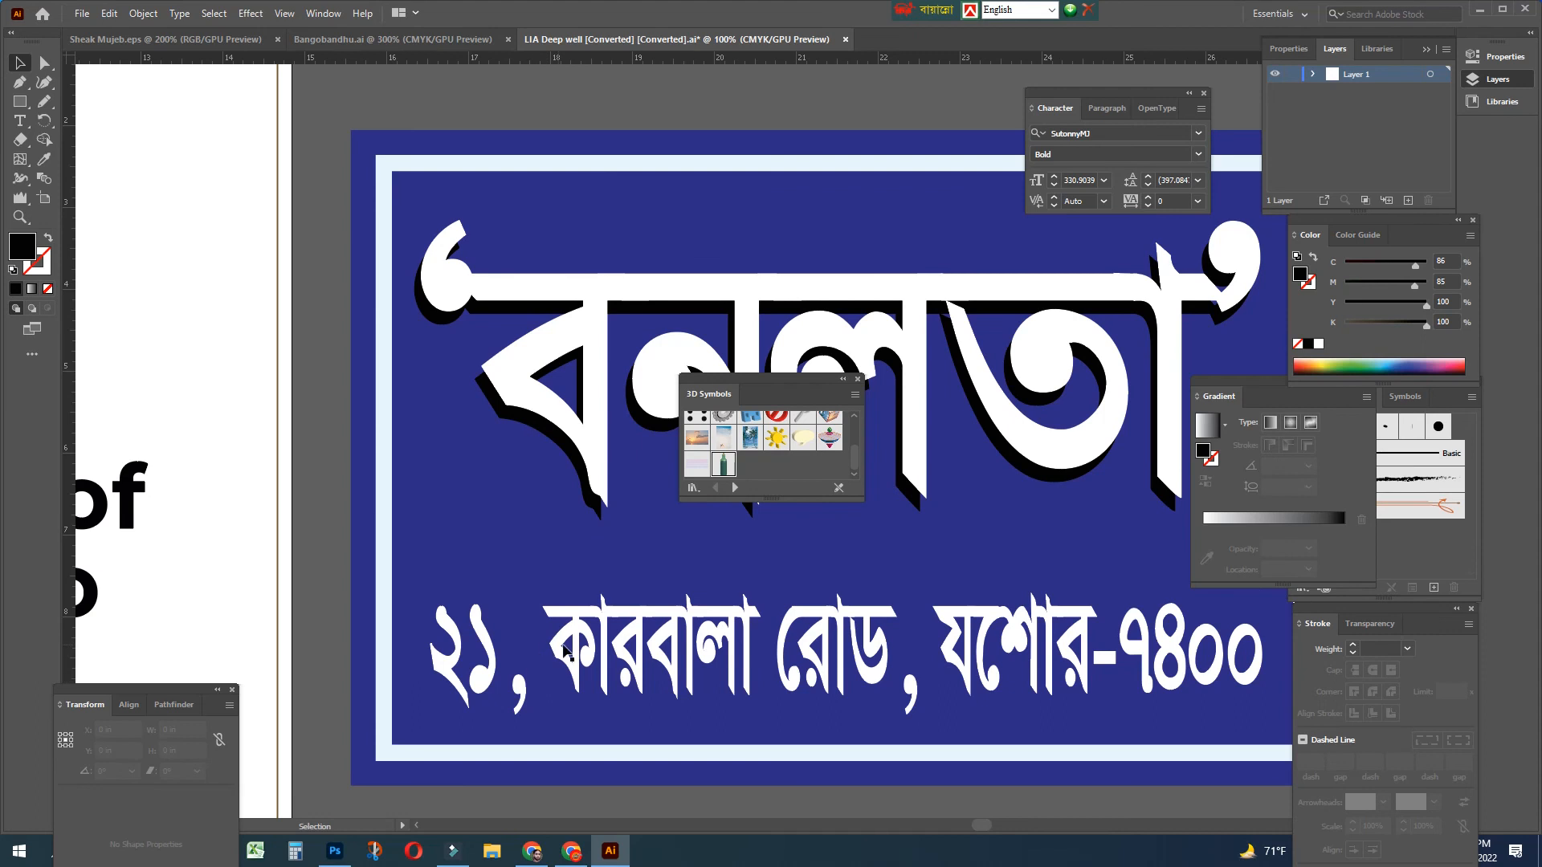
click(572, 654)
drag(1347, 305, 1403, 311)
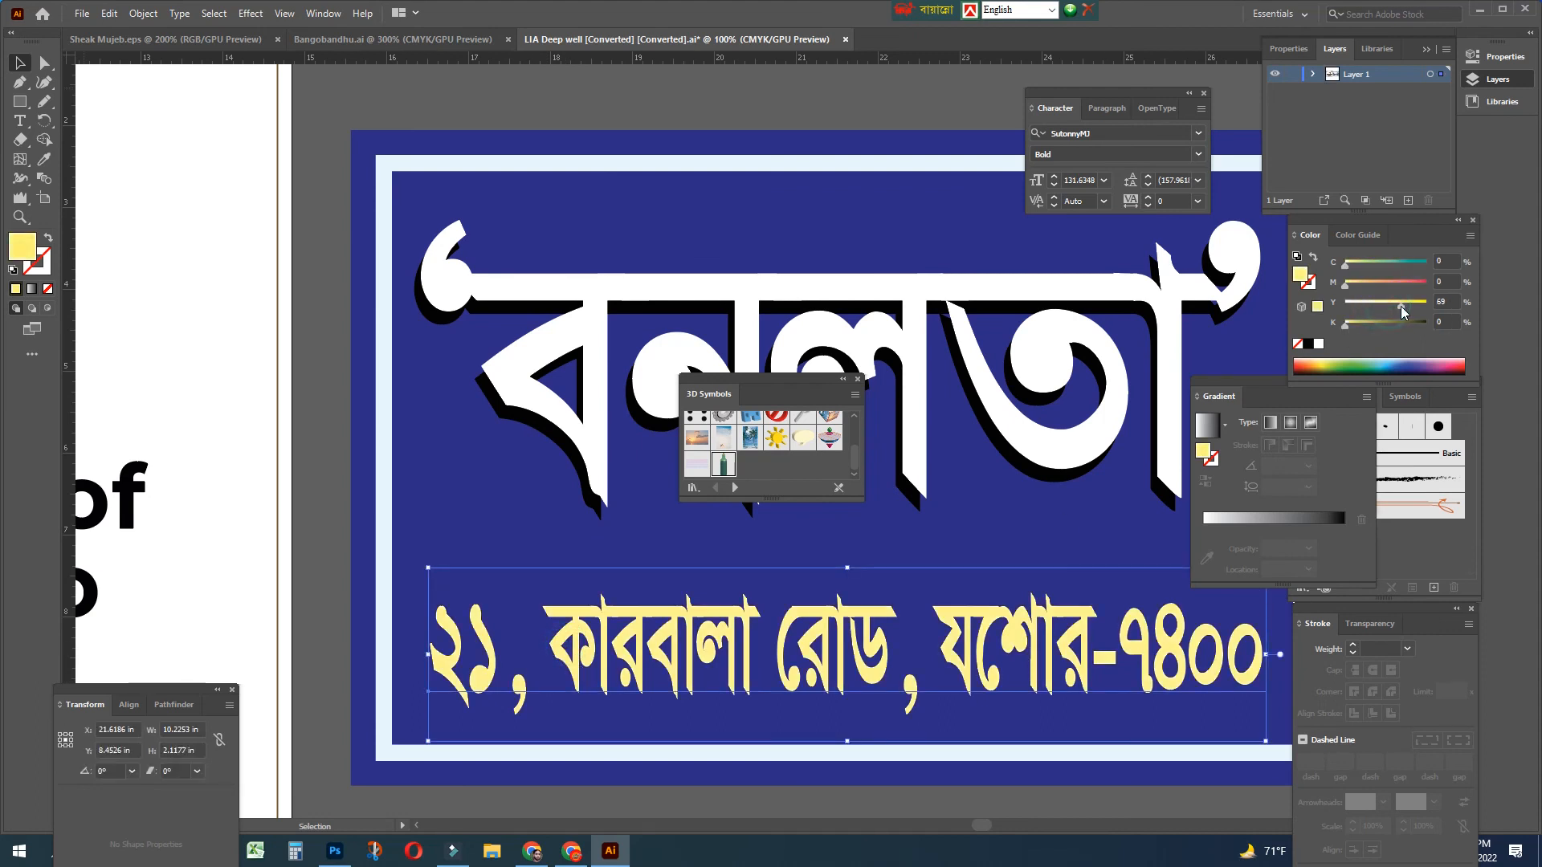
click(329, 418)
key(Tab)
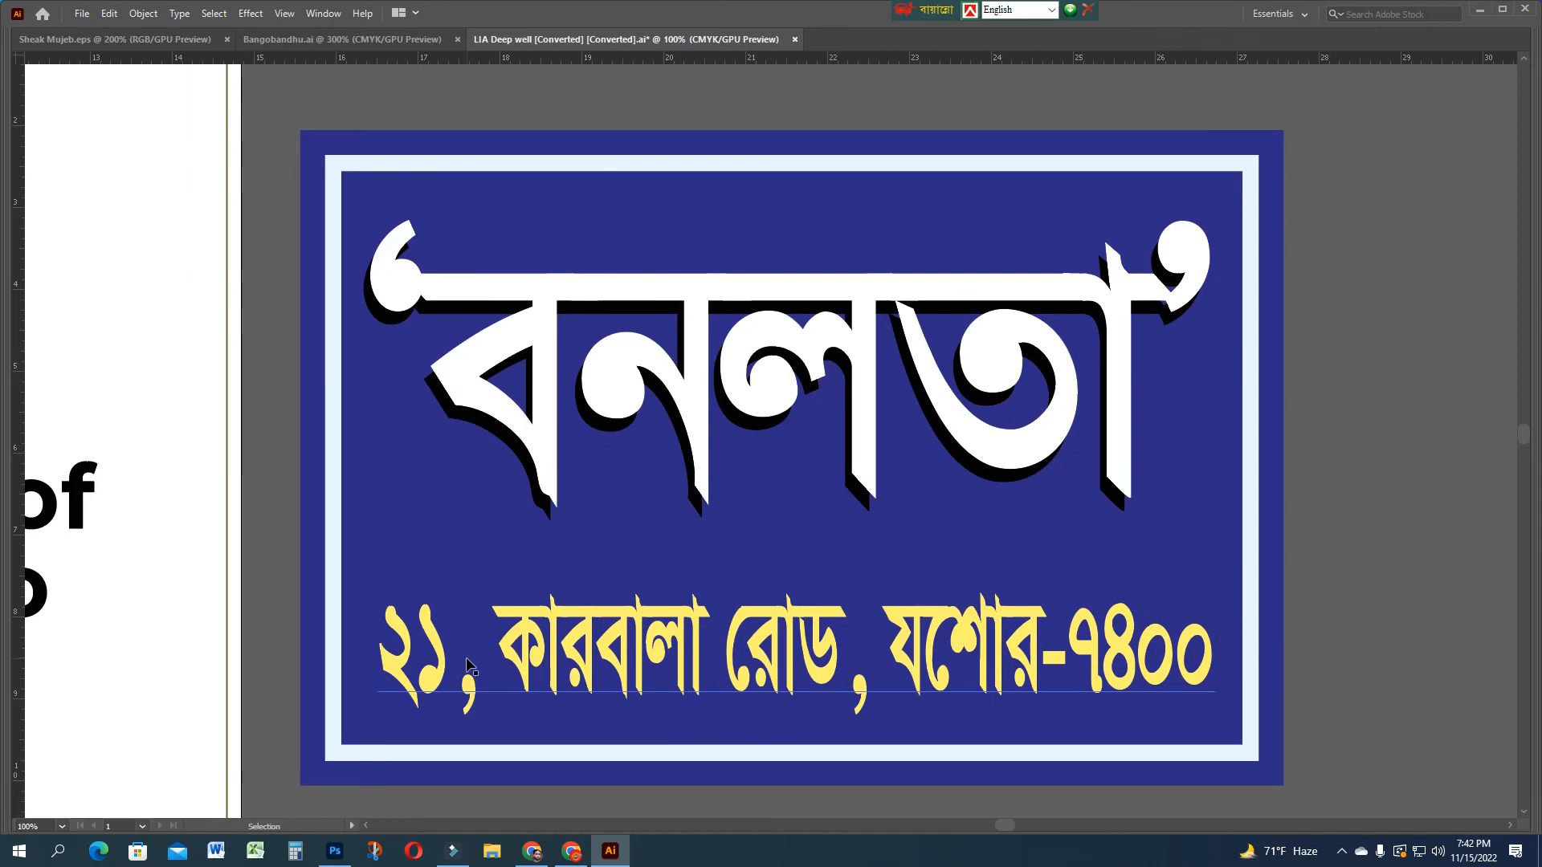